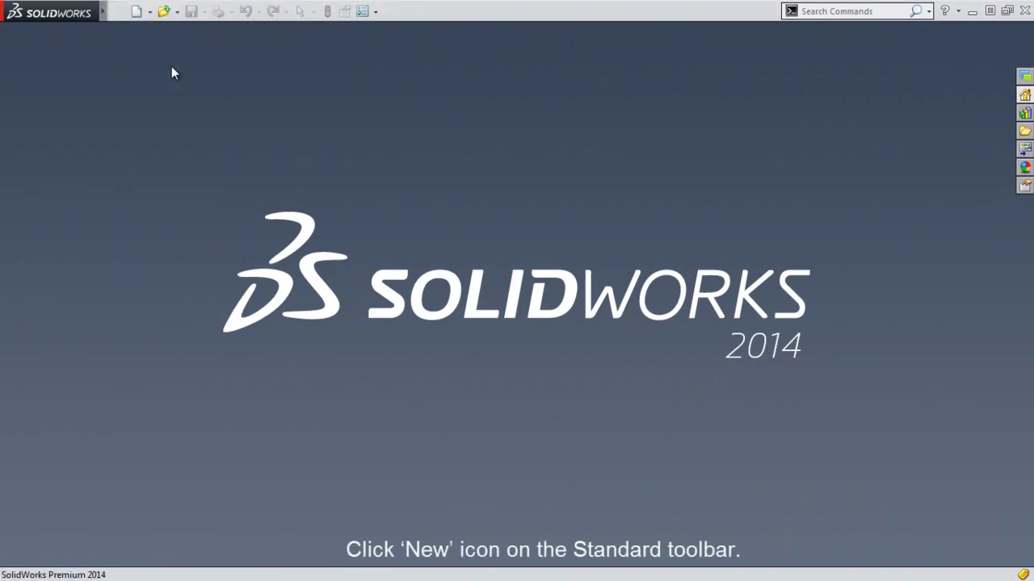
Step: Create a new blank part, Part1, from the Tutorial tab's part template
left_click(137, 16)
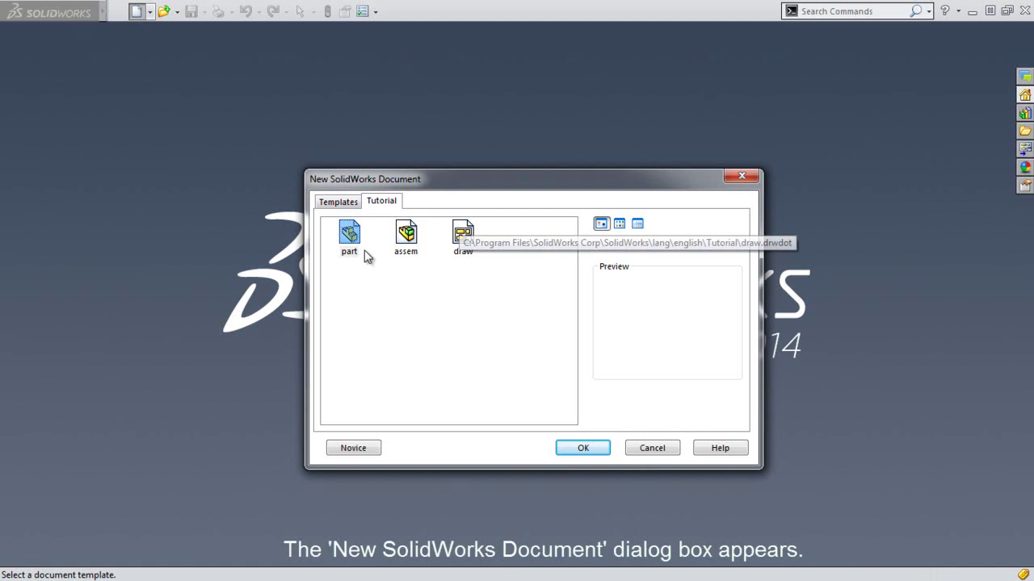
left_click(349, 234)
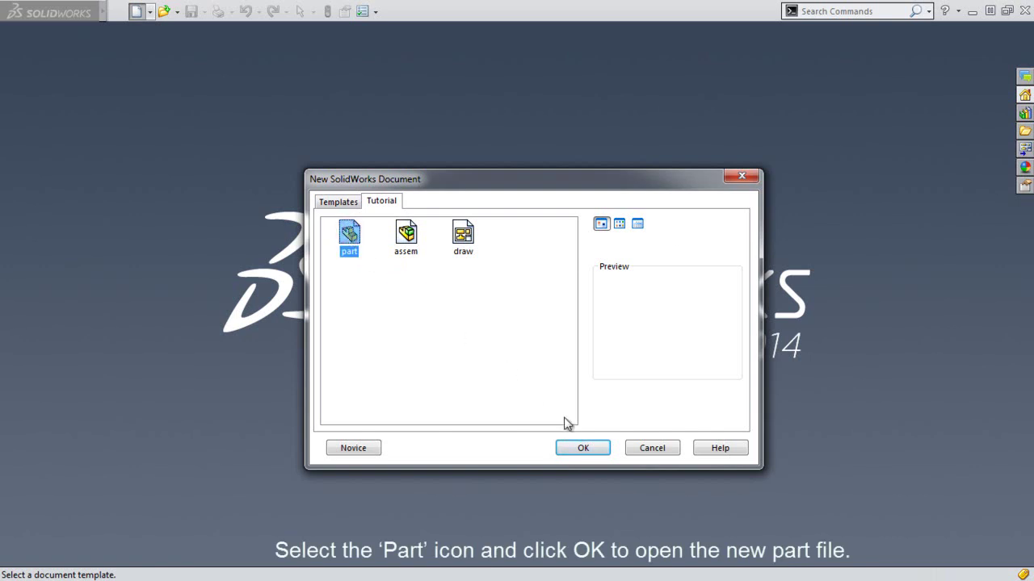
left_click(583, 449)
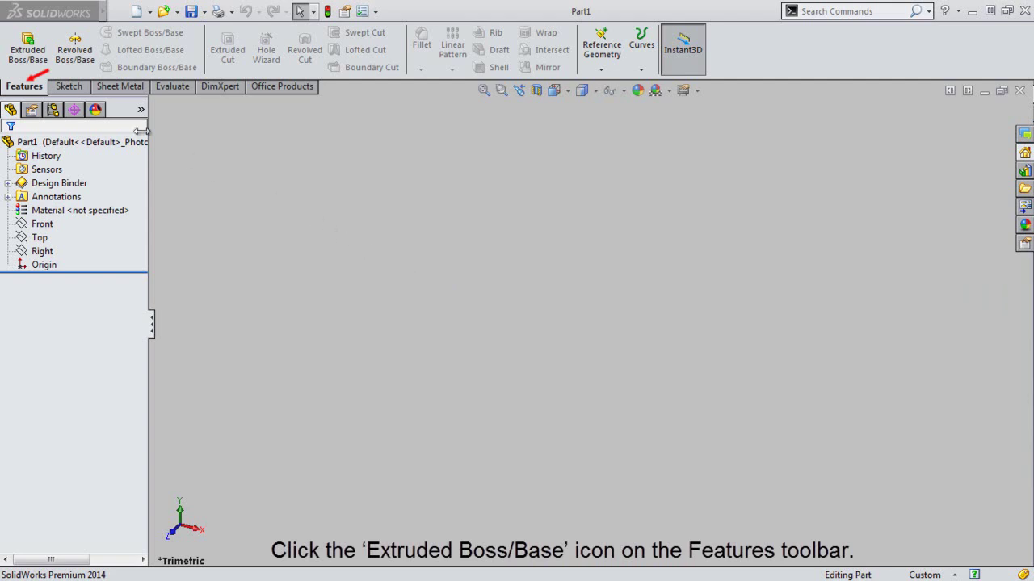
Step: Begin an Extruded Boss/Base with its sketch on the Top plane
left_click(22, 54)
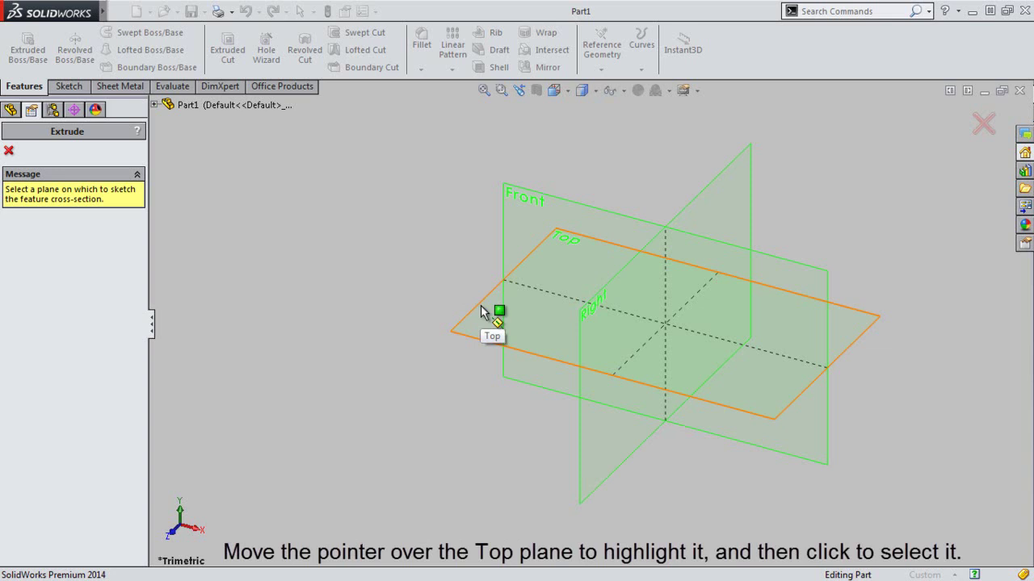
left_click(481, 305)
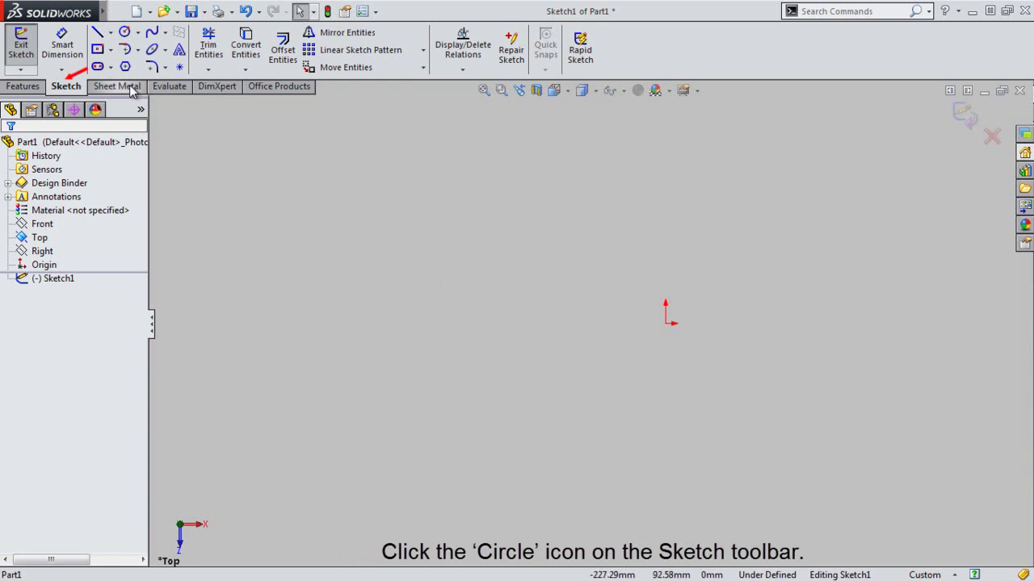
Step: Draw a circle centred on the origin, radius about 52.25 mm
left_click(125, 33)
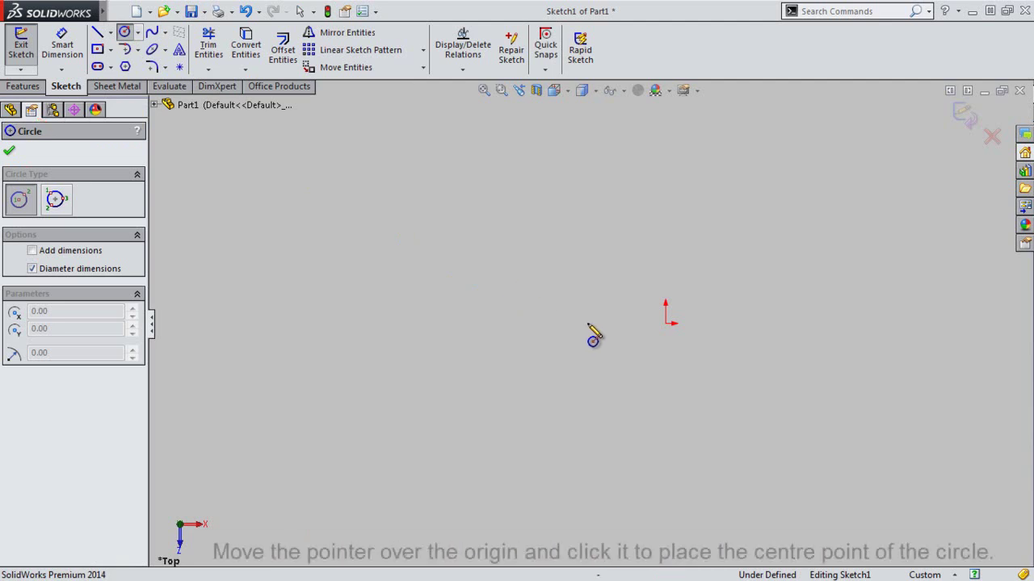
left_click(666, 324)
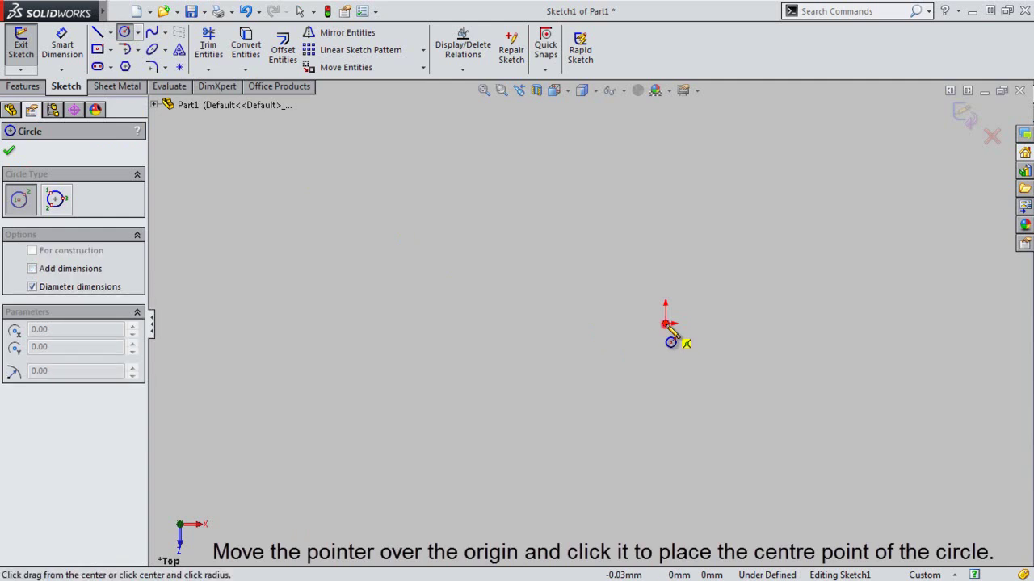
left_click(741, 436)
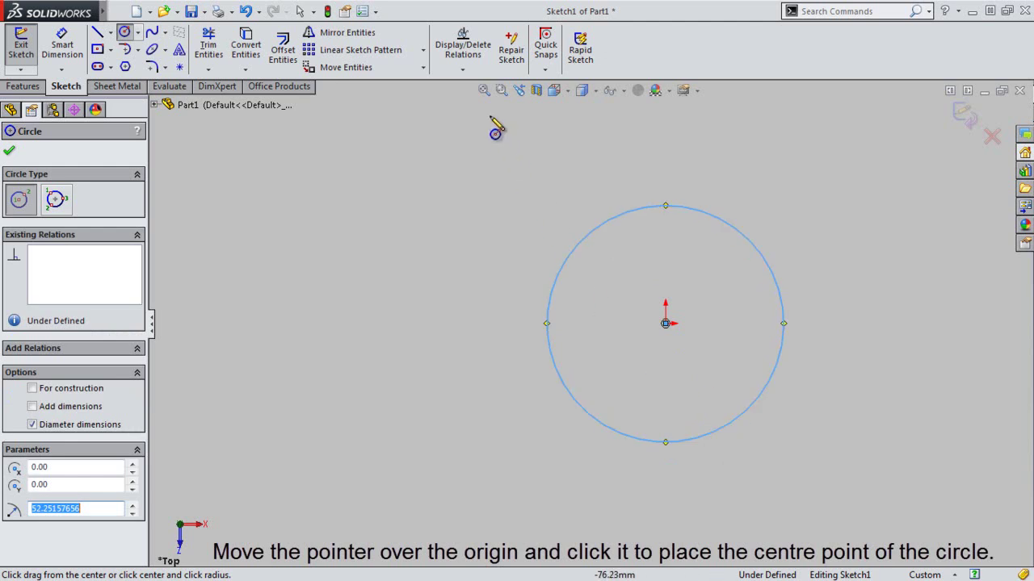
left_click(484, 90)
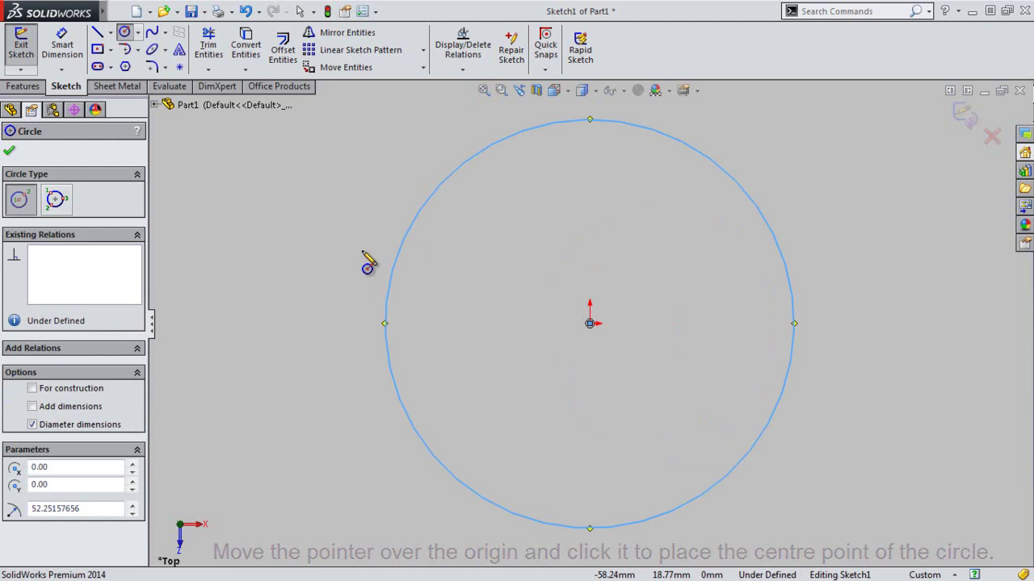
left_click(9, 151)
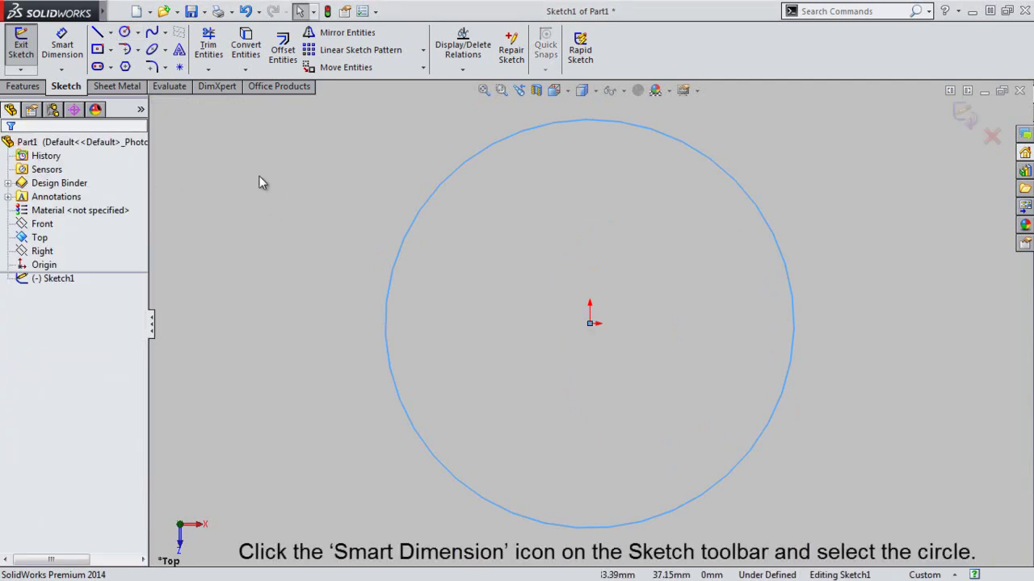
Step: Dimension the circle to a 128 mm diameter, fully defining Sketch1
left_click(63, 55)
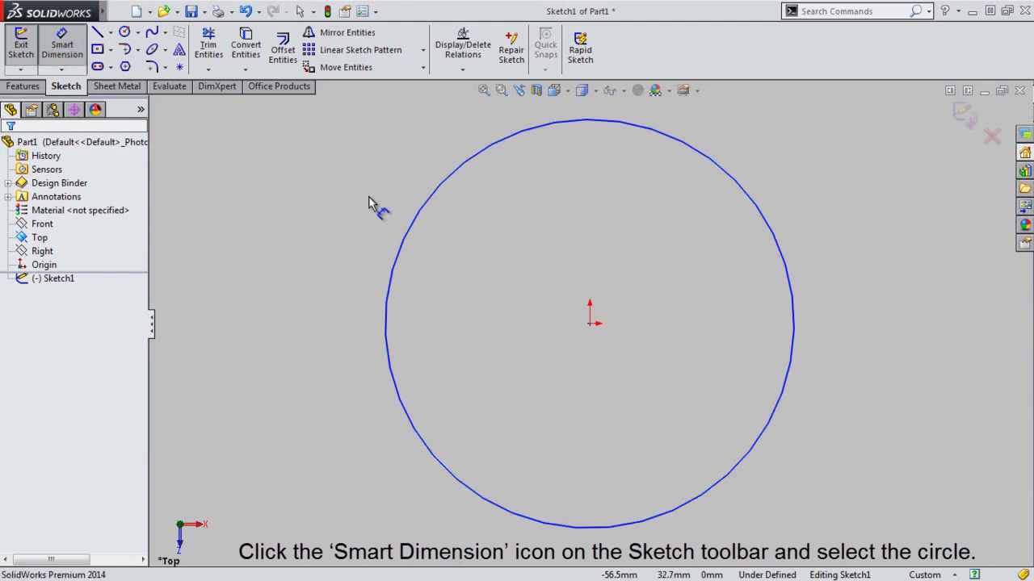
left_click(429, 197)
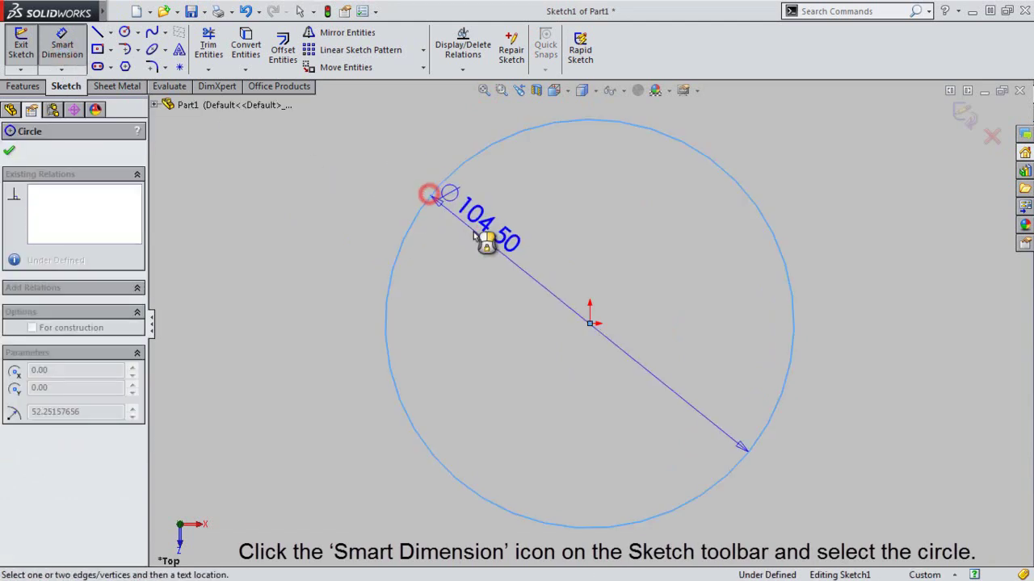
left_click(497, 269)
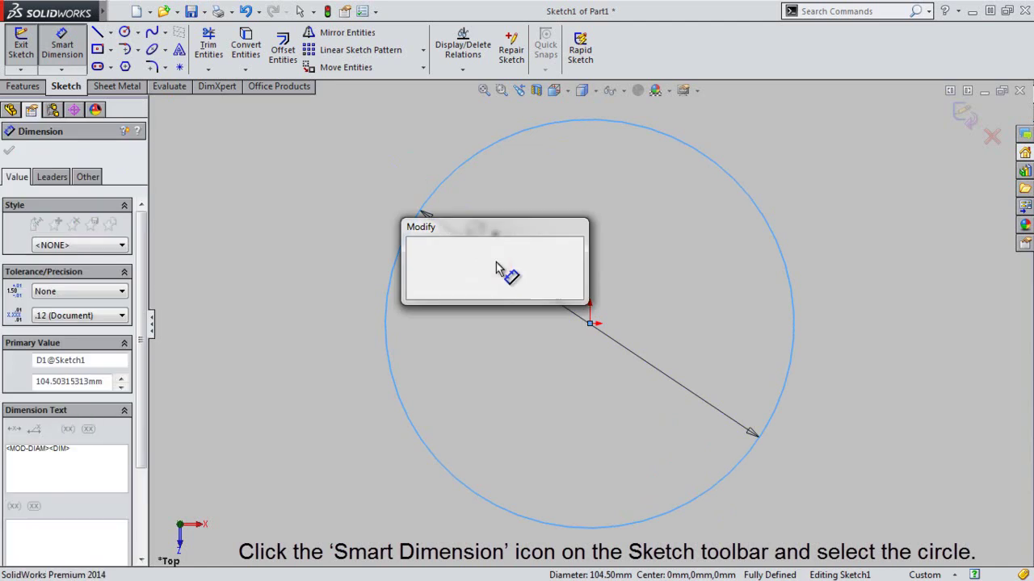
type("128")
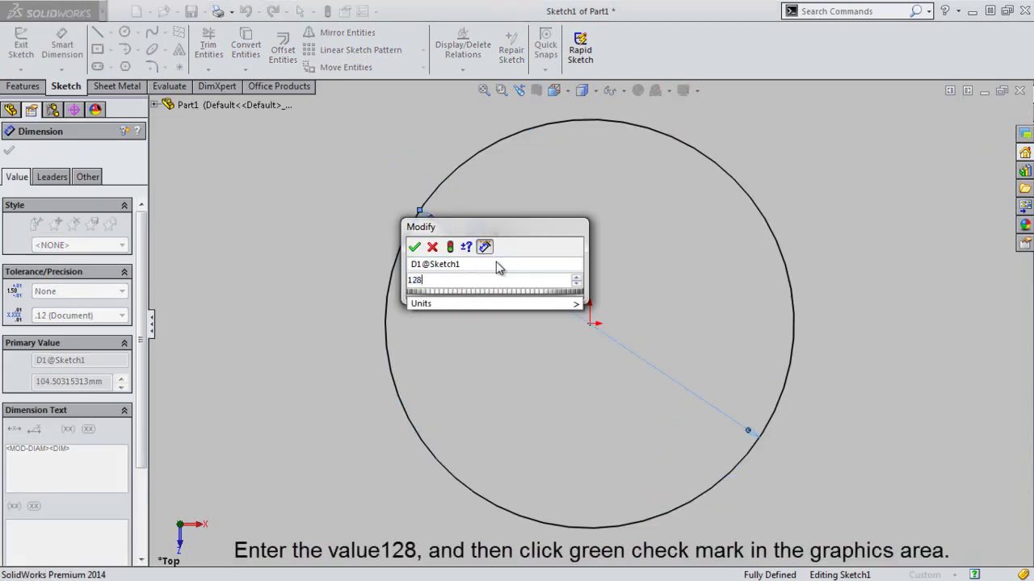
left_click(414, 248)
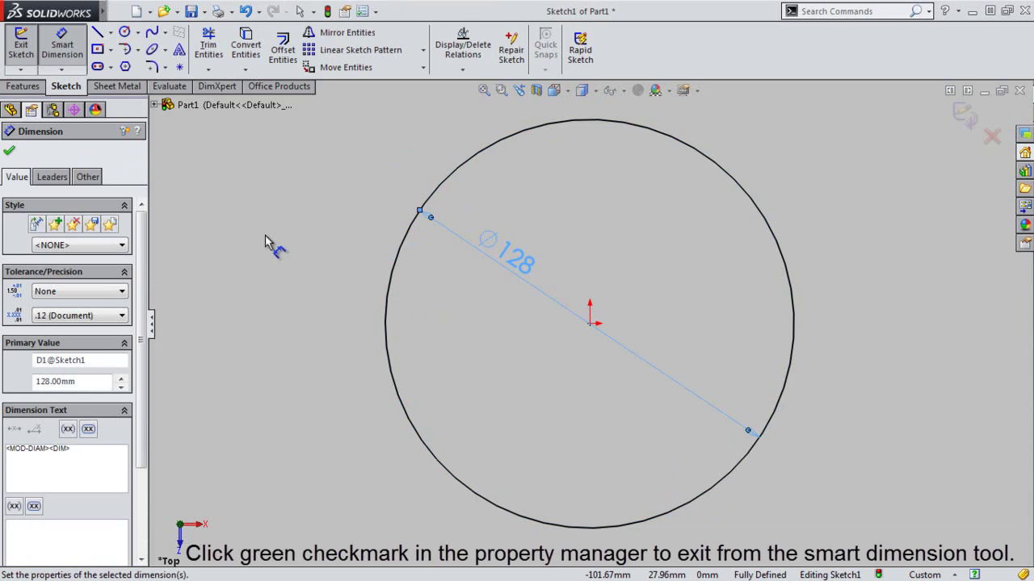
left_click(10, 151)
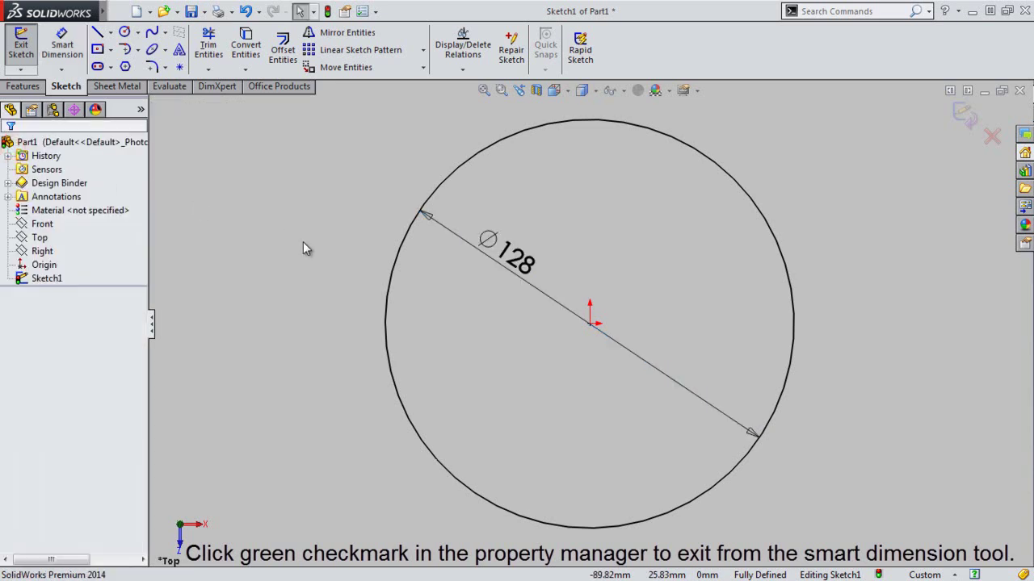
left_click(333, 228)
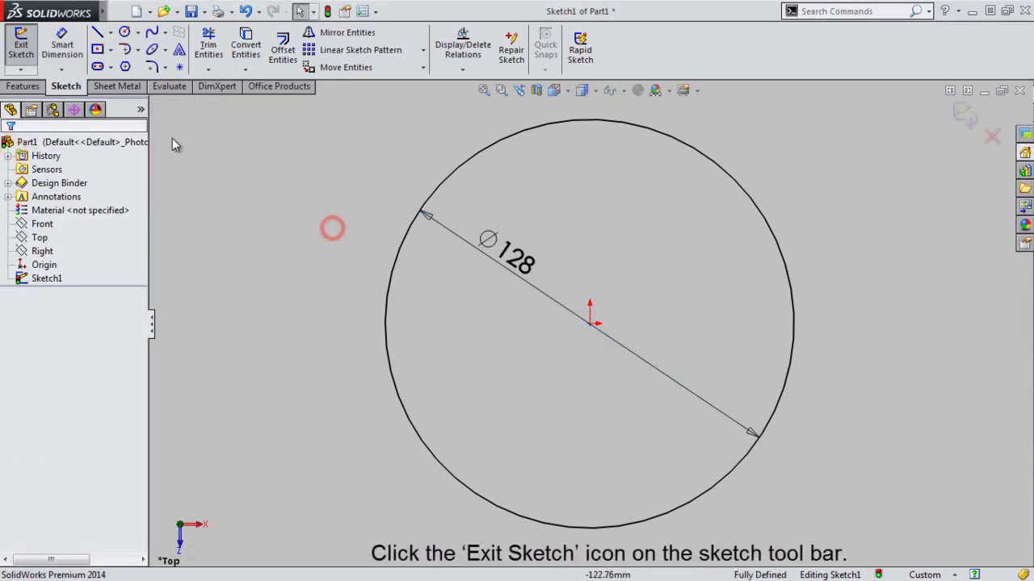
Step: Extrude the circle Blind 7 mm deep as Boss-Extrude1
left_click(22, 50)
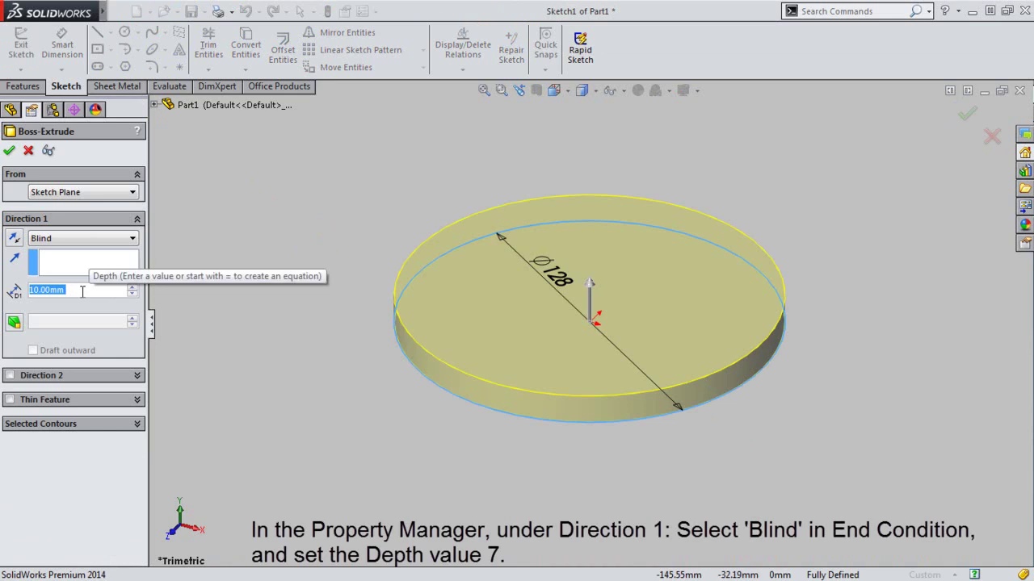
type("7")
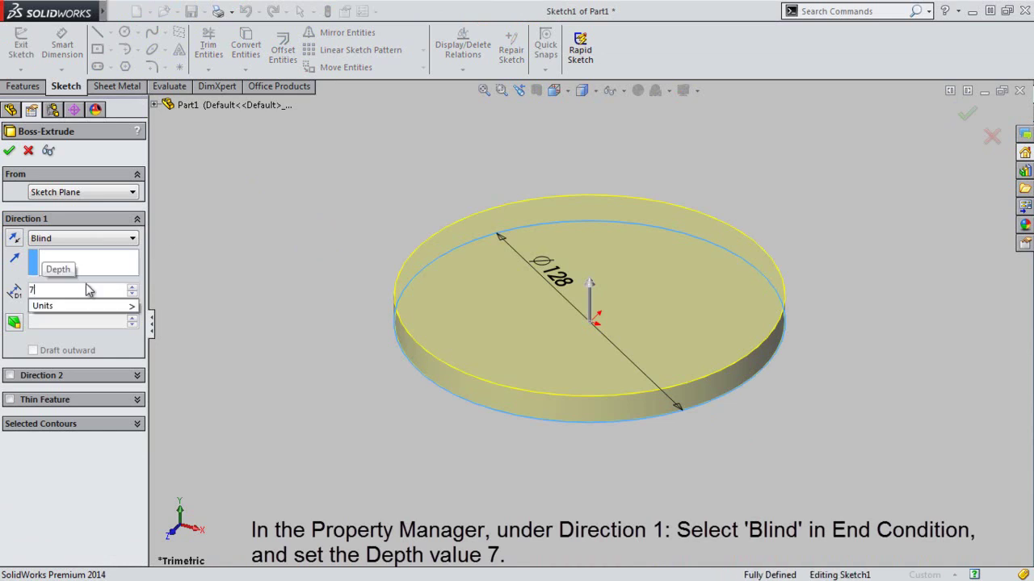
key("Return")
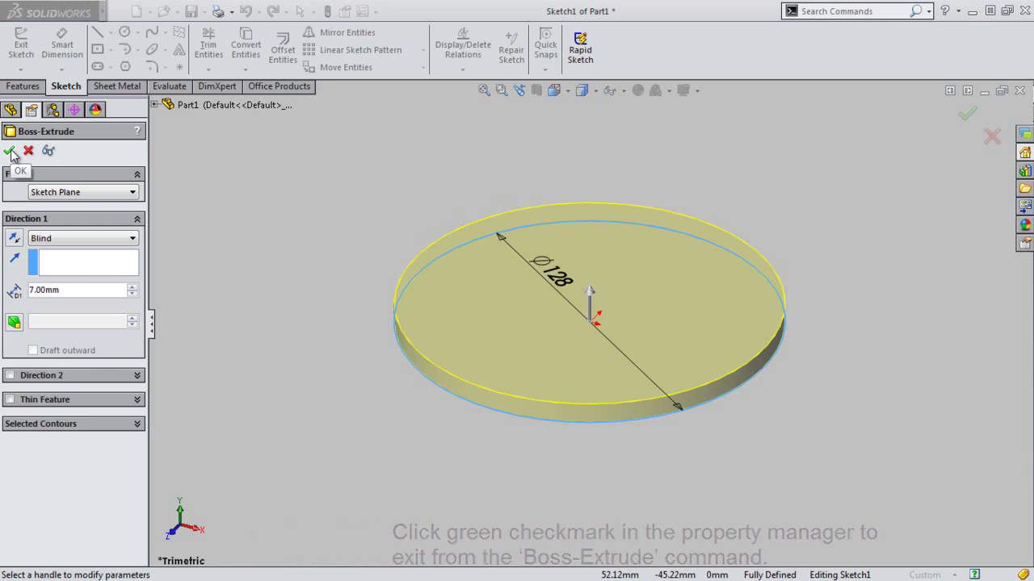
left_click(10, 152)
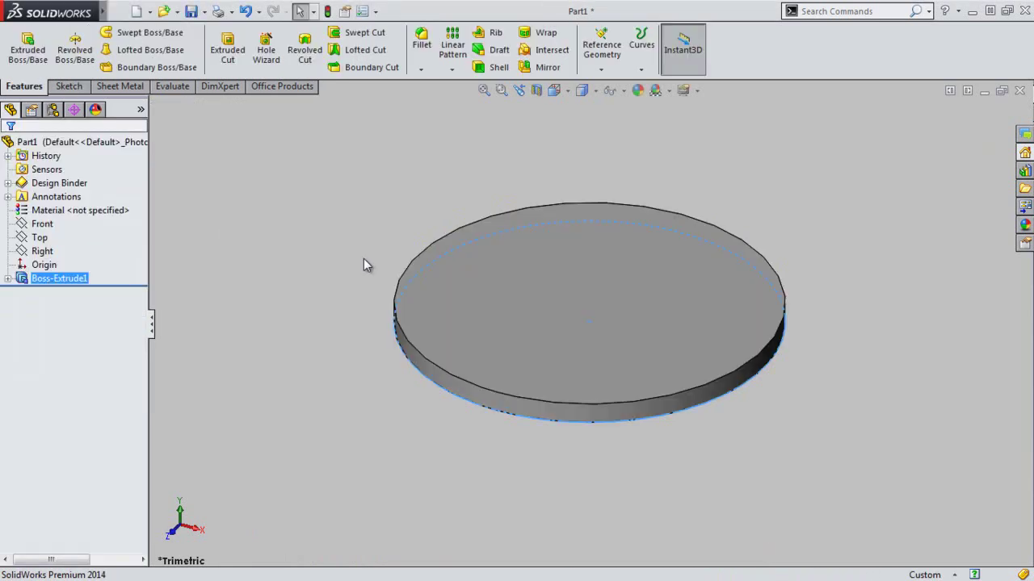
left_click(341, 215)
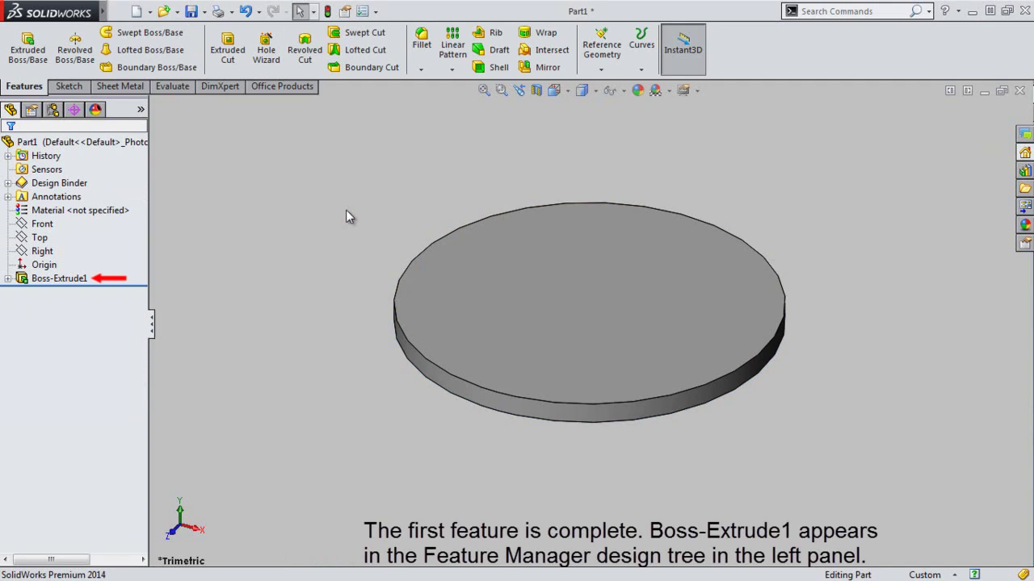
Step: Apply cream high gloss plastic from Appearances > Plastic > High Gloss to the part
left_click(637, 91)
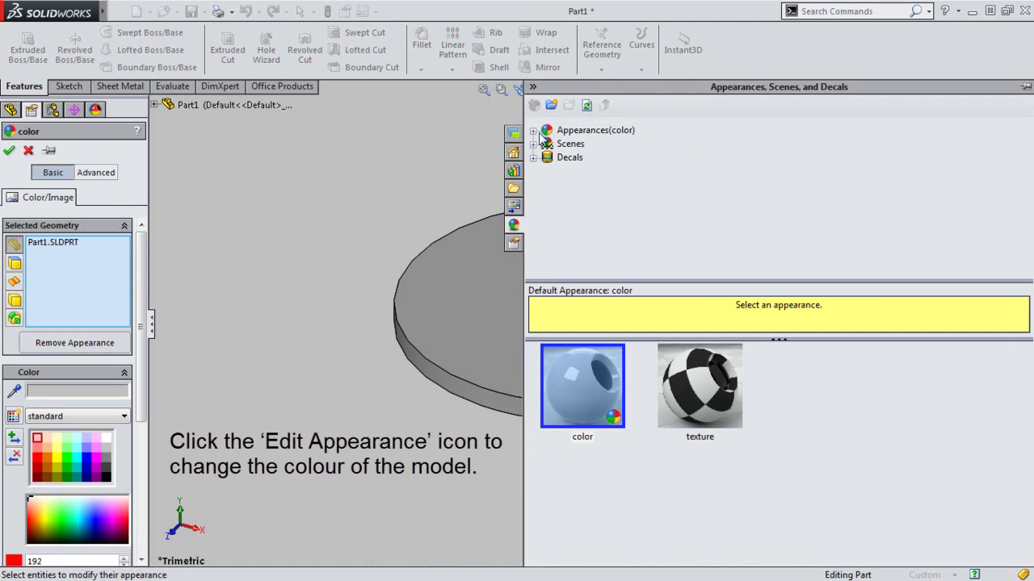
left_click(532, 130)
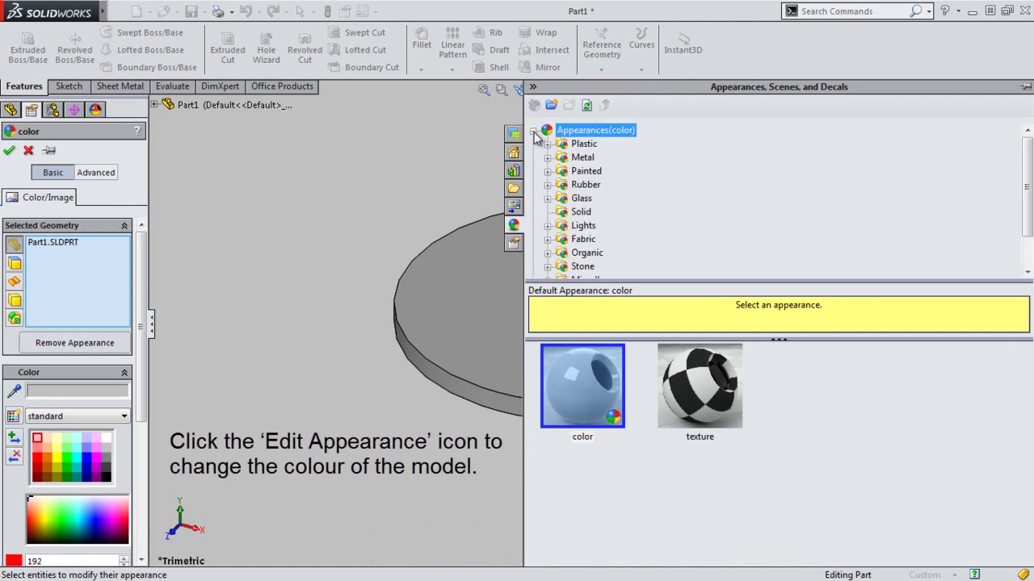
left_click(547, 143)
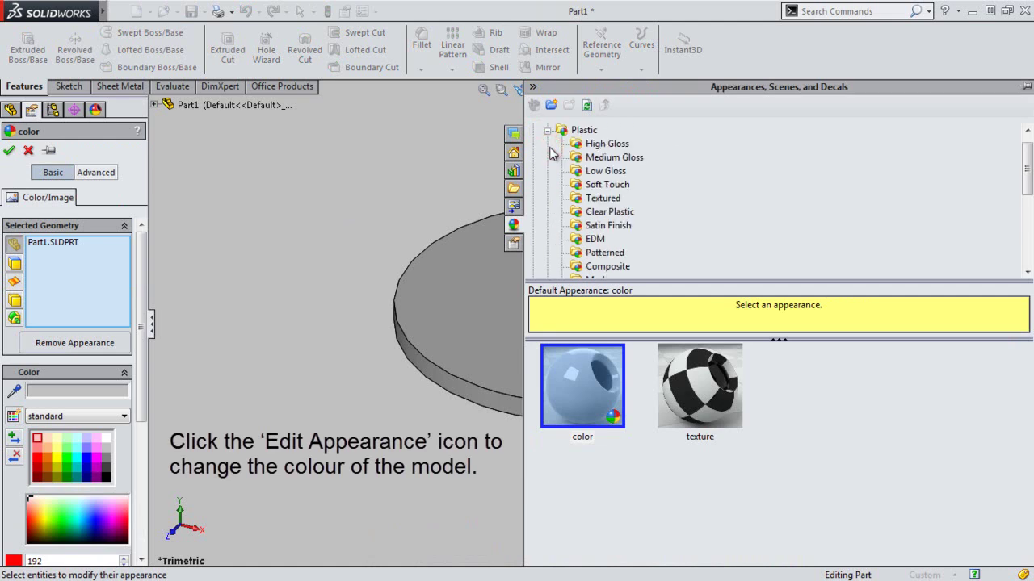
left_click(594, 145)
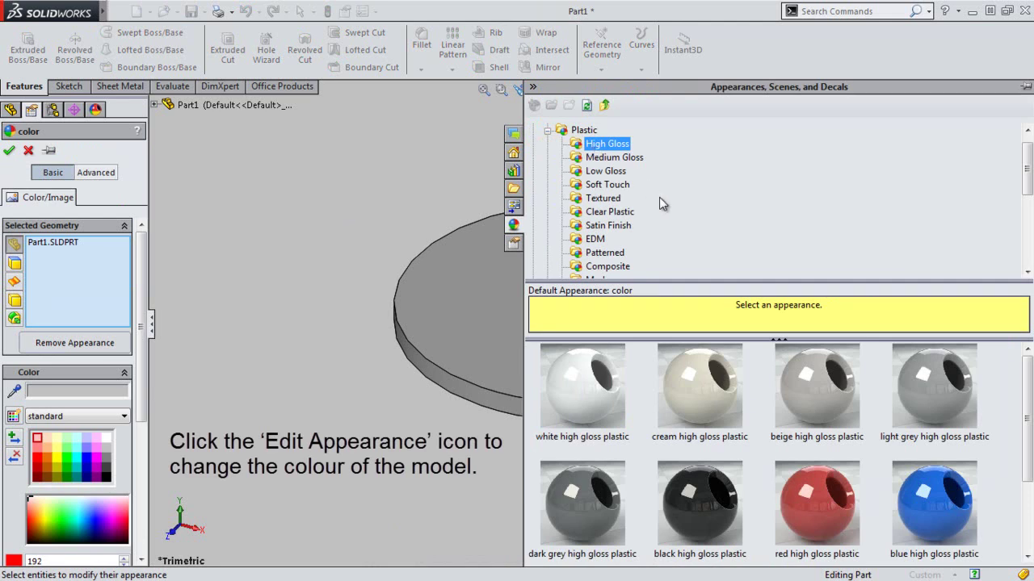
left_click(701, 386)
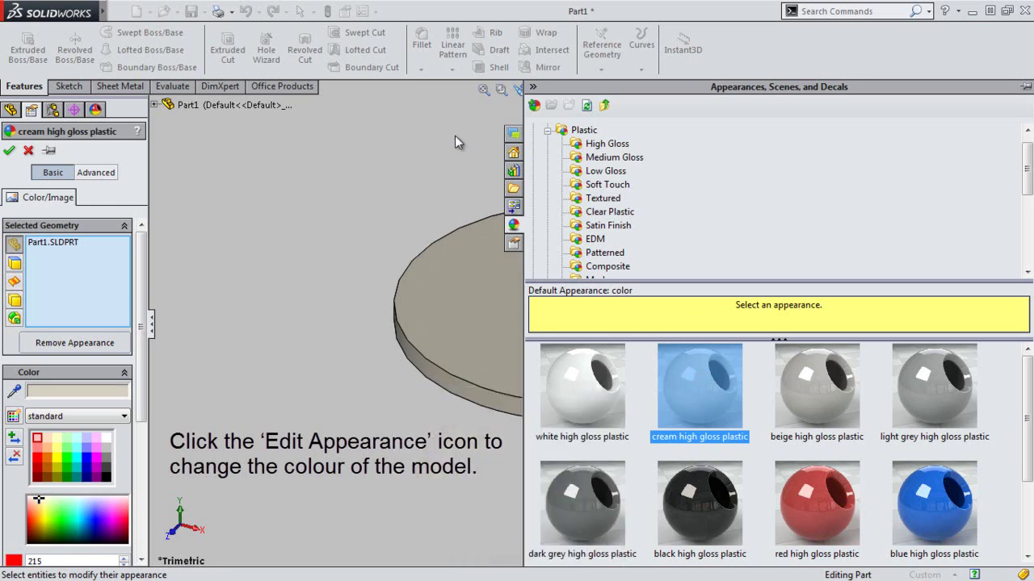
left_click(436, 128)
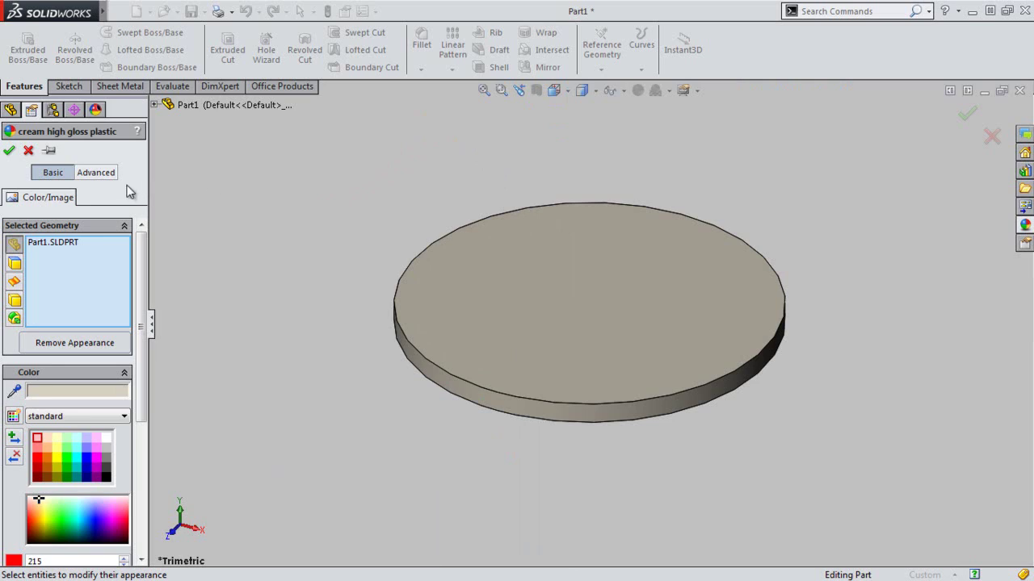
left_click(9, 151)
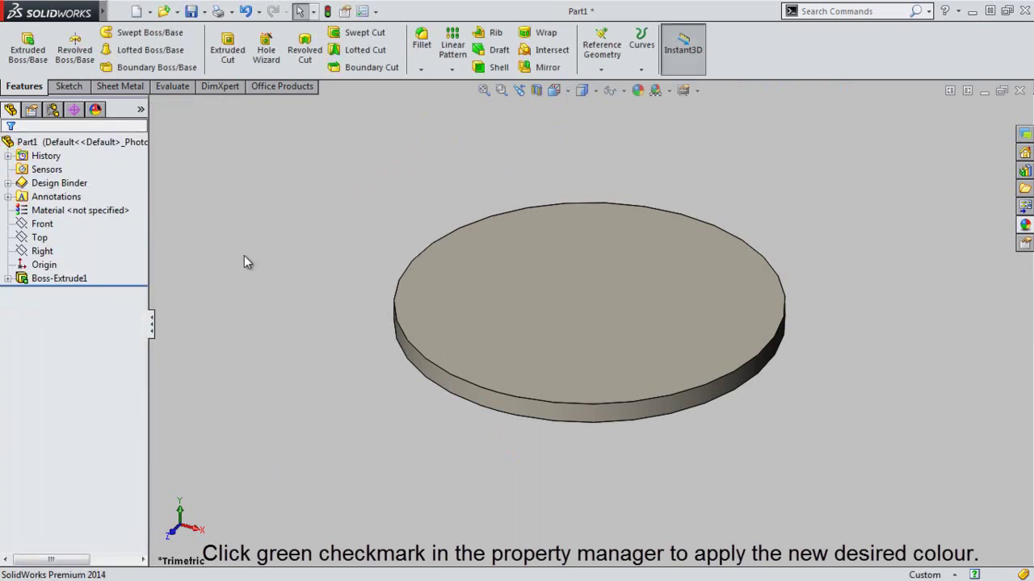
Step: Switch to the isometric view and fit the disc on screen
left_click(569, 92)
left_click(646, 132)
left_click(646, 144)
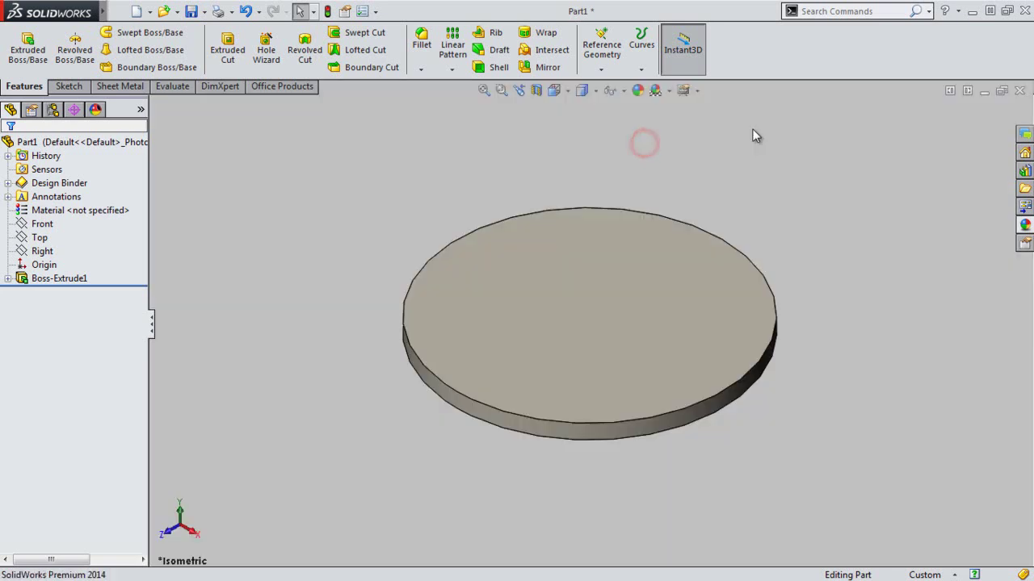
left_click(484, 91)
left_click(420, 205)
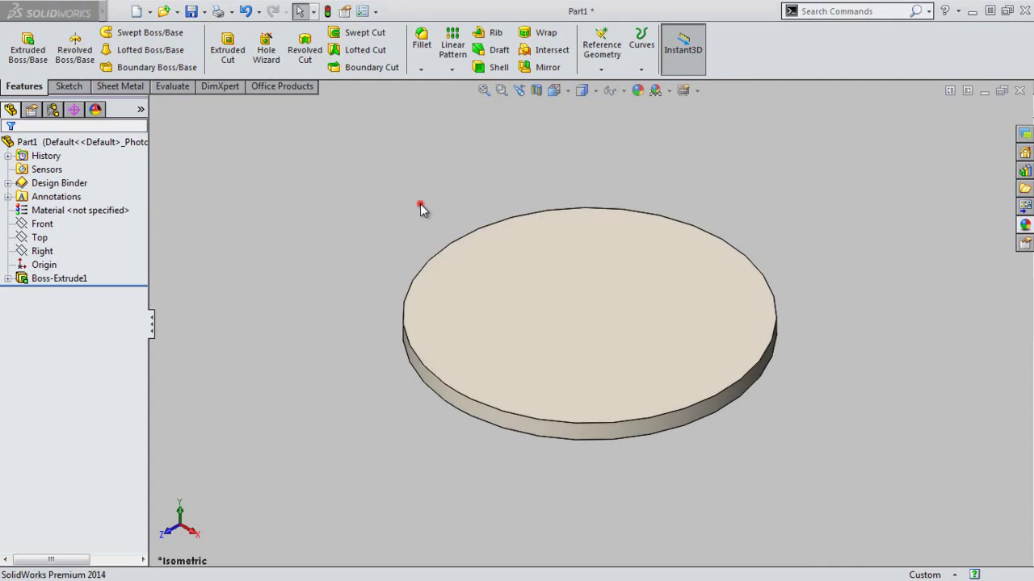
Step: Save the part as 'Pressure Plate'
left_click(191, 11)
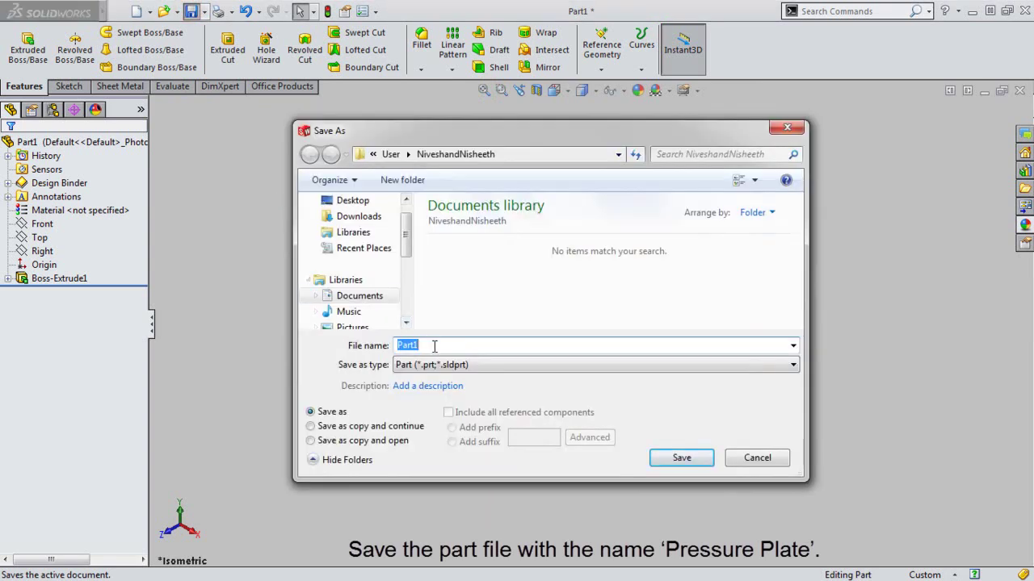
type("Plate")
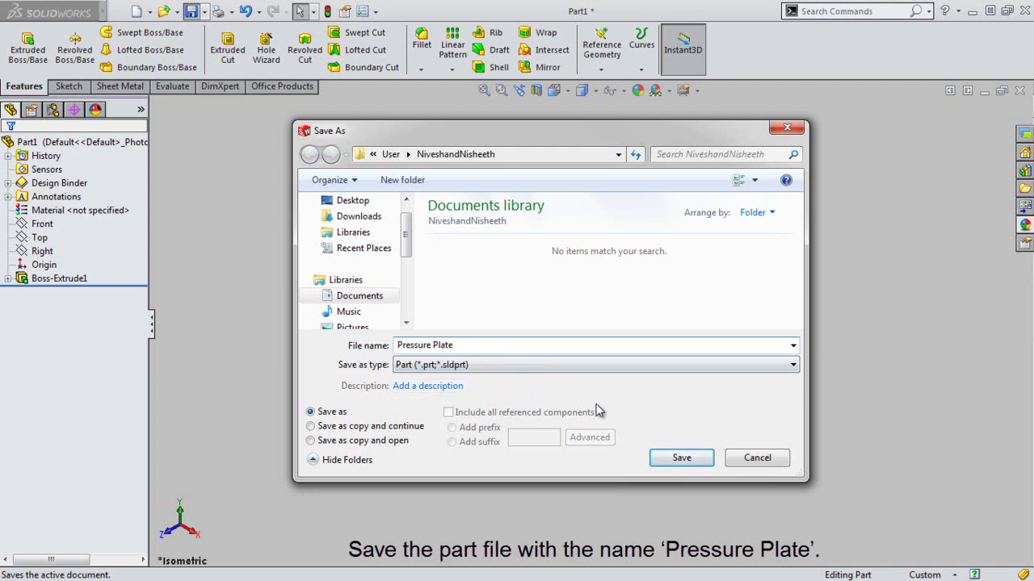
left_click(656, 454)
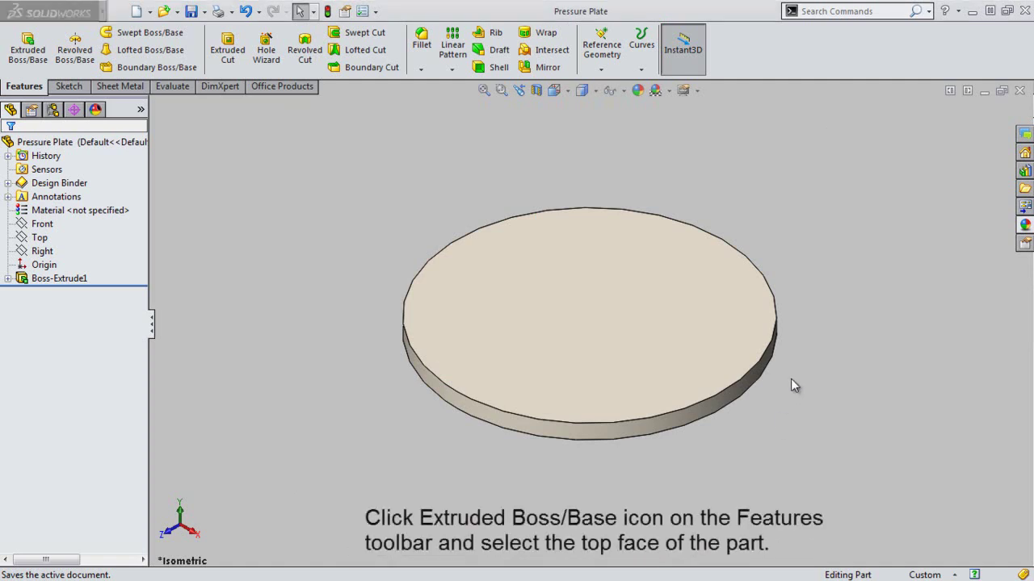
Step: Start a boss sketch on the plate's top face in Top view and draw a centred circle
left_click(19, 54)
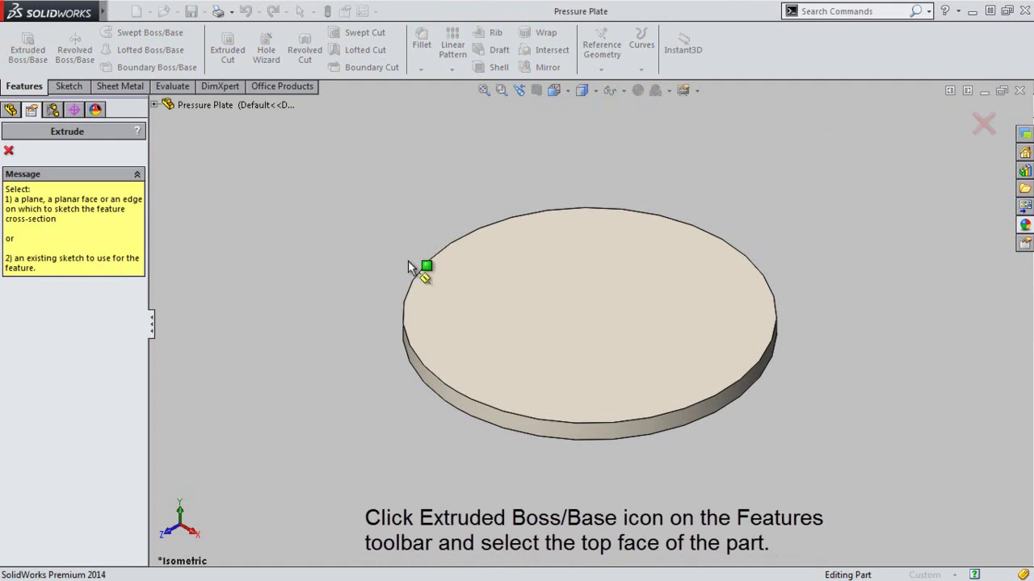
left_click(550, 287)
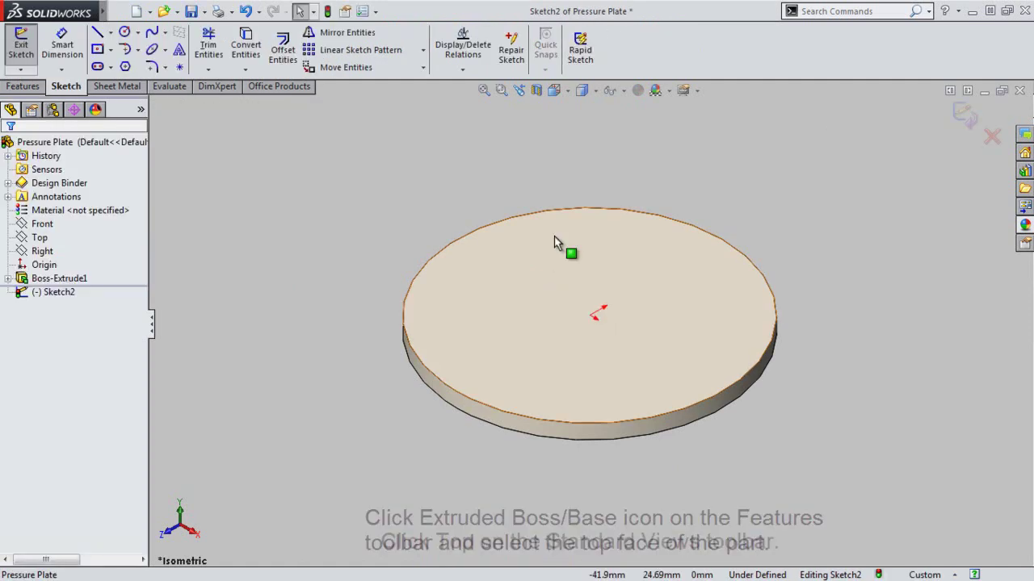
left_click(570, 91)
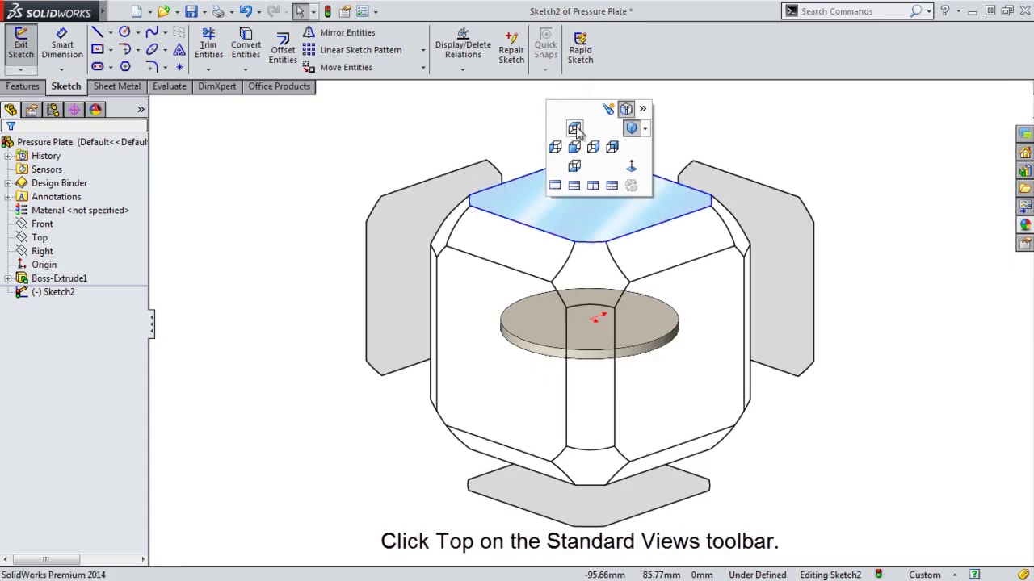
left_click(575, 128)
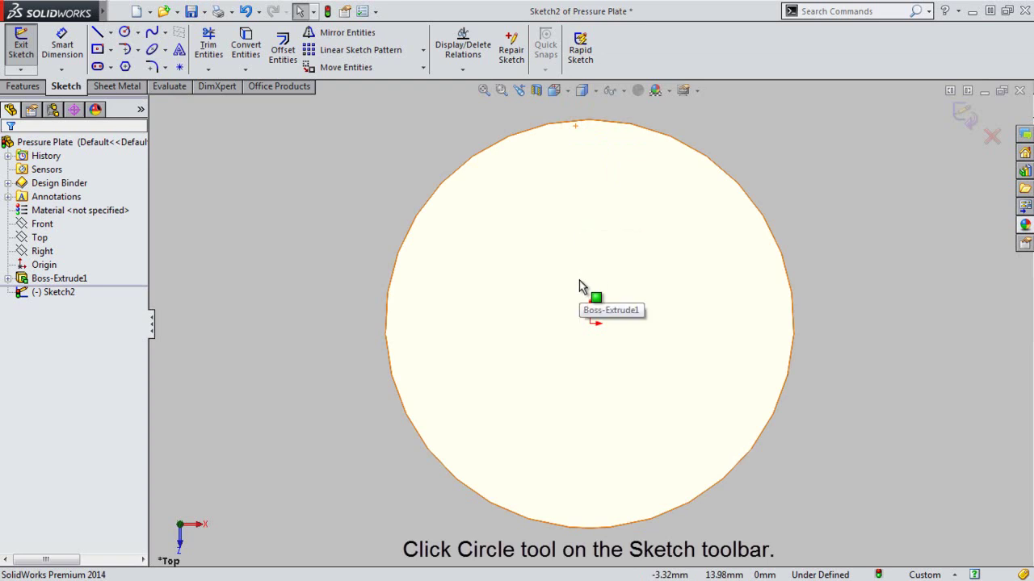
left_click(125, 32)
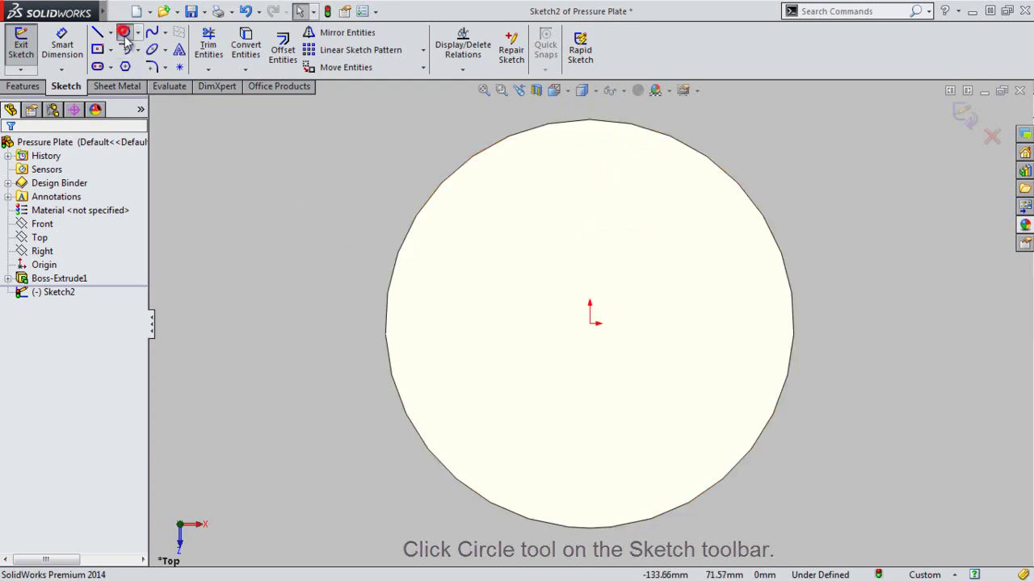
left_click(590, 323)
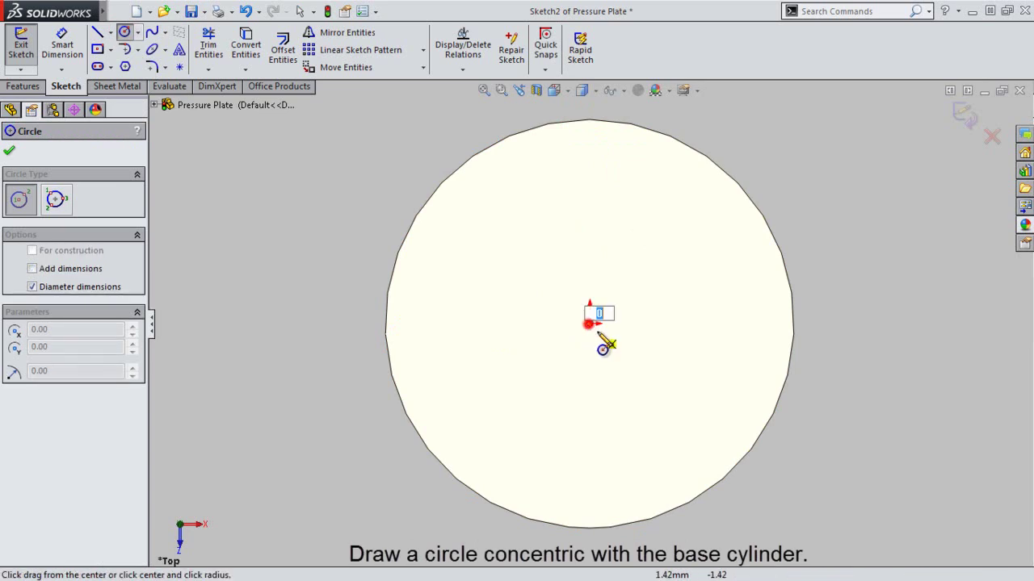
left_click(656, 424)
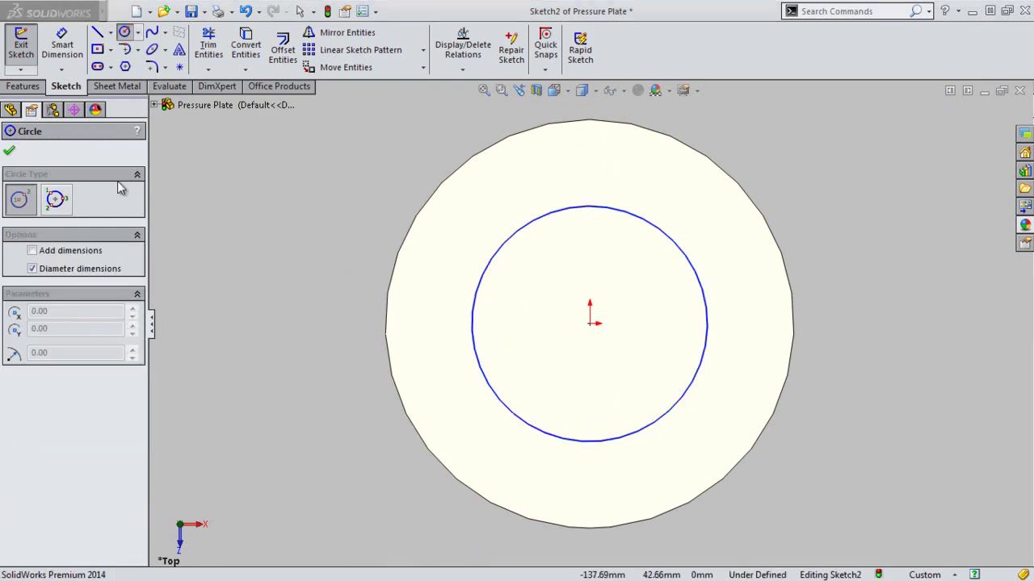
left_click(10, 152)
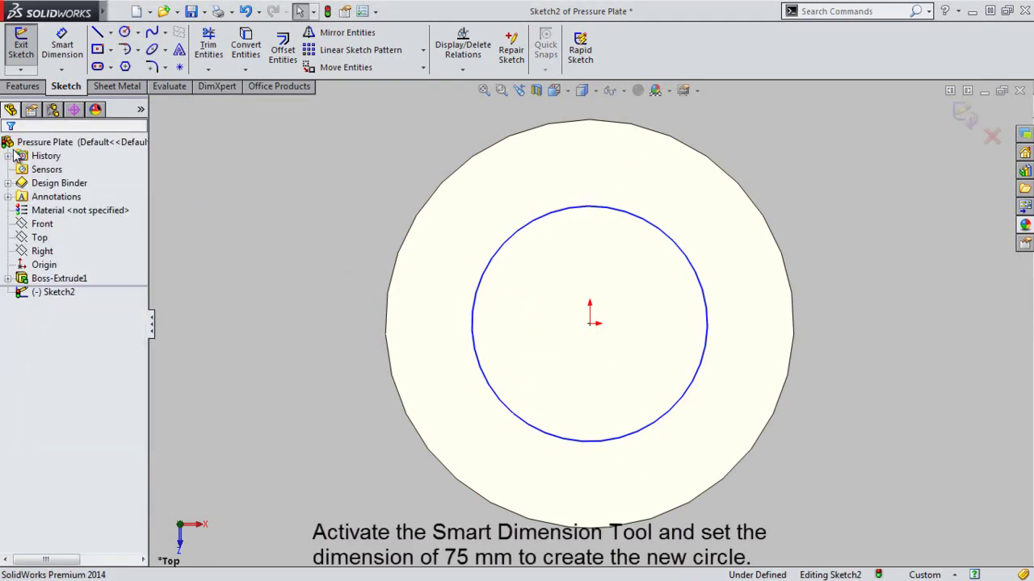
Step: Dimension the new circle's diameter to 75 mm
left_click(62, 47)
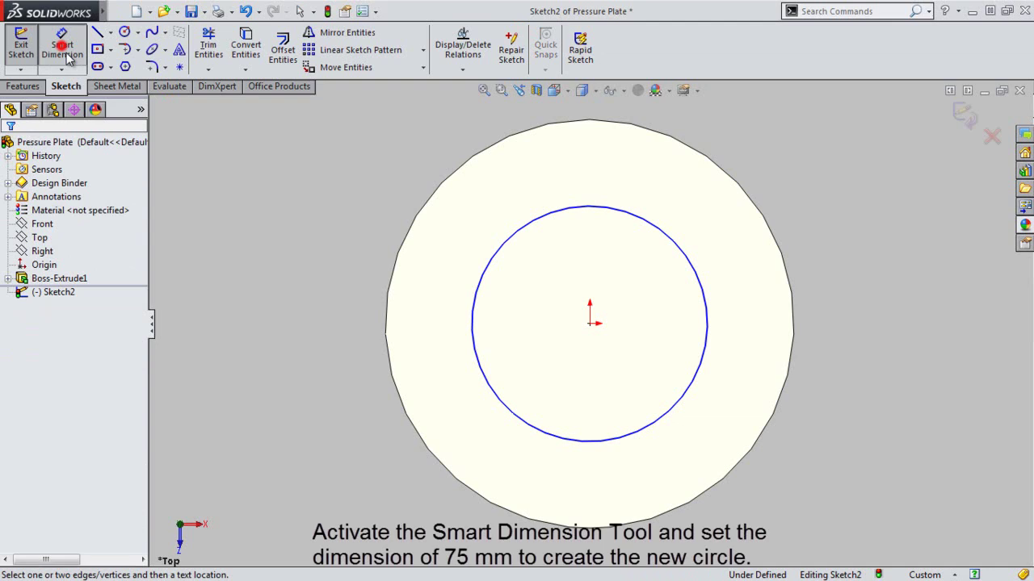
left_click(584, 209)
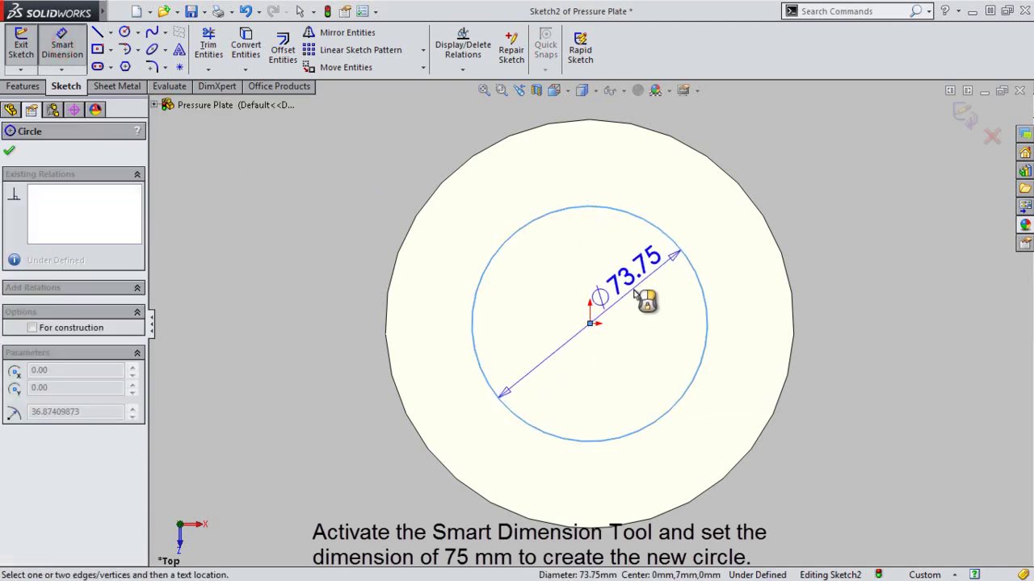
left_click(634, 292)
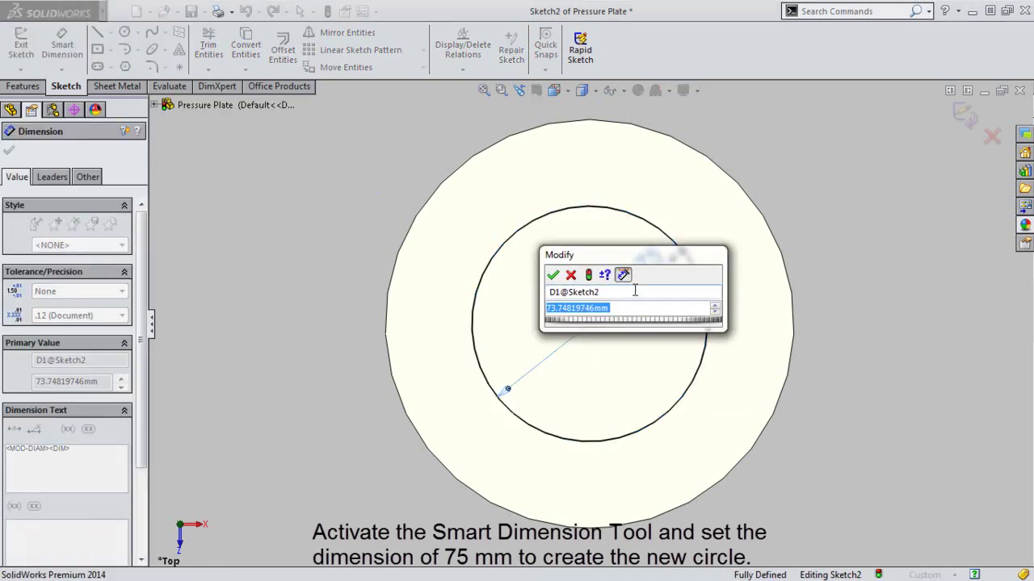
type("75")
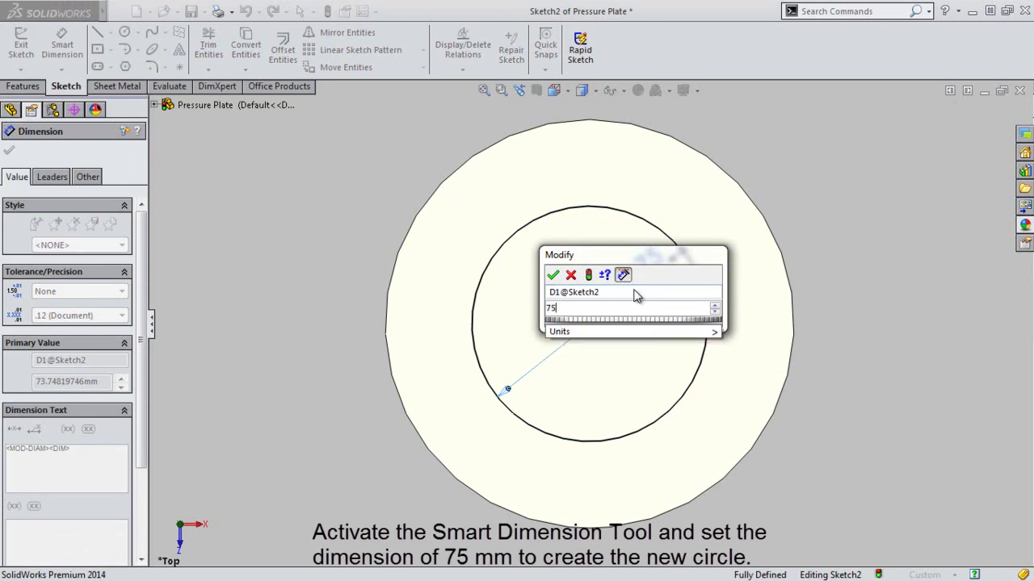
key("Return")
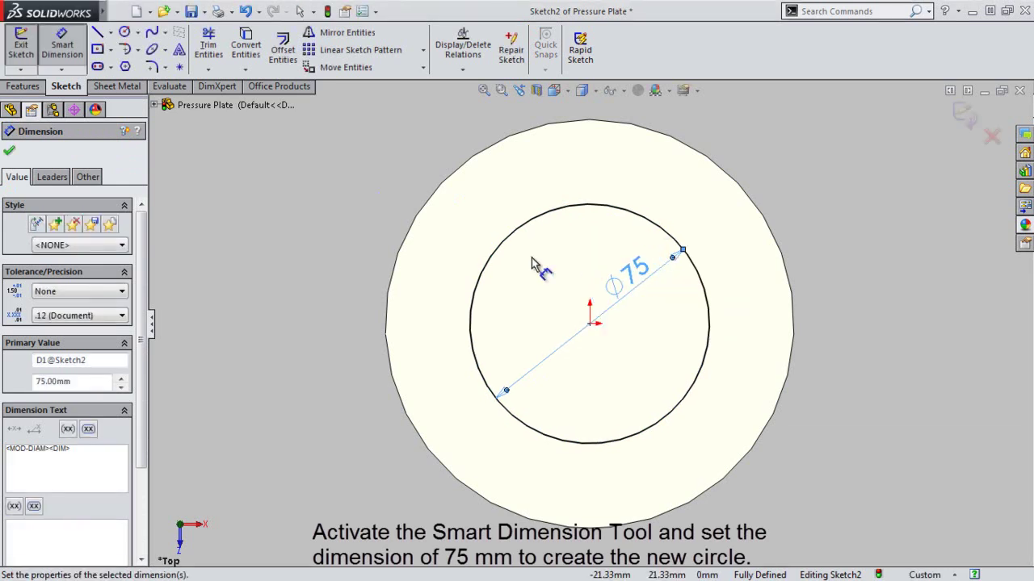
left_click(9, 151)
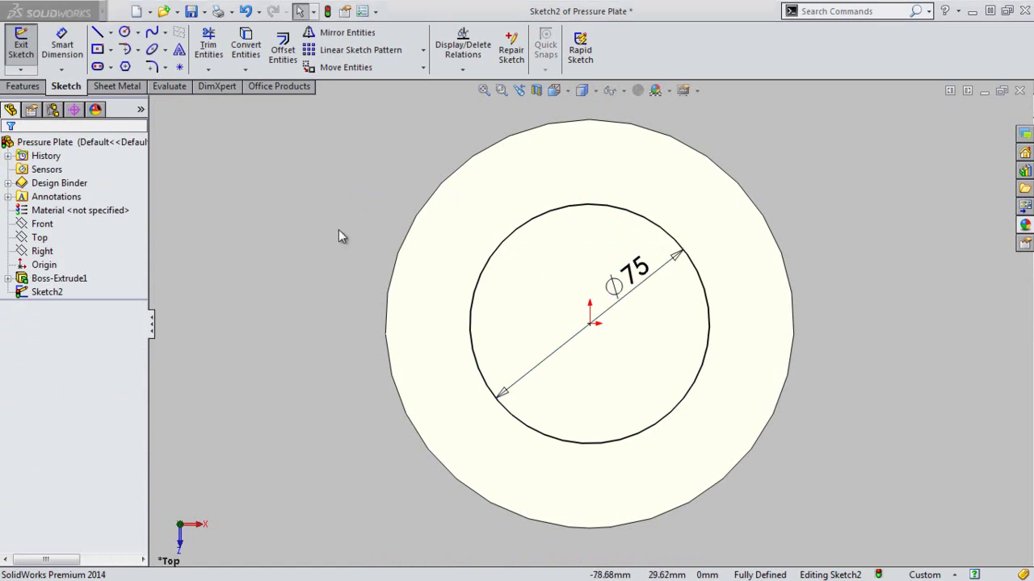
Step: Offset the 75 mm circle 5 mm inward, with Reverse checked
left_click(277, 55)
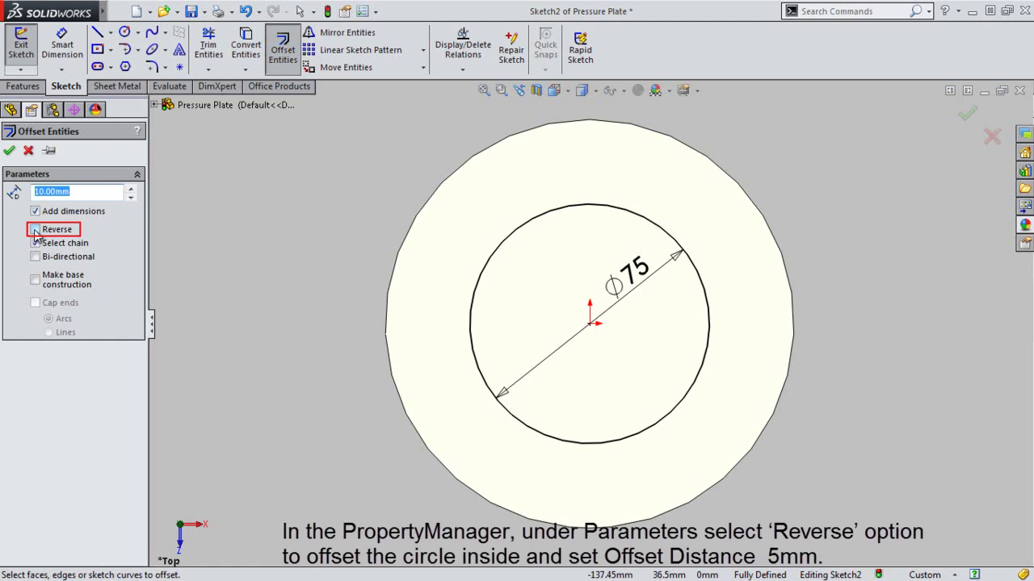
left_click(35, 230)
double_click(41, 192)
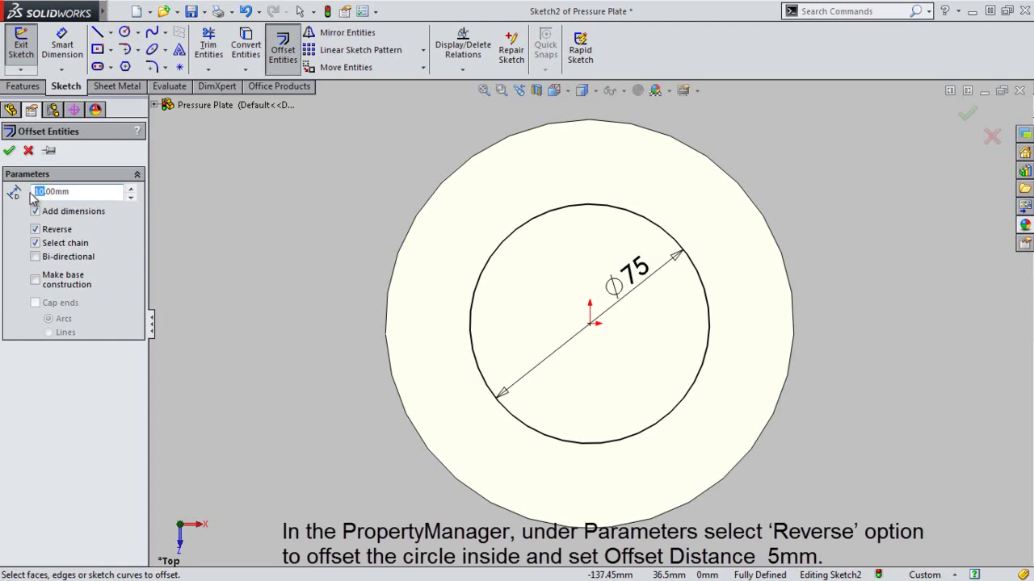
type("5")
left_click(526, 226)
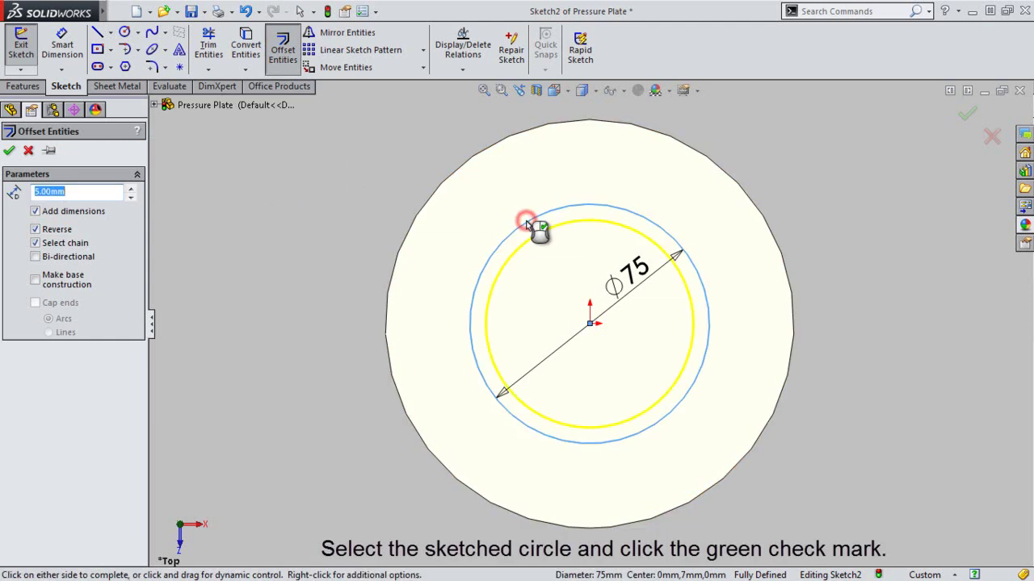
left_click(9, 151)
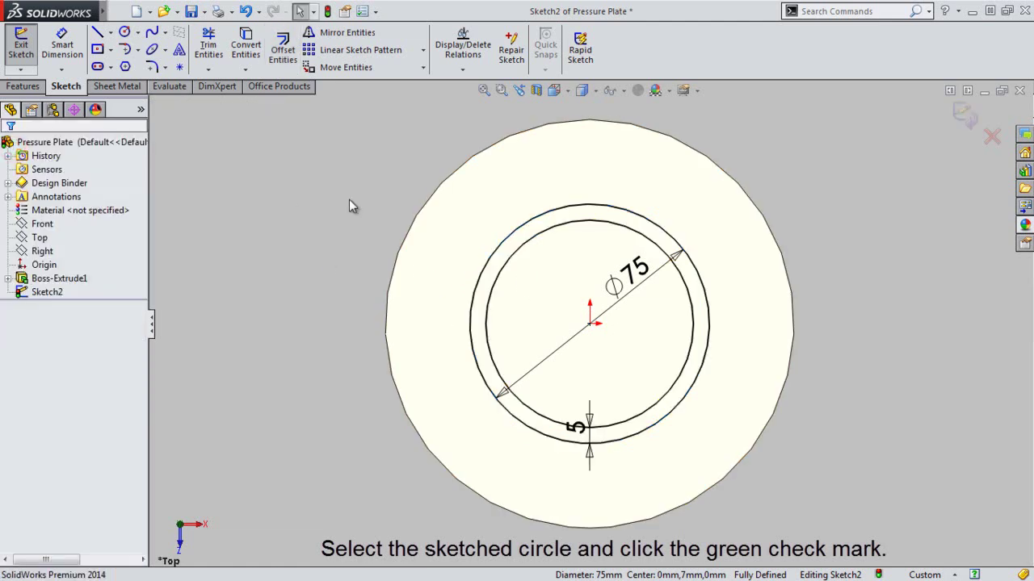
left_click(350, 236)
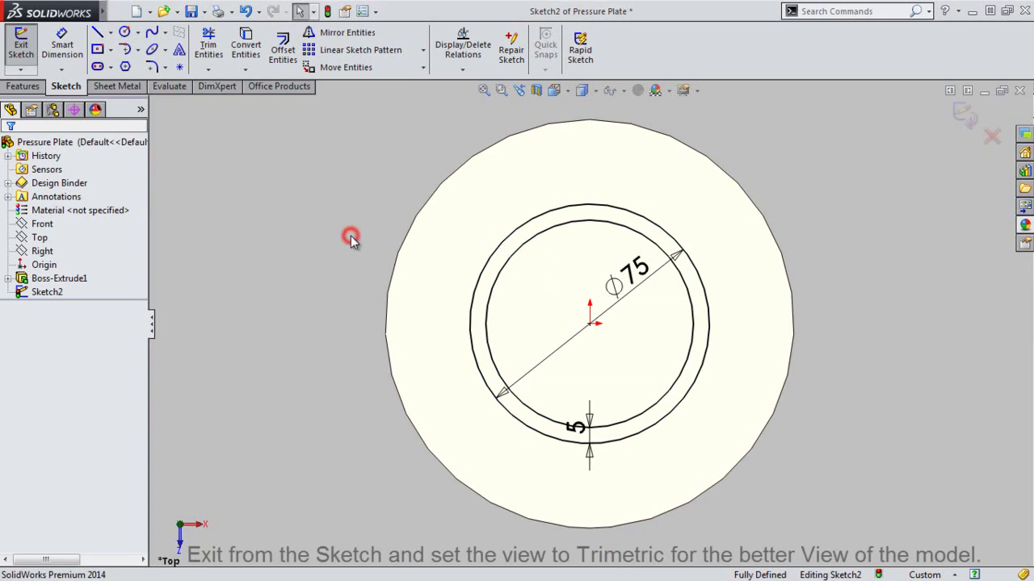
Step: Exit the ring sketch and view the model from the trimetric angle
left_click(21, 45)
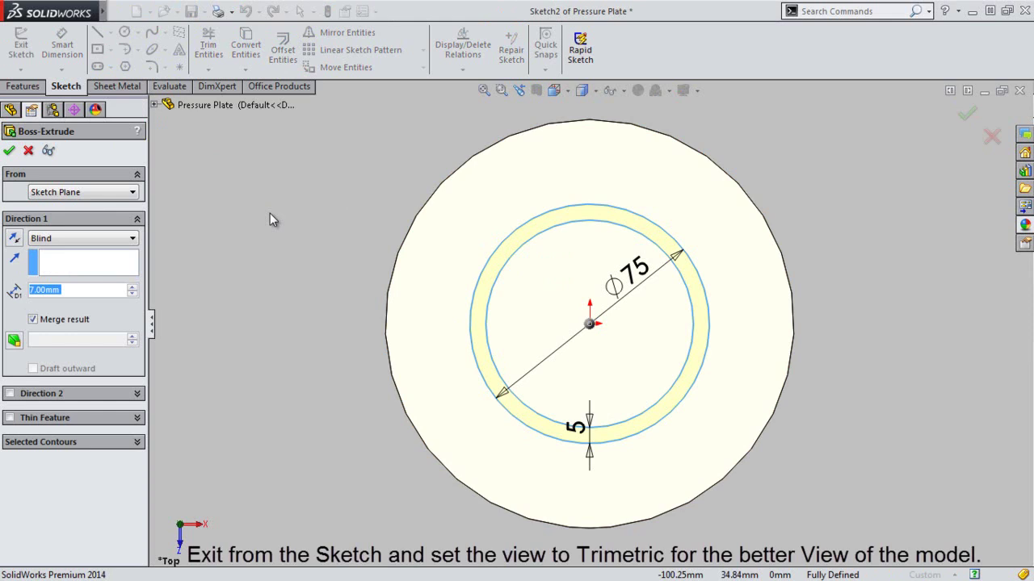
left_click(565, 92)
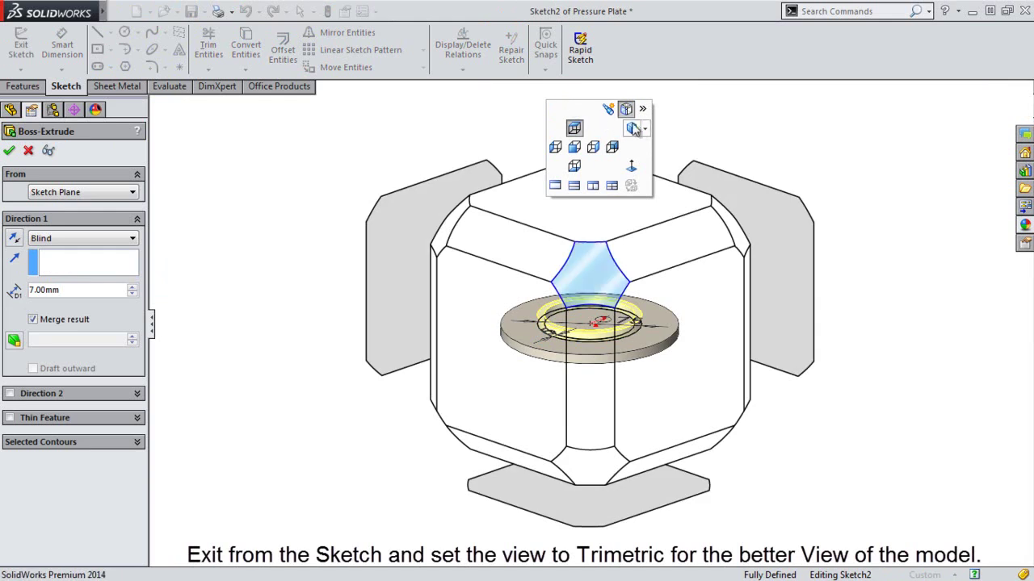
left_click(645, 132)
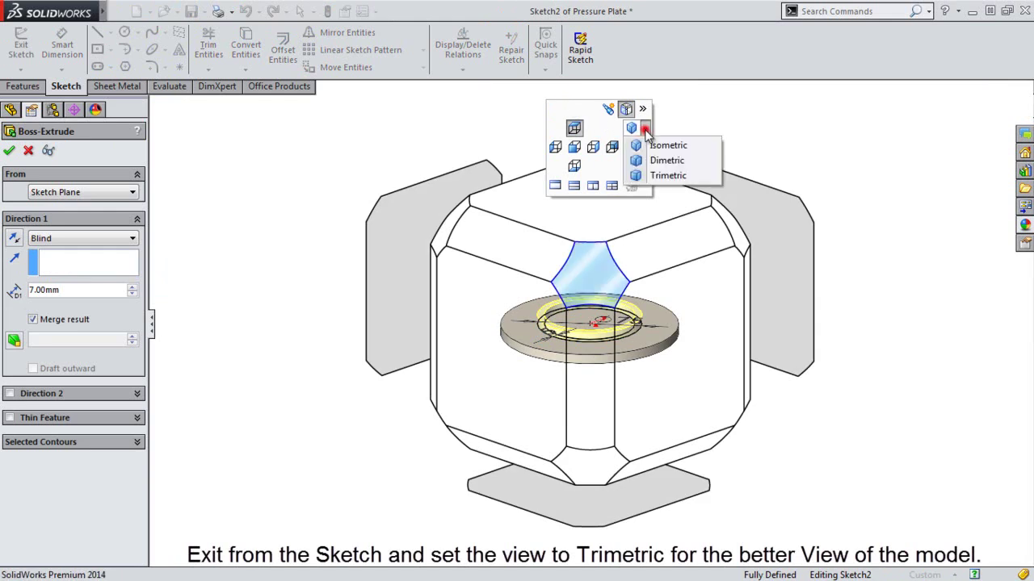
left_click(642, 176)
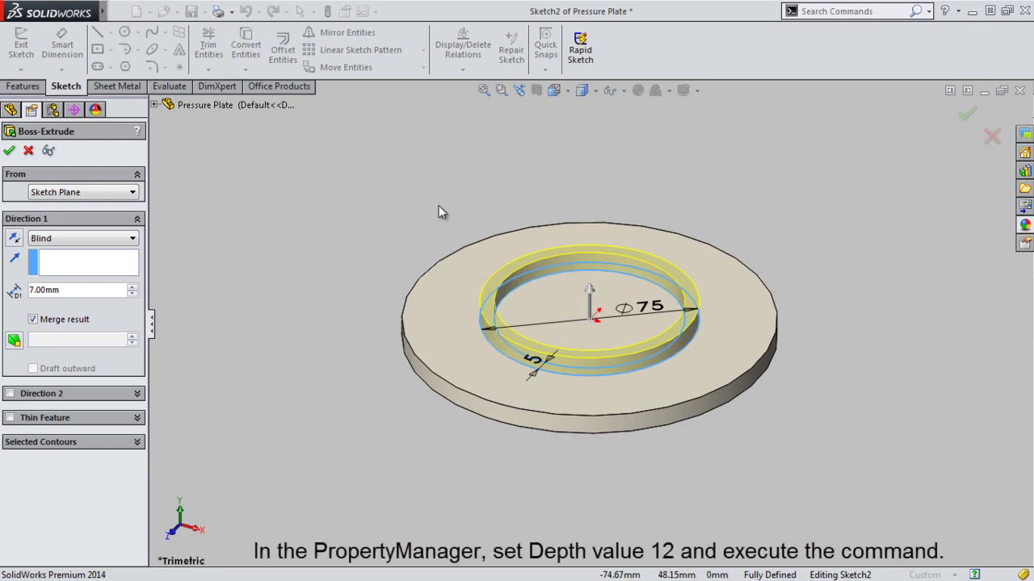
Step: Set the ring boss depth to 12 mm and confirm Boss-Extrude2
left_click(31, 289)
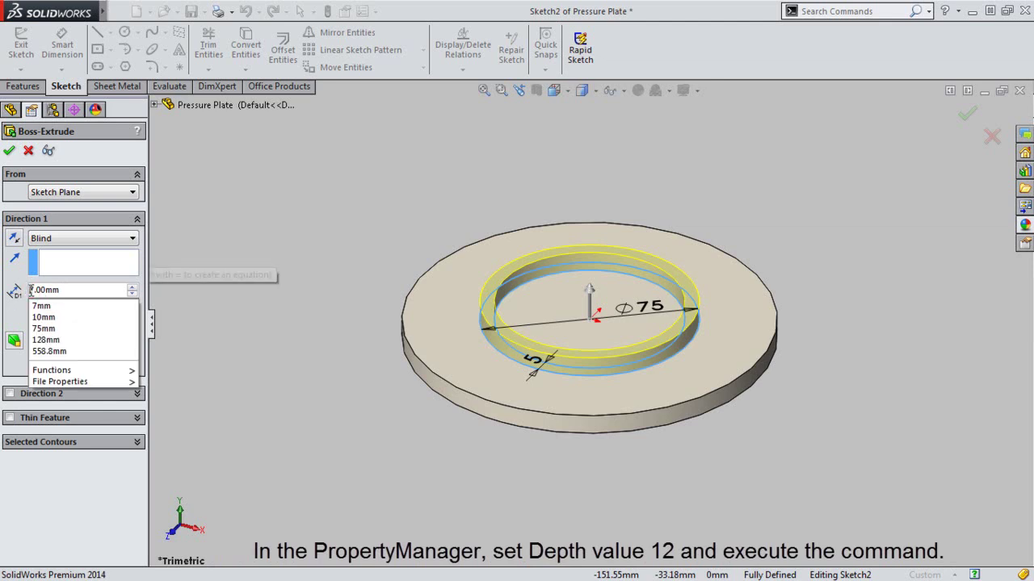
left_click_drag(29, 289, 34, 289)
type("1")
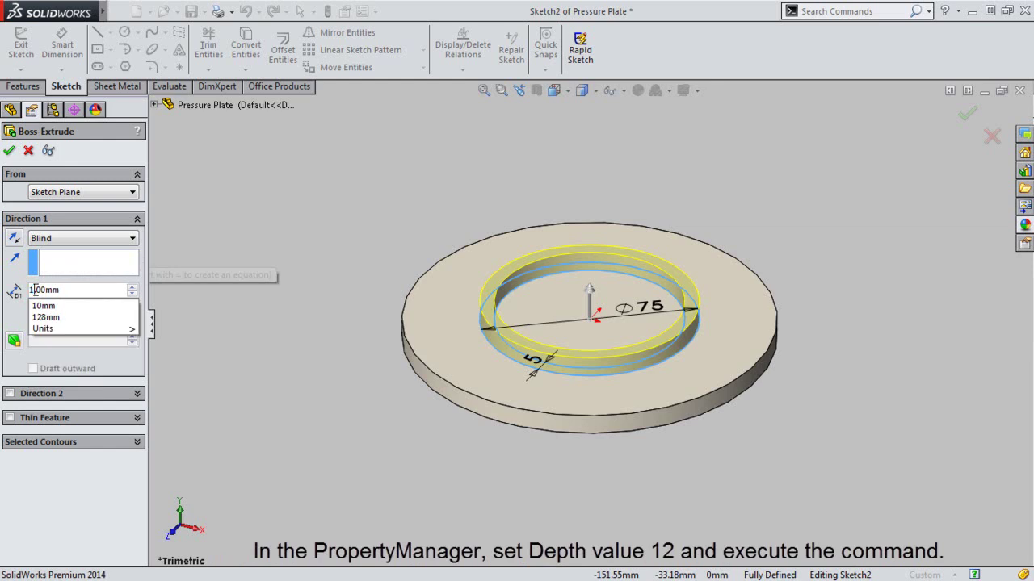
type("2.")
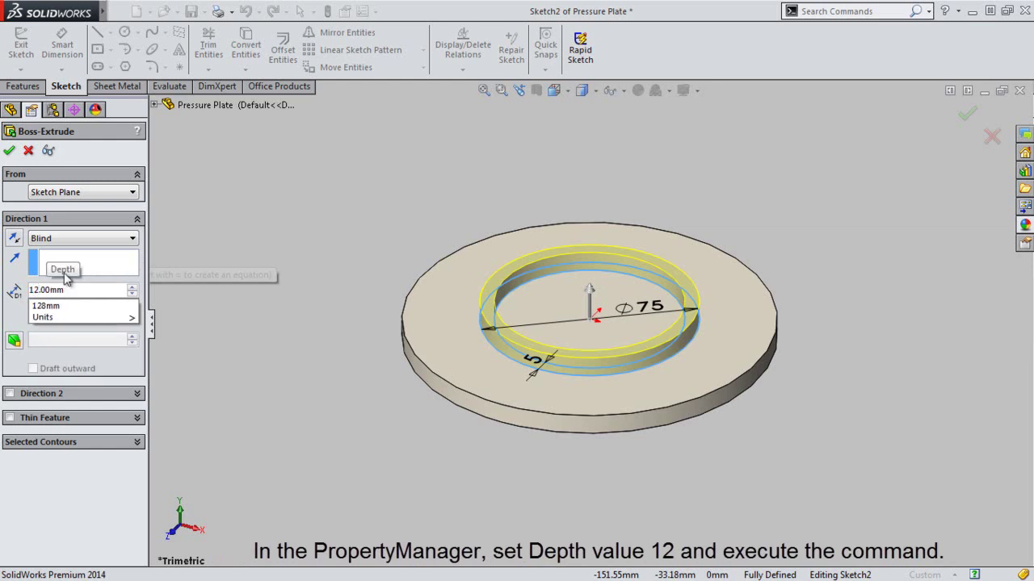
left_click(11, 153)
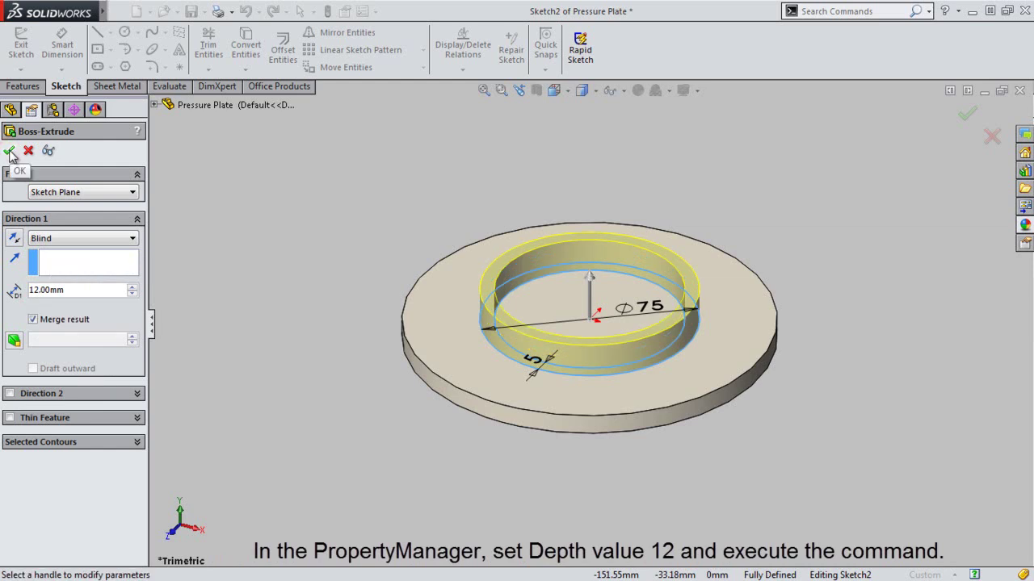
key("Return")
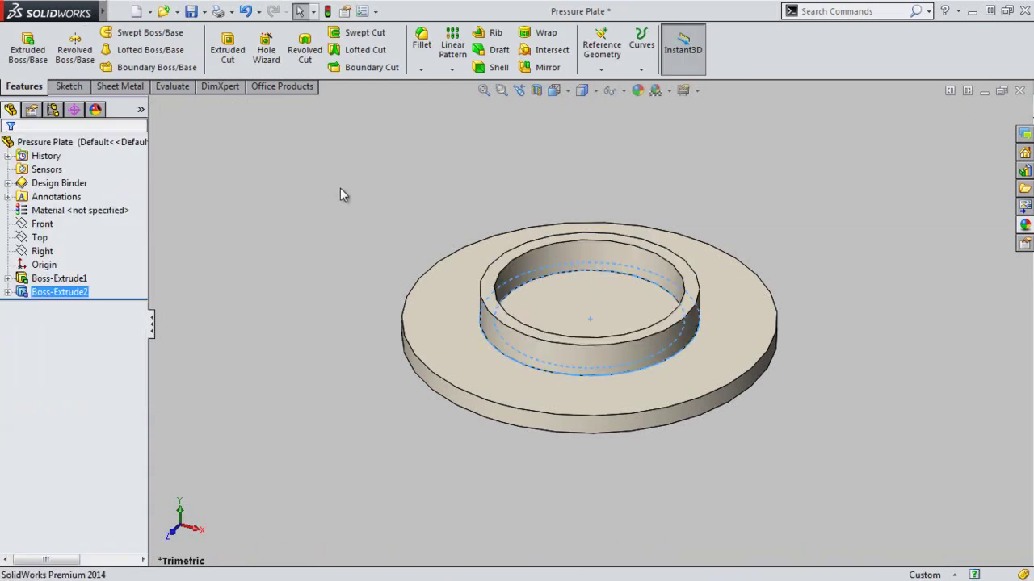
left_click(339, 190)
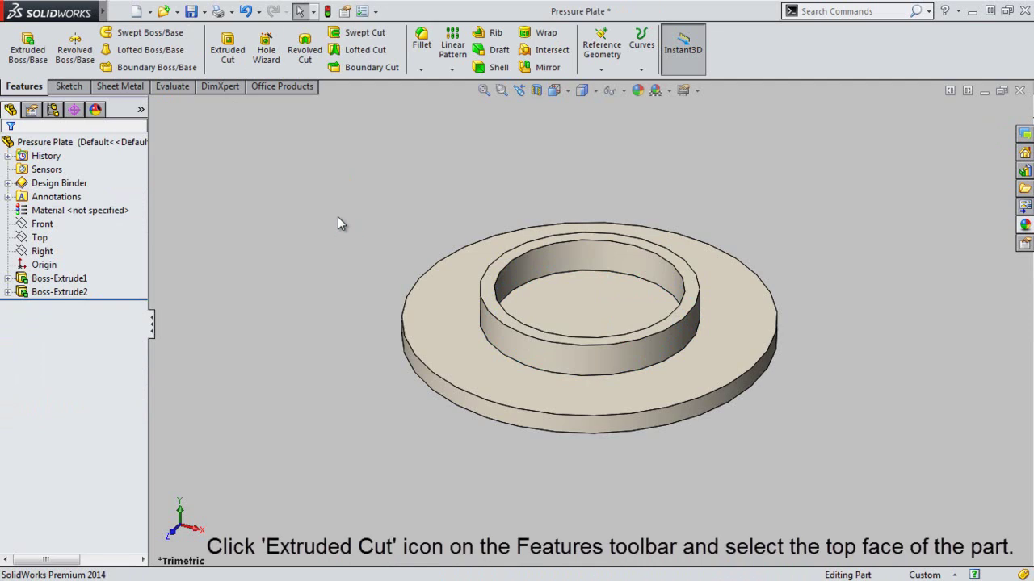
Step: Start an extruded-cut sketch on the plate's top face, viewed from the Top
left_click(228, 50)
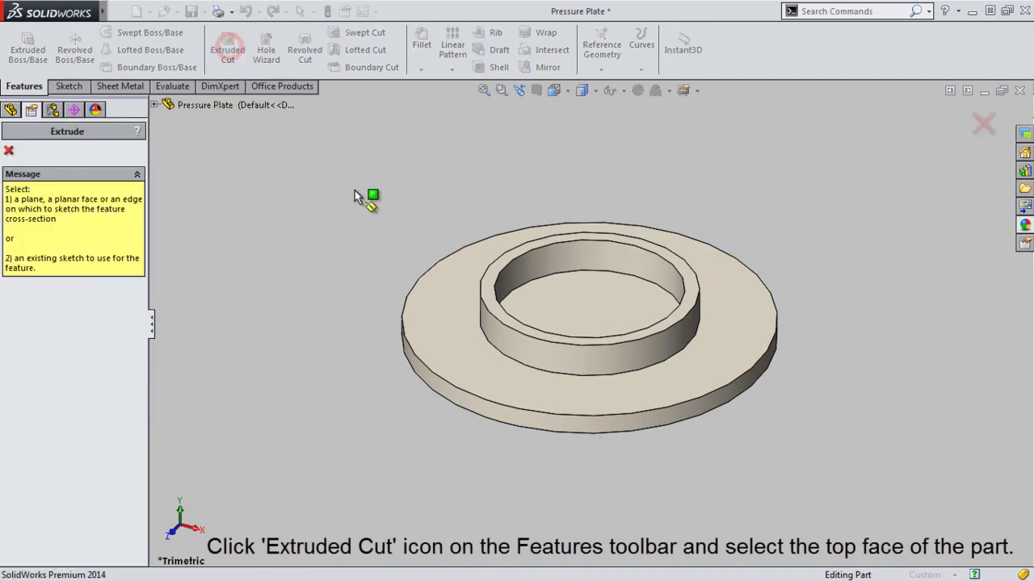
scroll(568, 292, "down", 2)
scroll(568, 292, "down", 1)
left_click(568, 292)
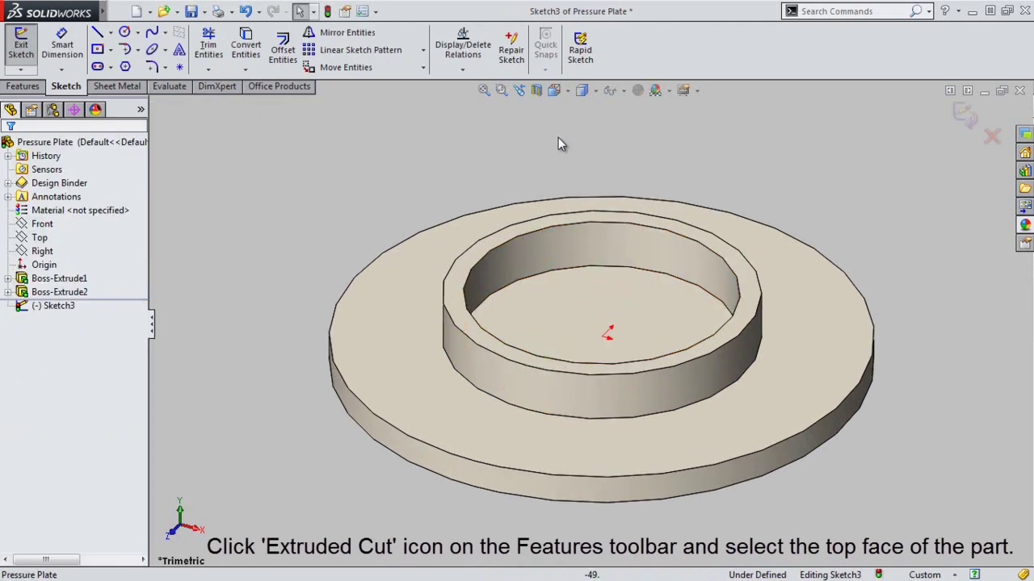
left_click(569, 92)
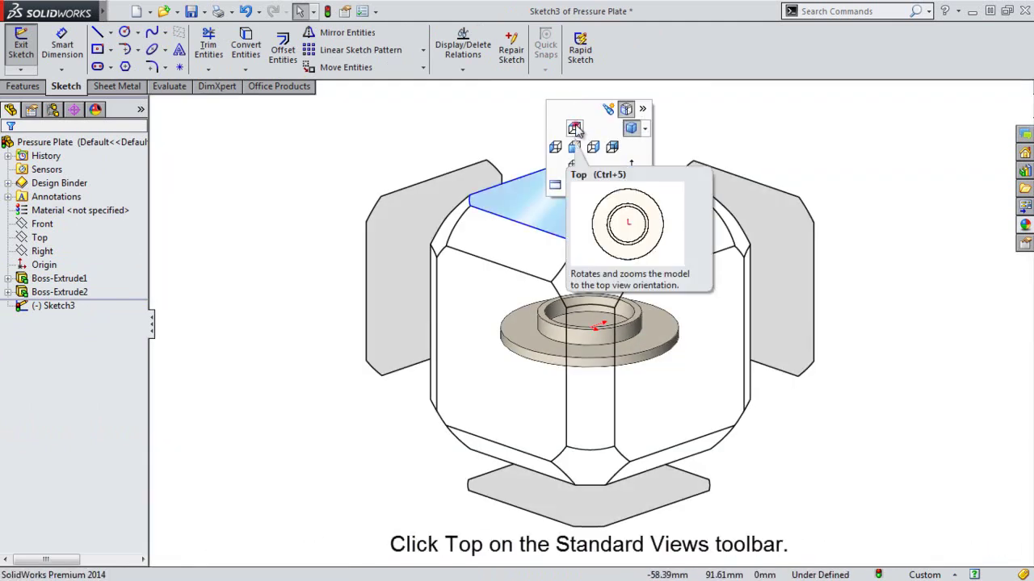
left_click(575, 129)
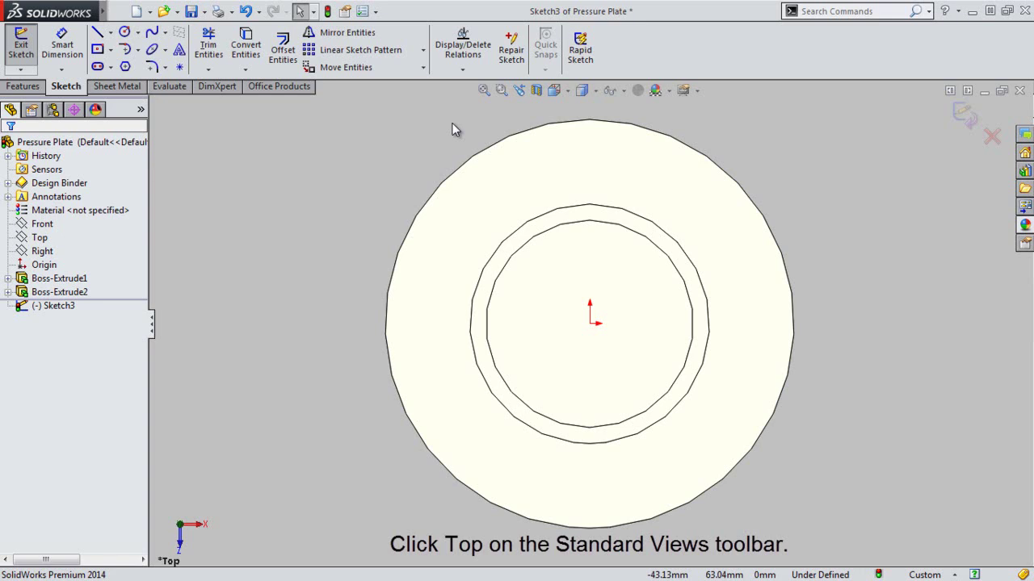
Step: Draw a circle centred on the origin
left_click(123, 36)
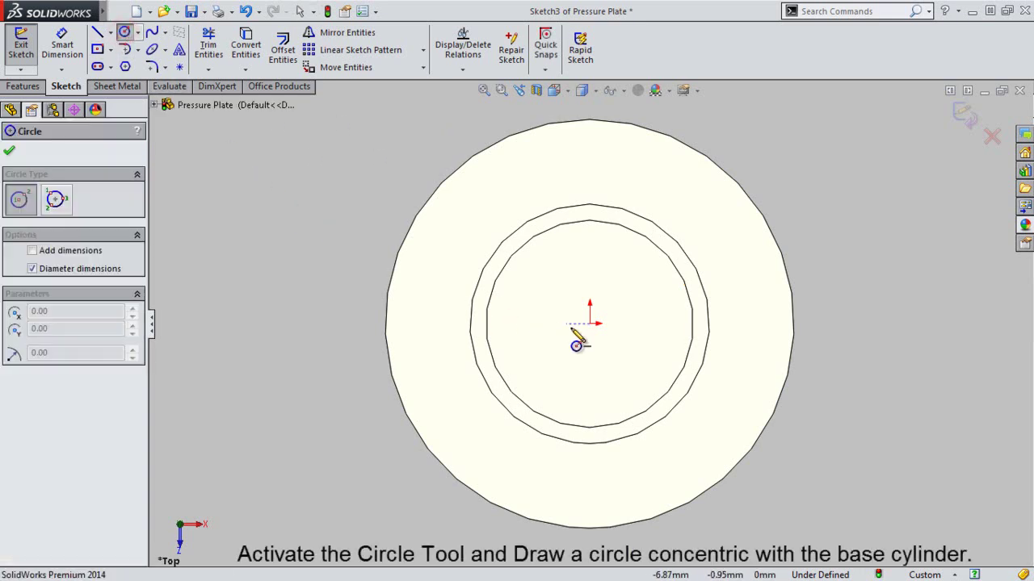
scroll(583, 325, "down", 2)
left_click(590, 326)
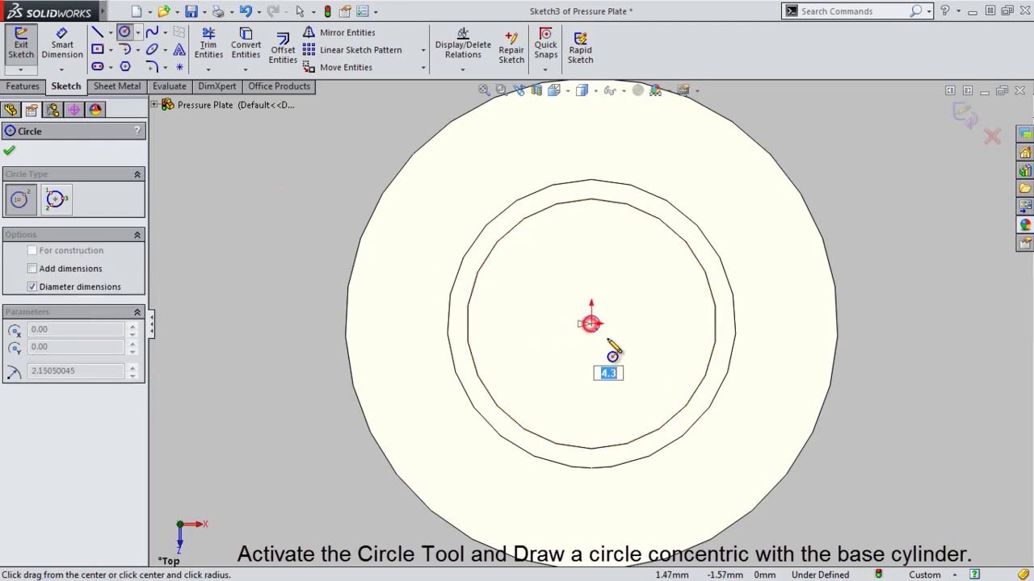
left_click(639, 415)
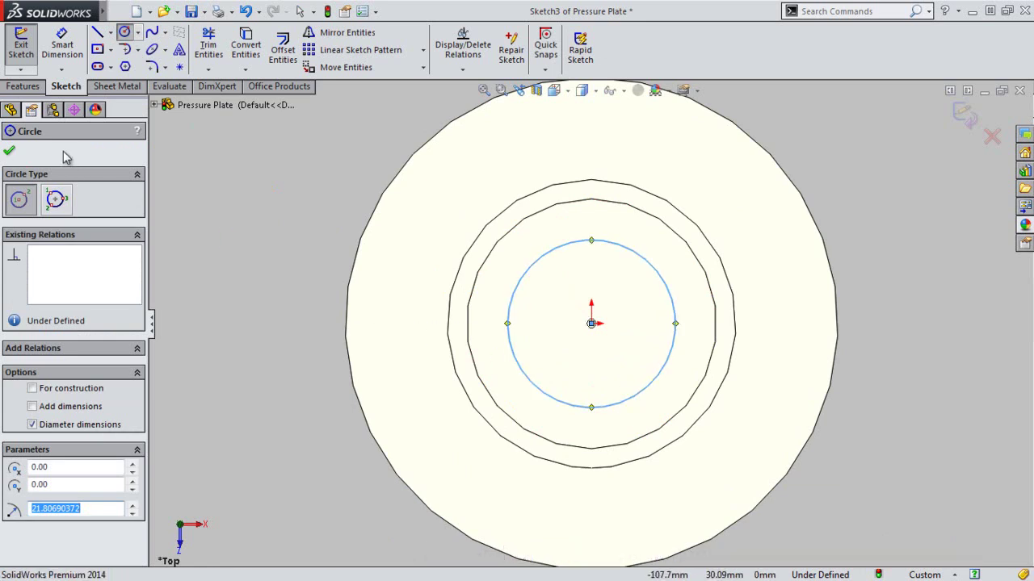
left_click(9, 150)
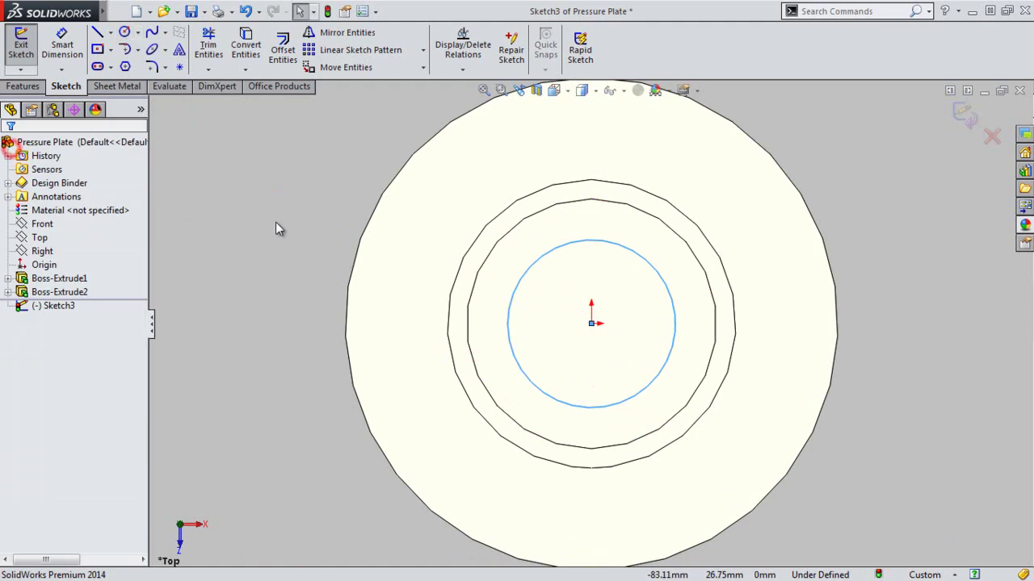
left_click(314, 195)
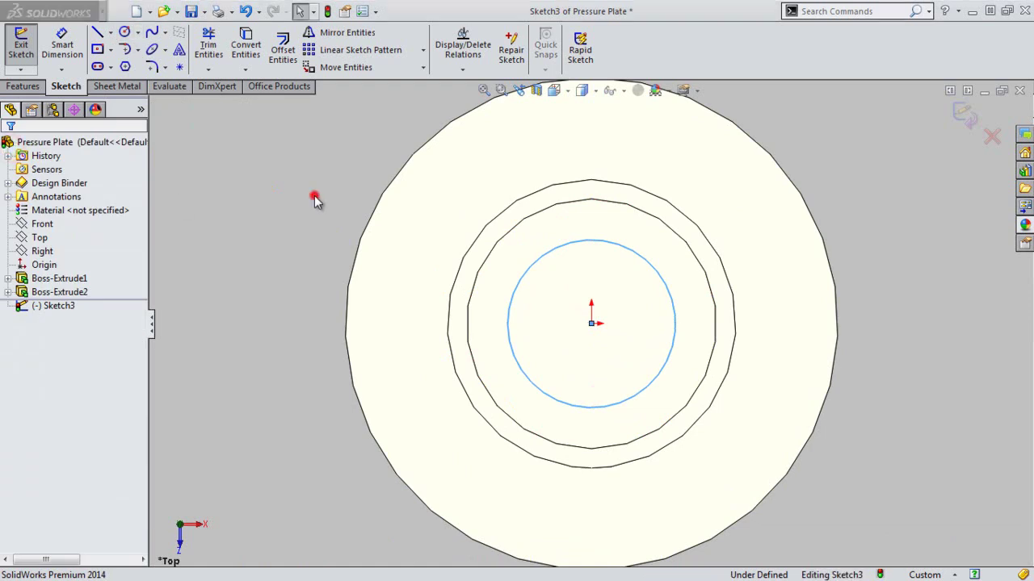
Step: Dimension the circle's diameter to 25 mm
left_click(62, 45)
left_click(533, 298)
left_click(554, 319)
type("25")
key("Return")
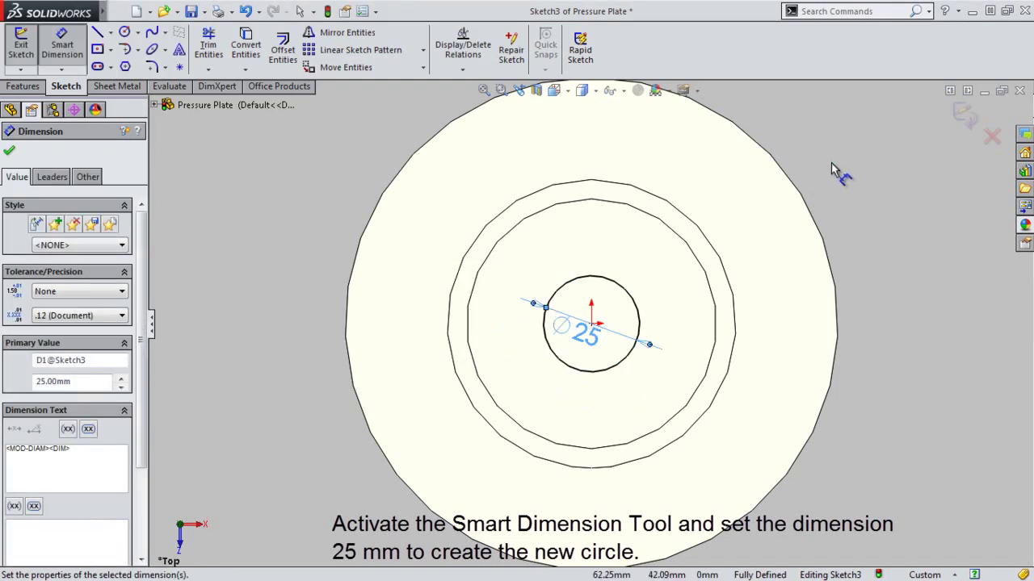
left_click(9, 151)
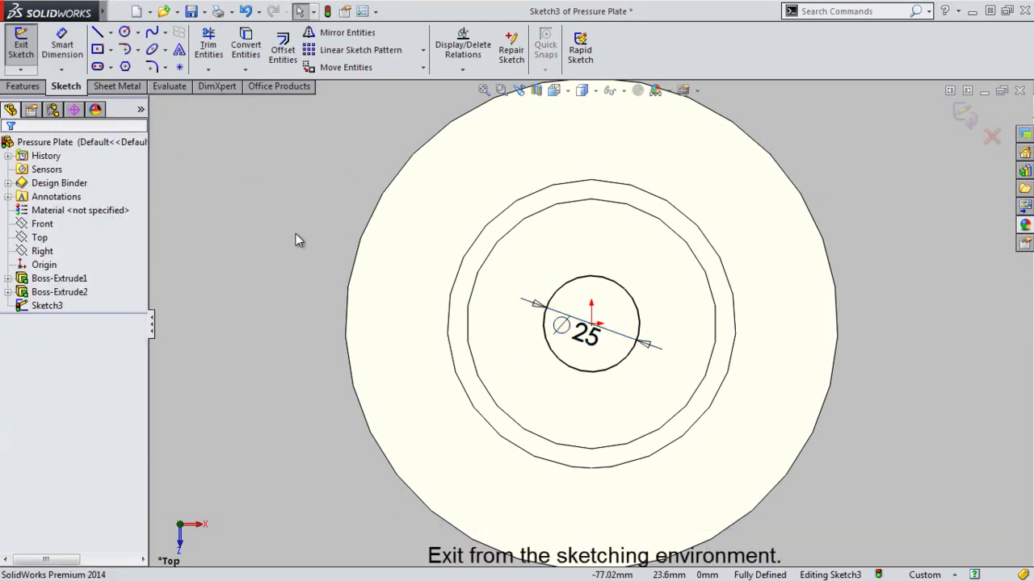
Step: Exit the sketch and view the part in Trimetric orientation
left_click(288, 225)
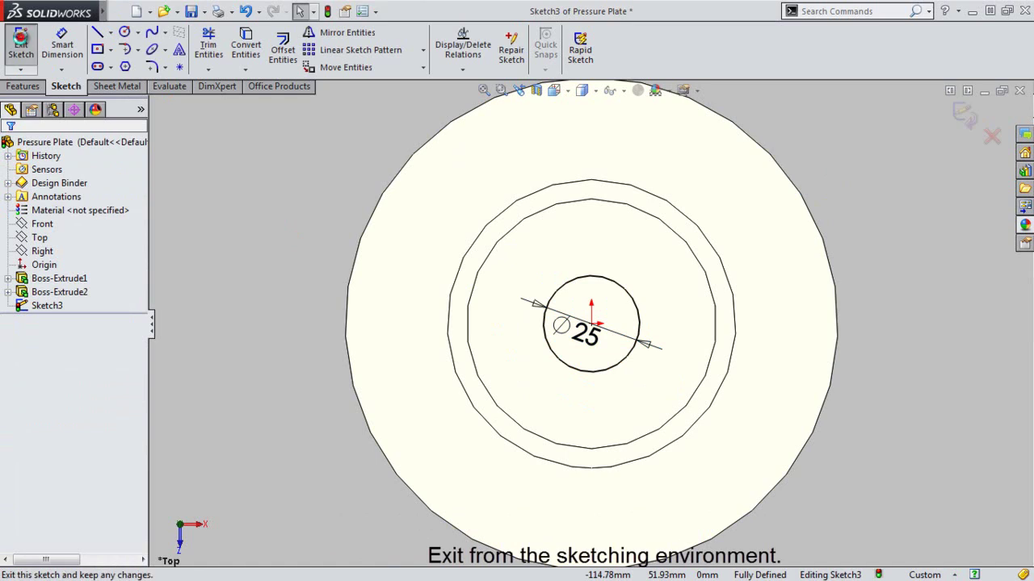
left_click(21, 40)
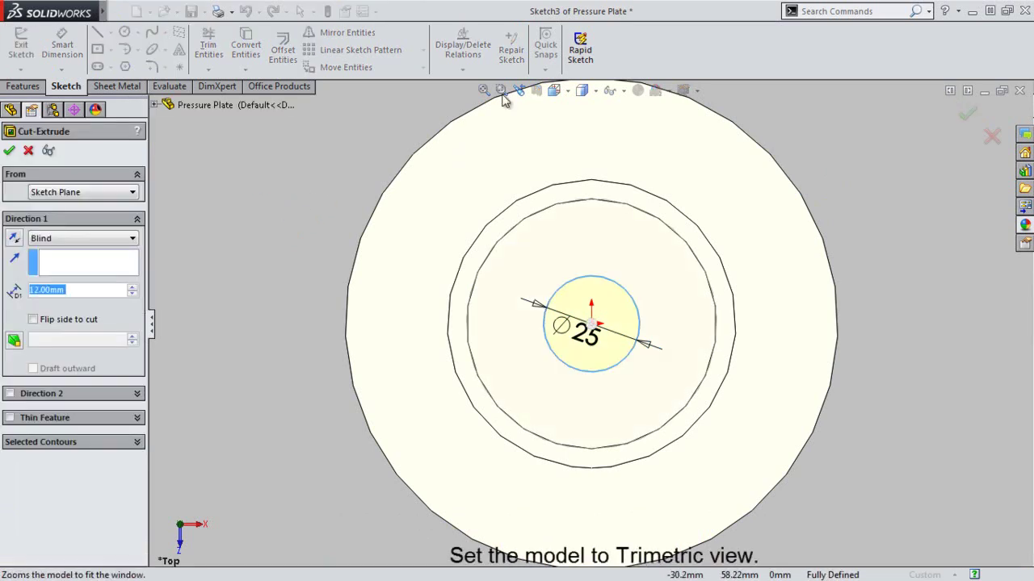
left_click(569, 92)
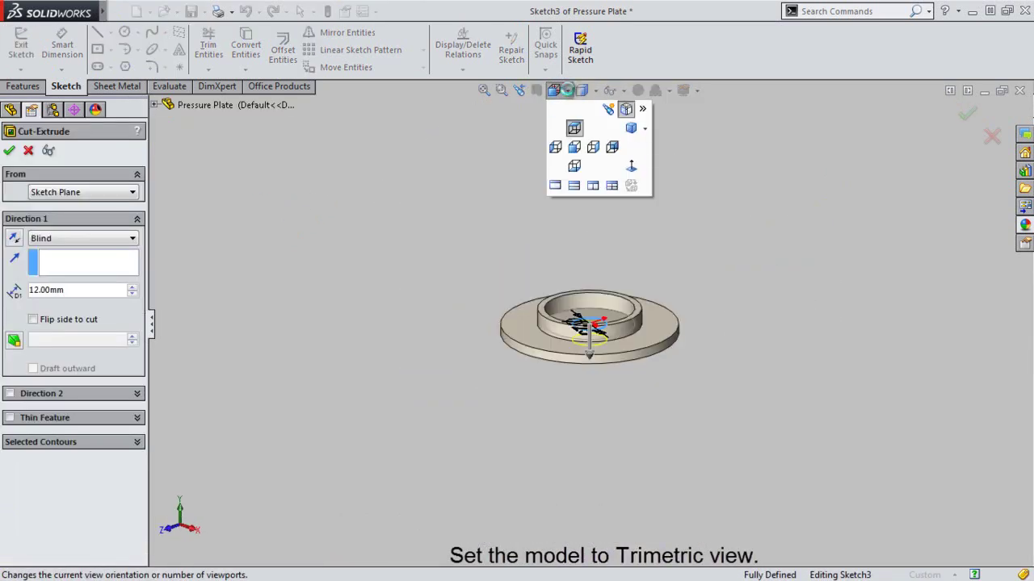
left_click(645, 129)
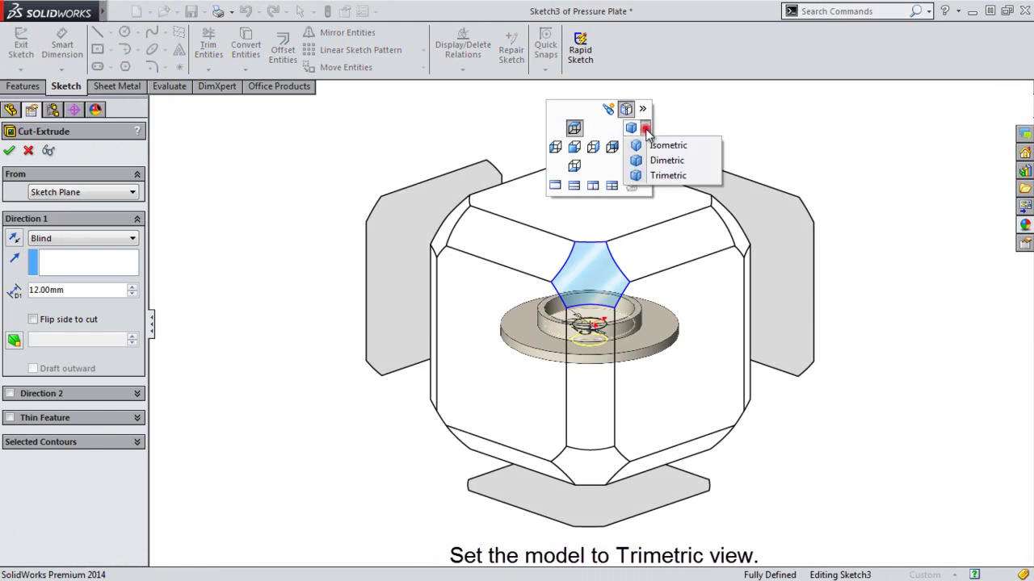
left_click(653, 177)
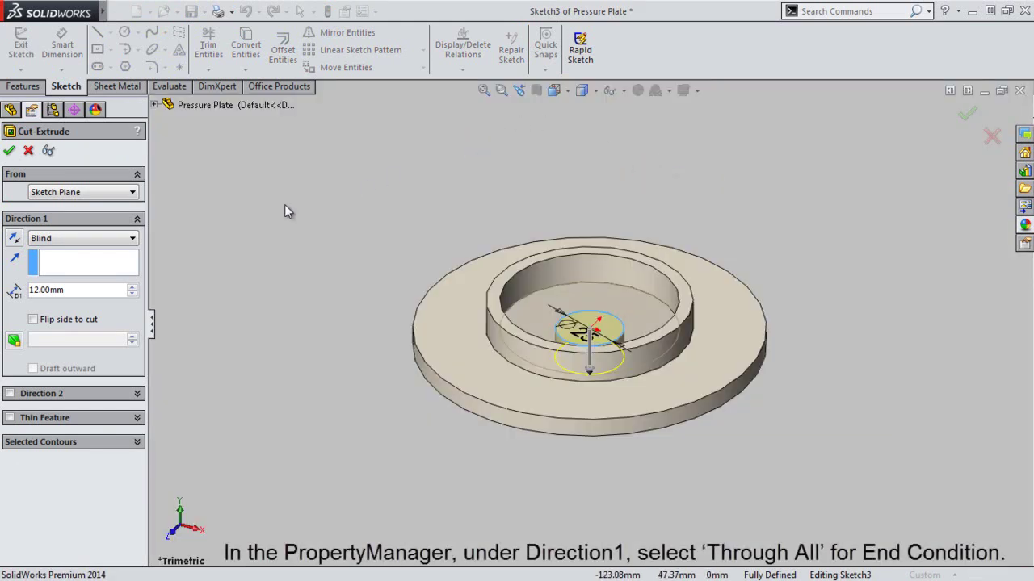
Step: Cut the 25 mm circle Through All as the central hole, then save the part
left_click(134, 239)
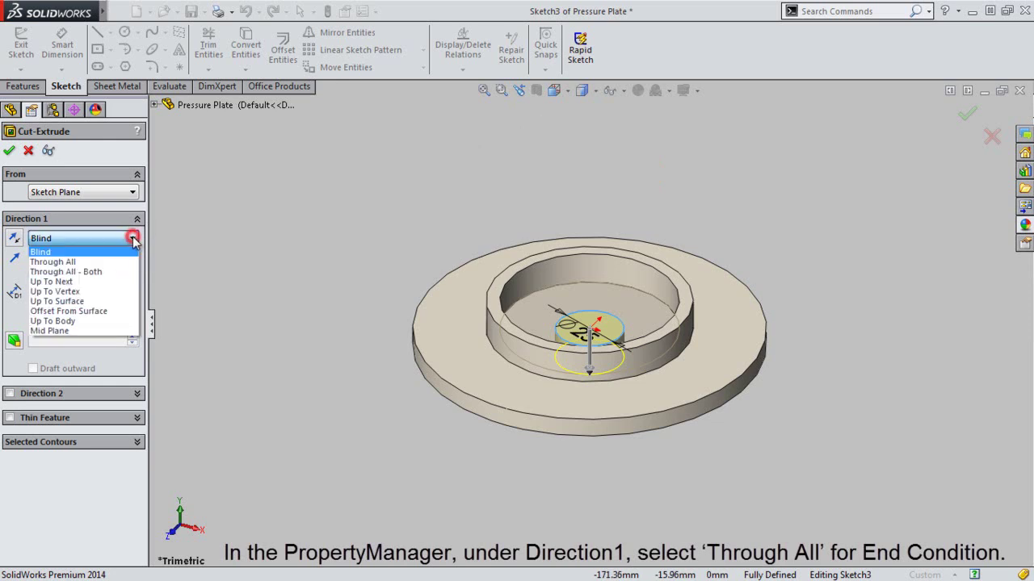
left_click(87, 267)
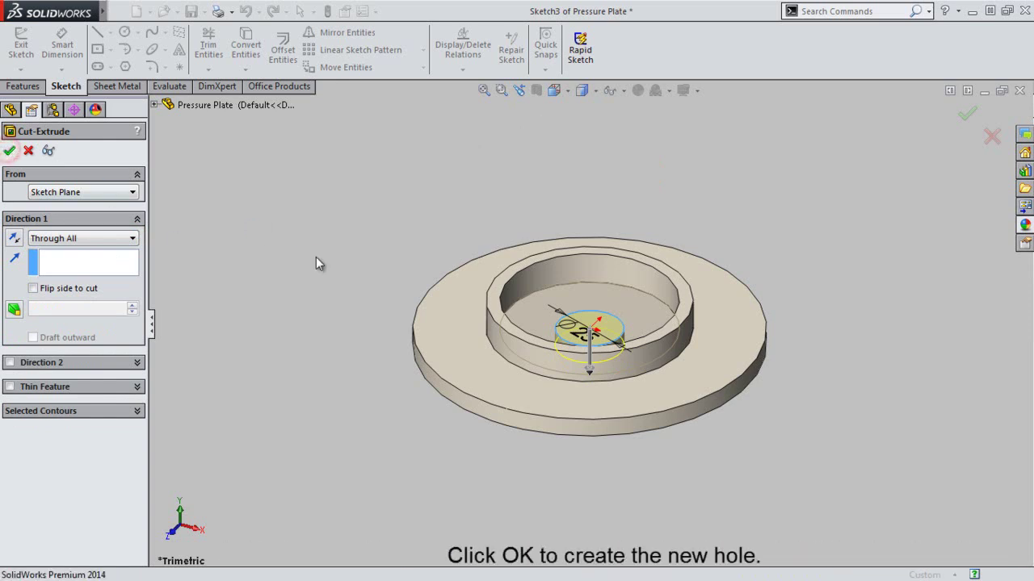
key("Return")
left_click(342, 217)
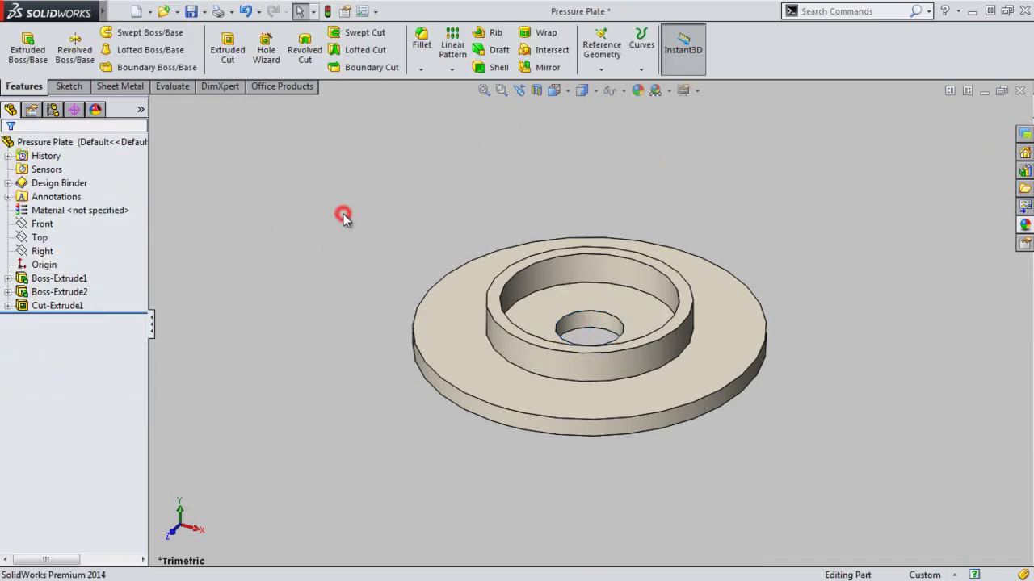
left_click(484, 90)
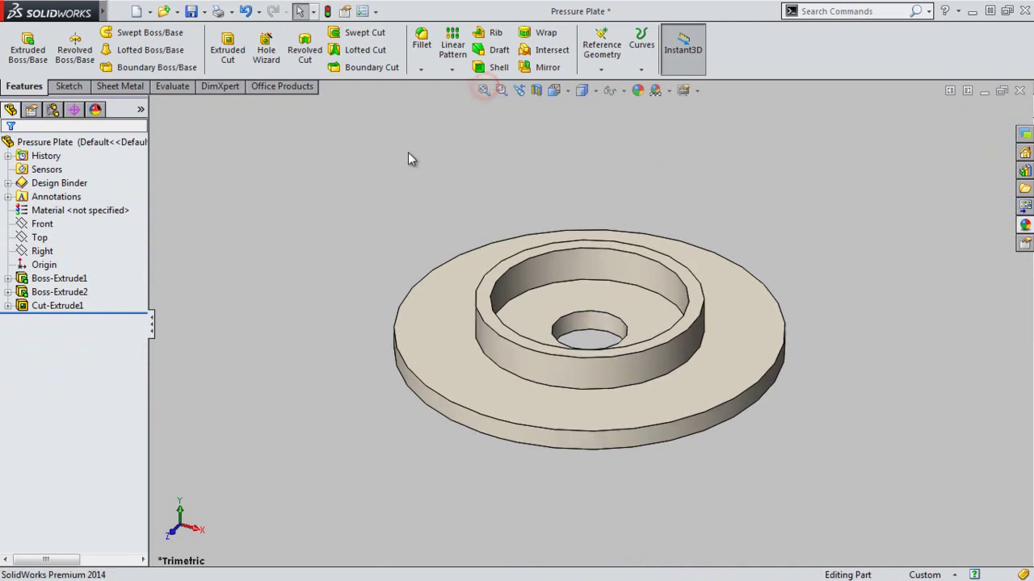
left_click(191, 11)
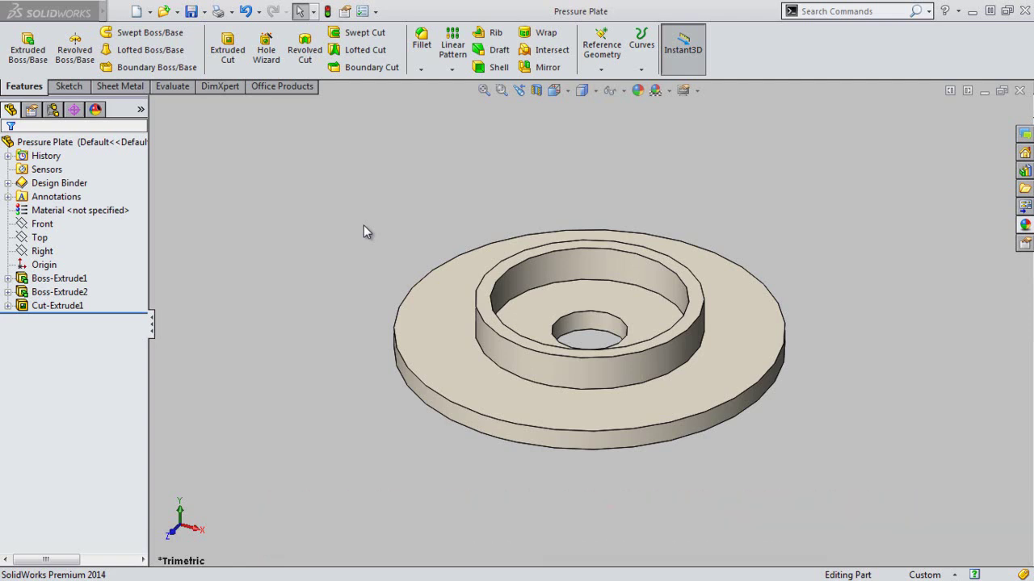
Step: View the plate from the Top so the 25 mm central hole faces the screen
left_click(364, 232)
left_click(569, 92)
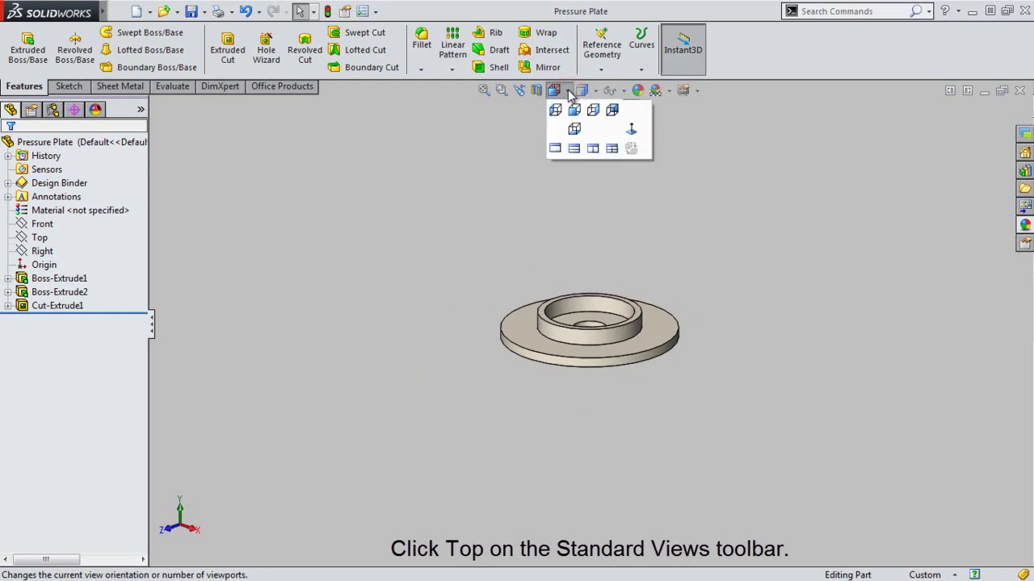
left_click(575, 129)
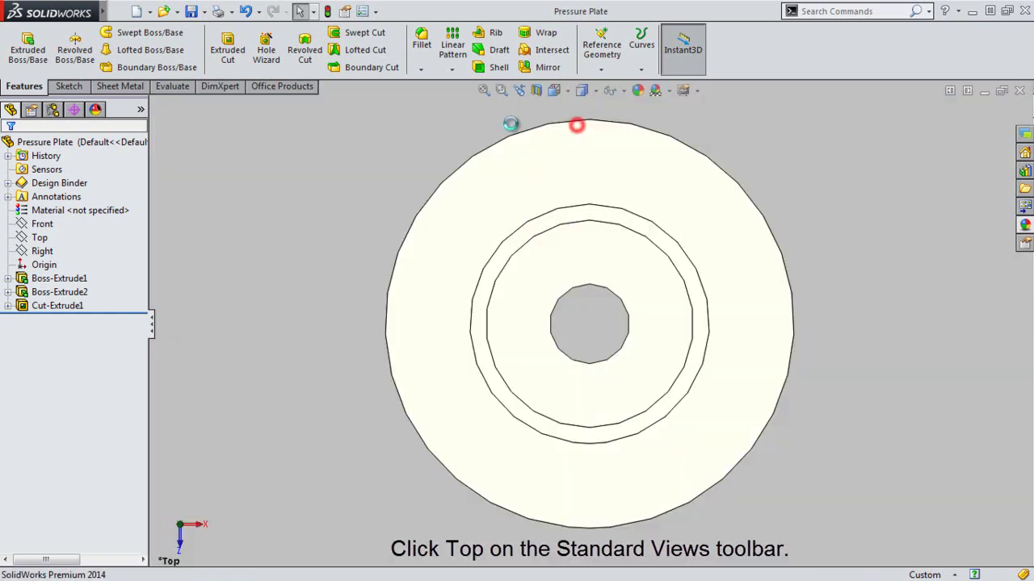
left_click(400, 127)
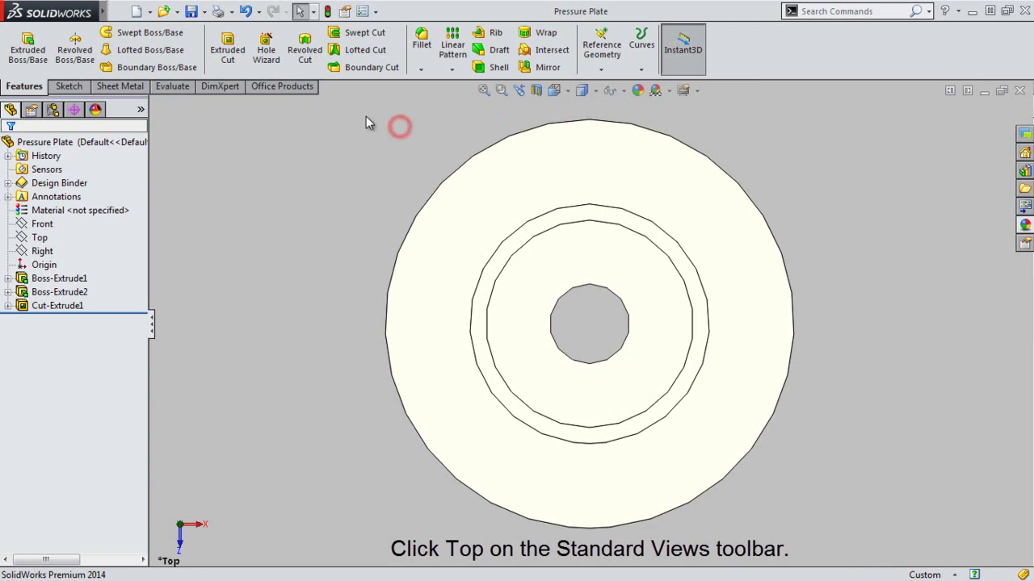
Step: Set up a Hole Wizard countersink: ANSI Metric Flat Head Screw, size M6, Through All
left_click(269, 60)
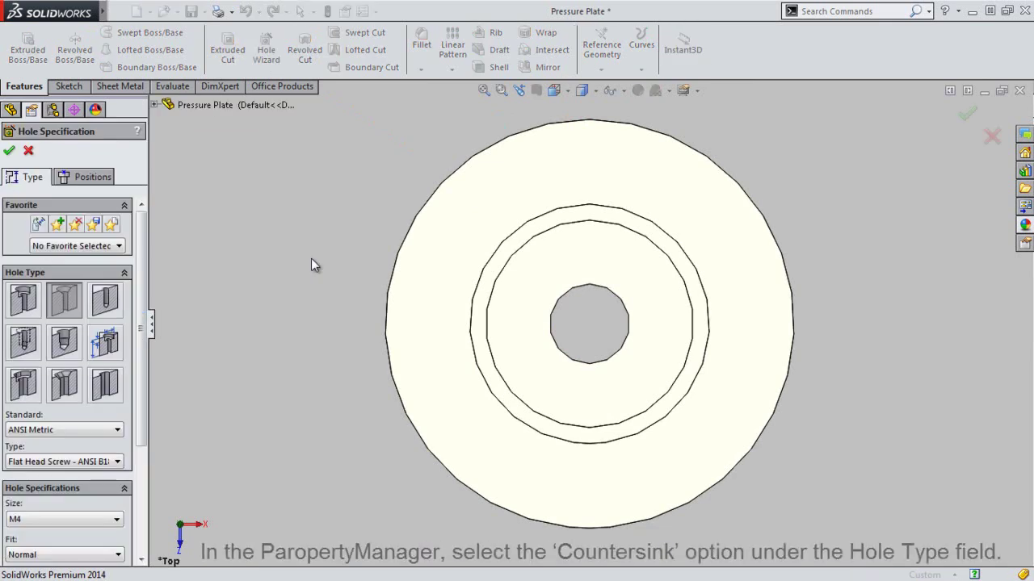
left_click(61, 298)
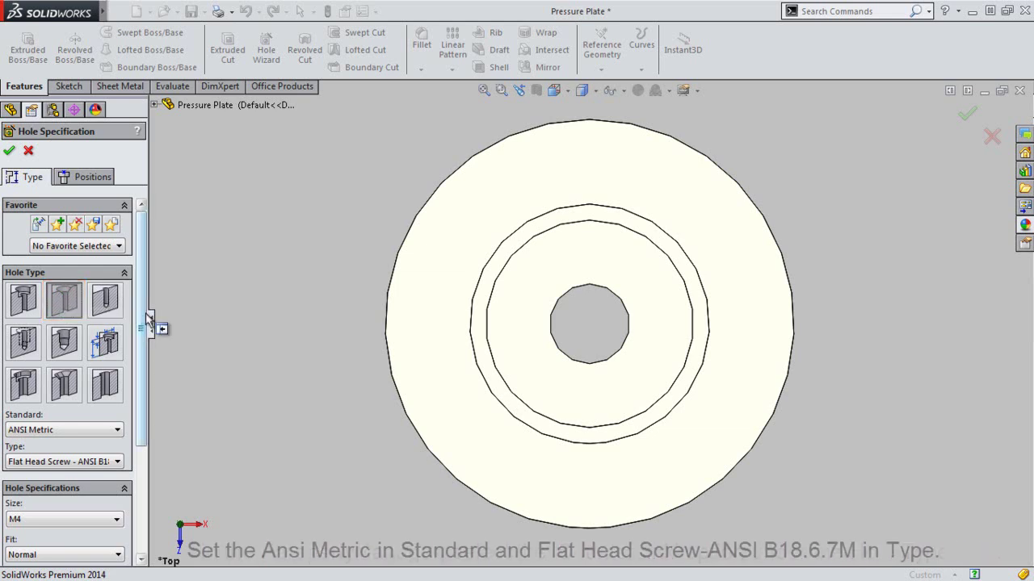
left_click_drag(143, 321, 134, 415)
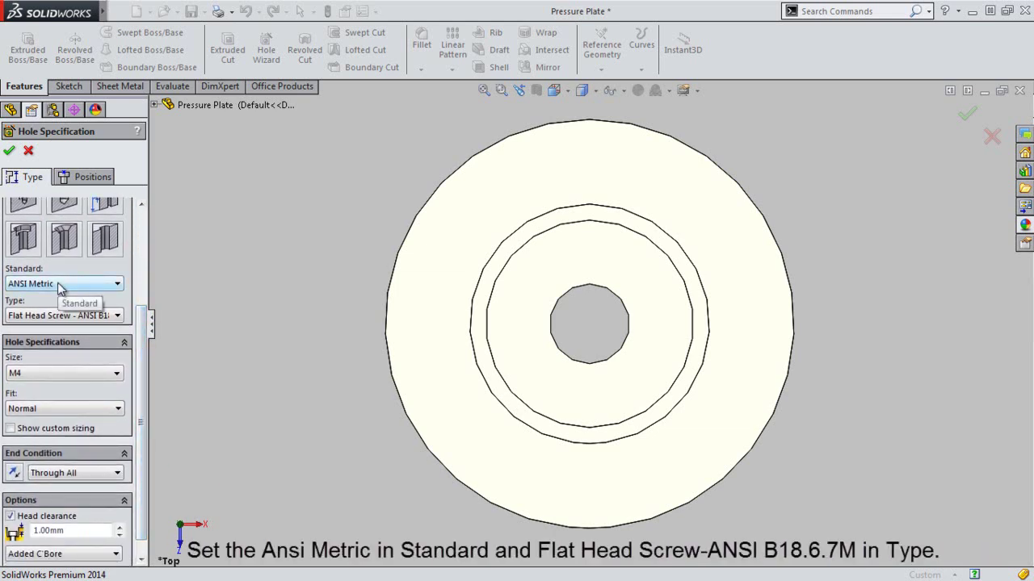
left_click(117, 316)
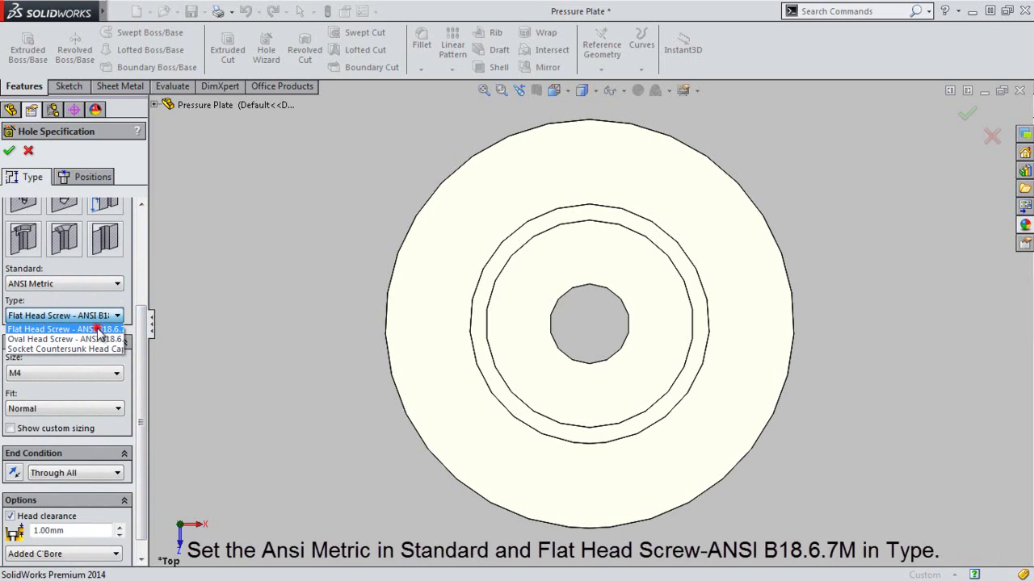
left_click(97, 330)
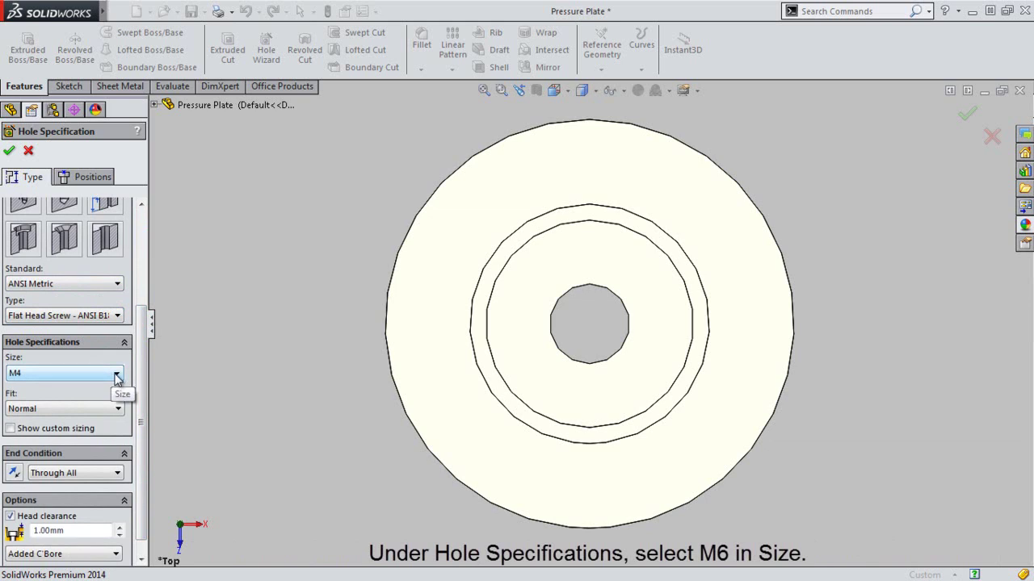
left_click(117, 375)
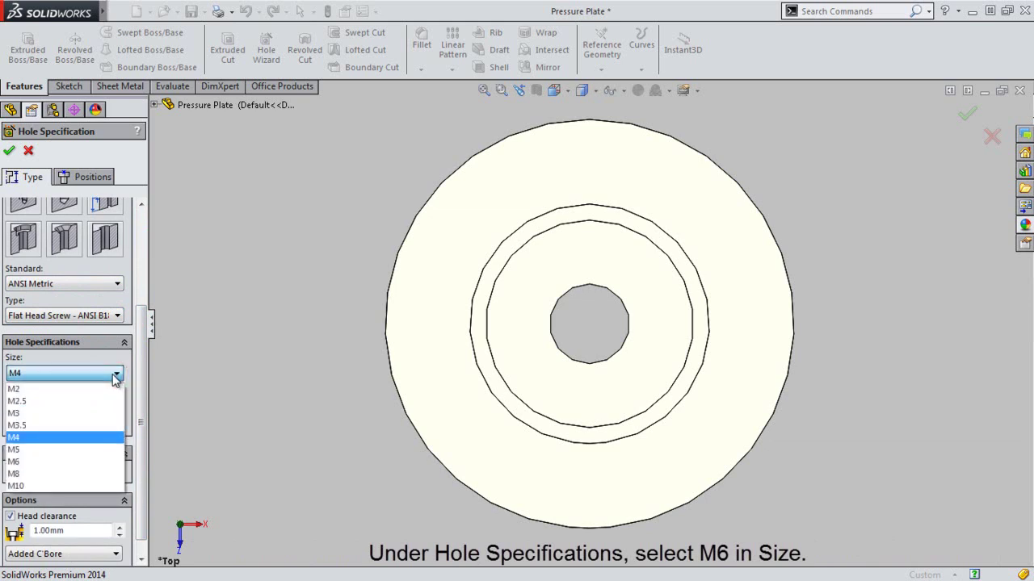
left_click(15, 462)
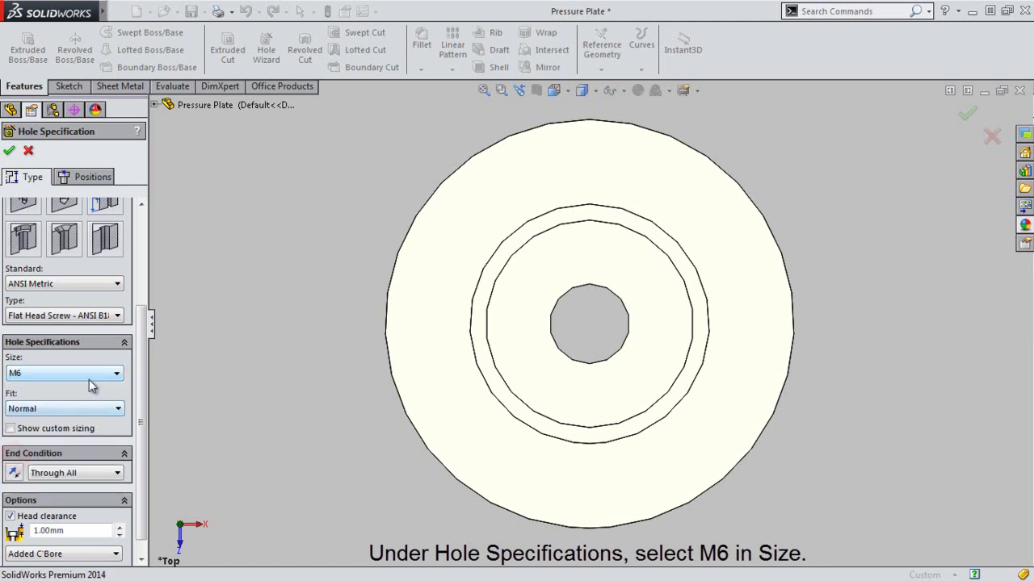
scroll(136, 409, "down", 1)
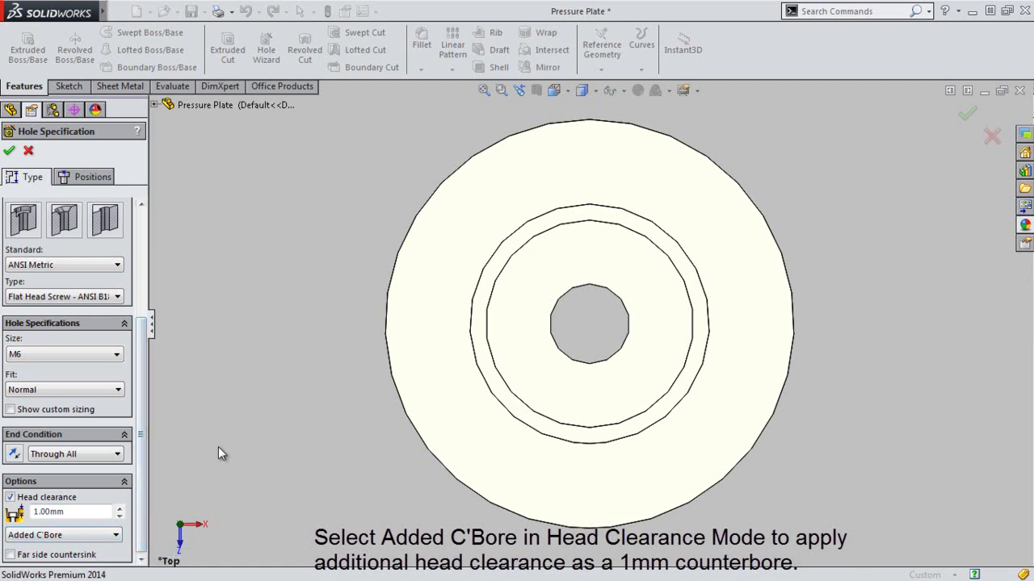
Step: Put hole points on the face inside the ring, above and directly below the centre hole
left_click(90, 178)
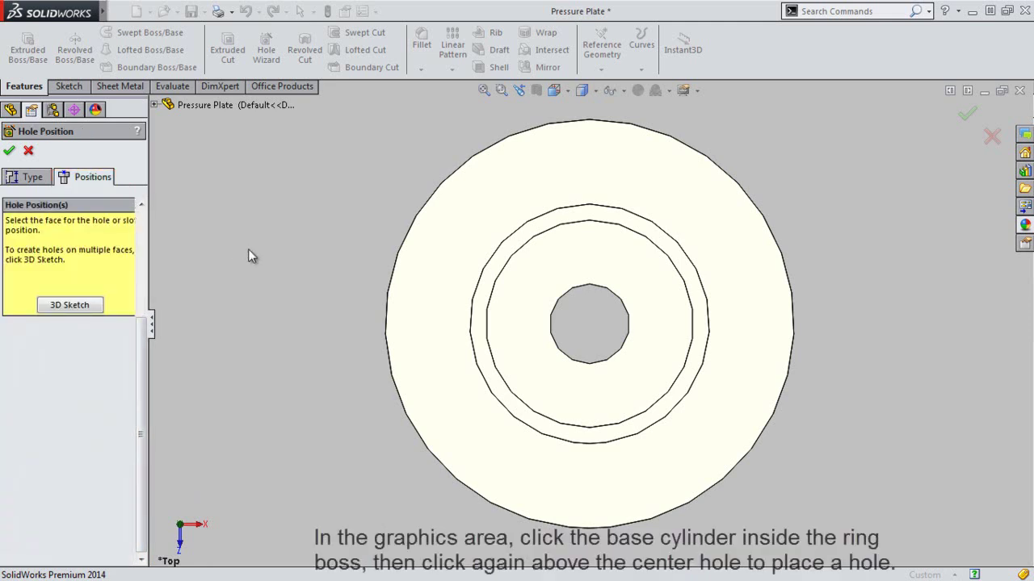
scroll(537, 323, "down", 2)
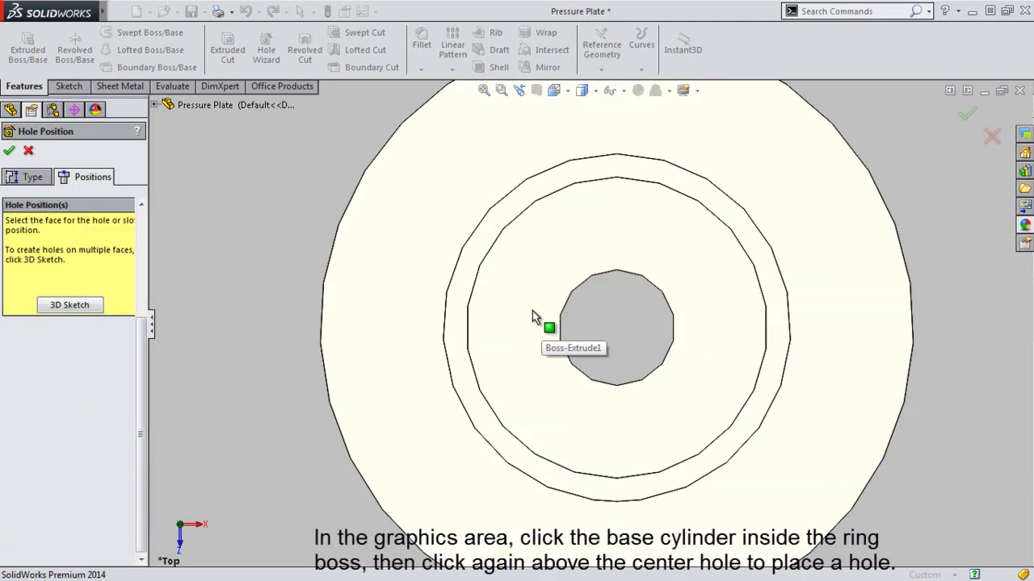
left_click(531, 311)
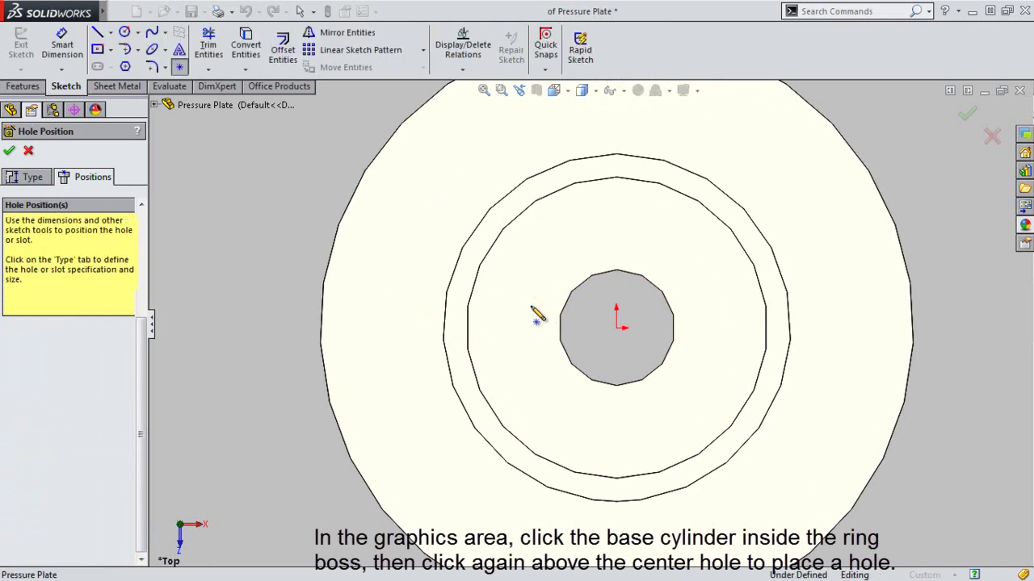
left_click(531, 306)
left_click(565, 252)
scroll(609, 228, "down", 2)
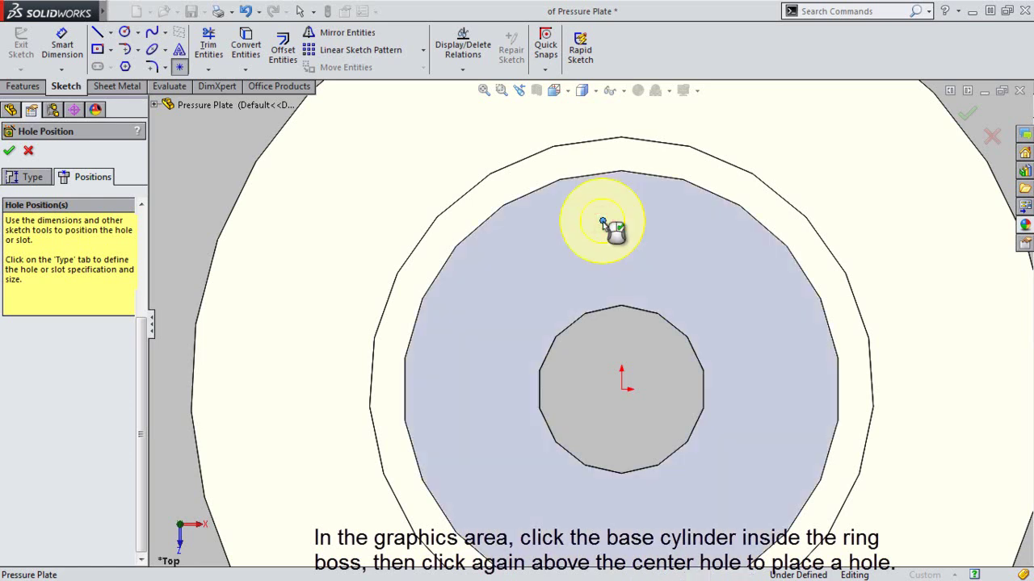
left_click(603, 220)
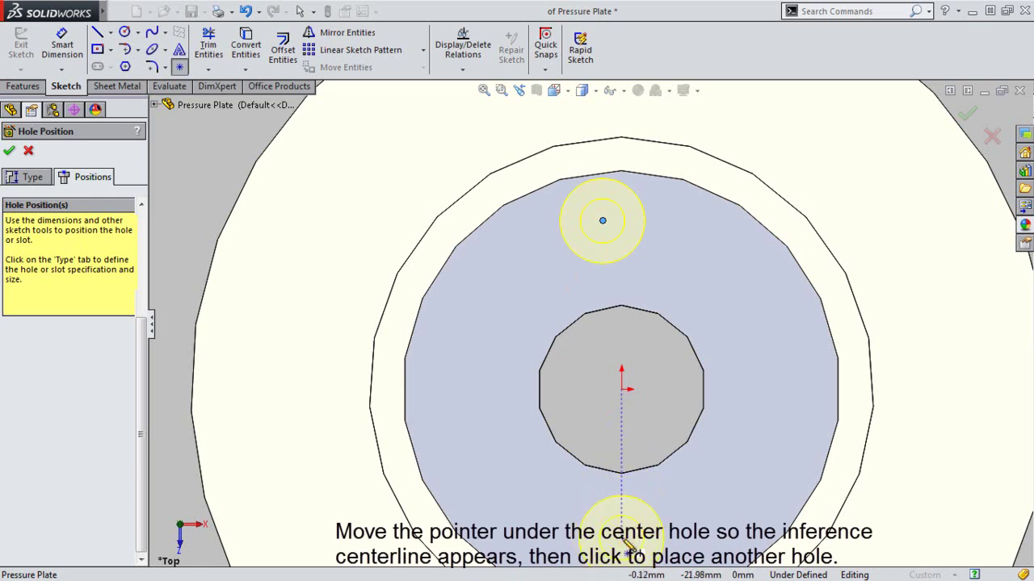
left_click(622, 539)
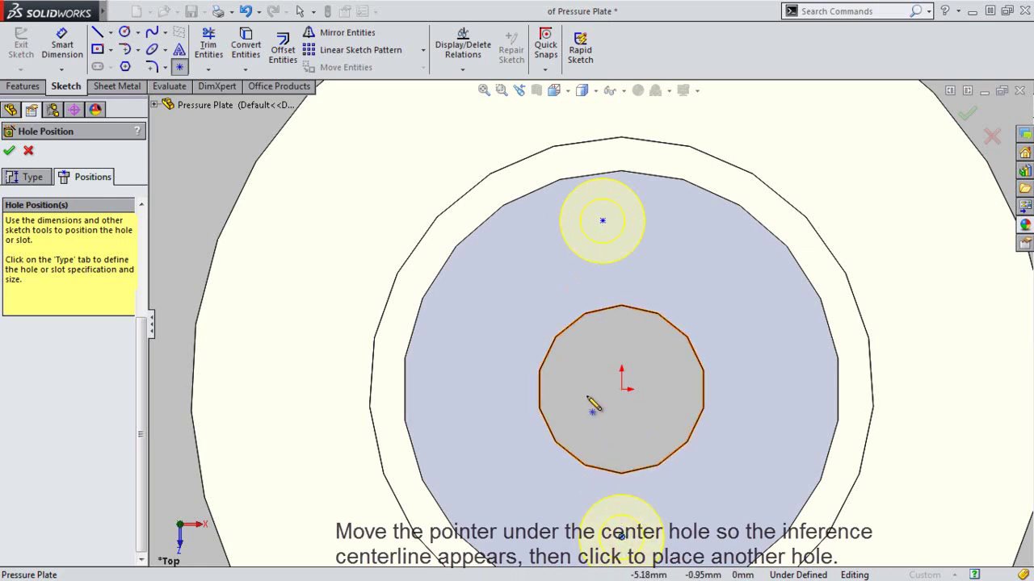
left_click(482, 342)
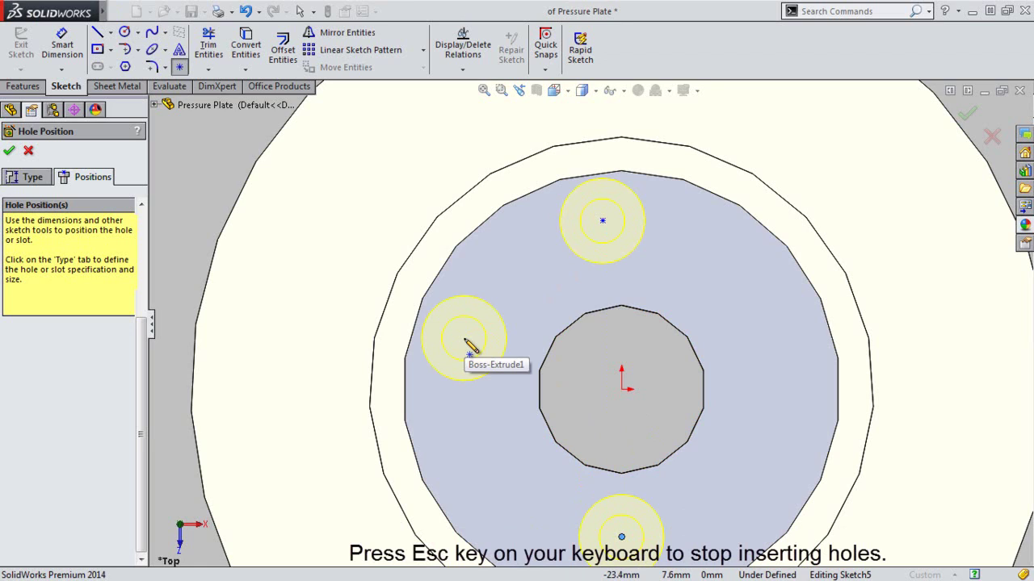
key("Escape")
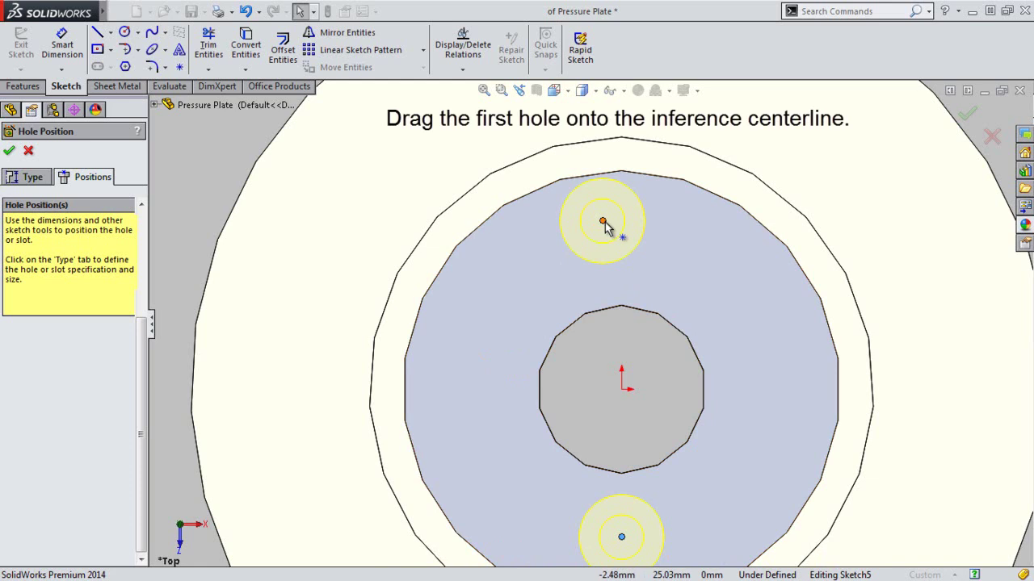
Step: Drag the top hole point onto the vertical line through the origin, at X 0.00
mouse_move(604, 222)
left_mouse_down()
mouse_move(638, 232)
mouse_move(622, 224)
left_mouse_up()
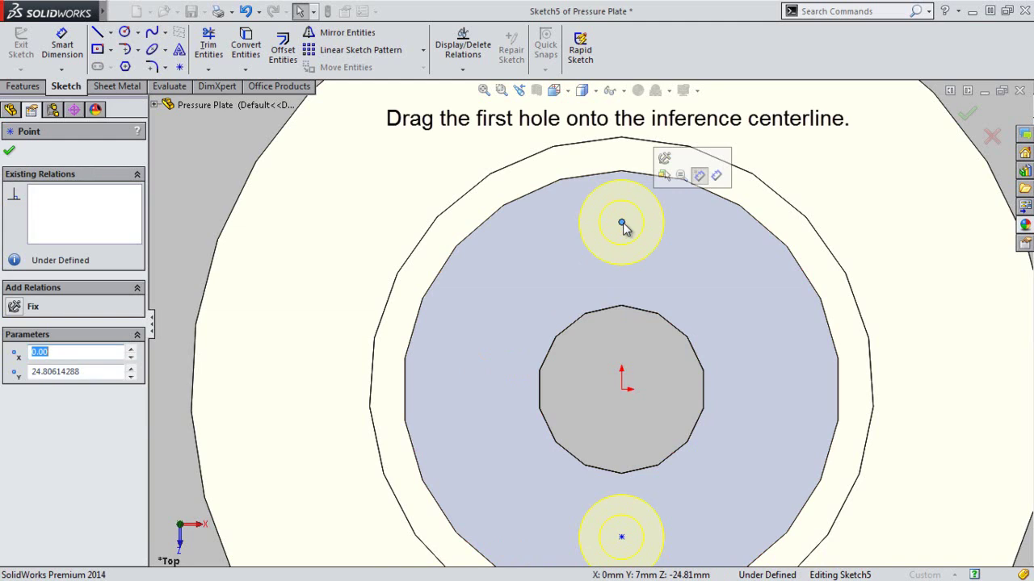
left_click(10, 154)
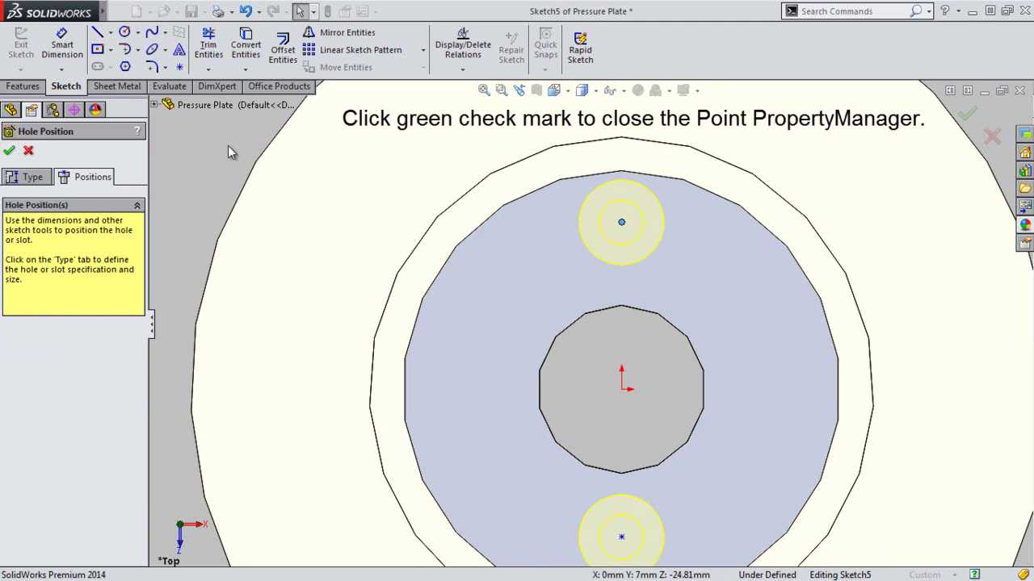
Step: Change the countersunk hole size from M6 to M4
left_click(29, 177)
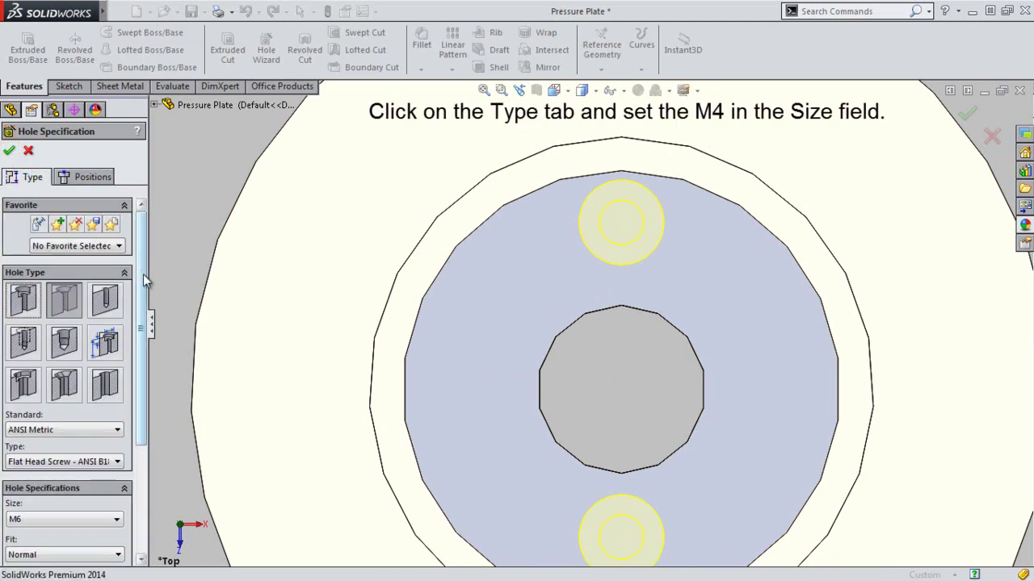
left_click_drag(143, 274, 143, 380)
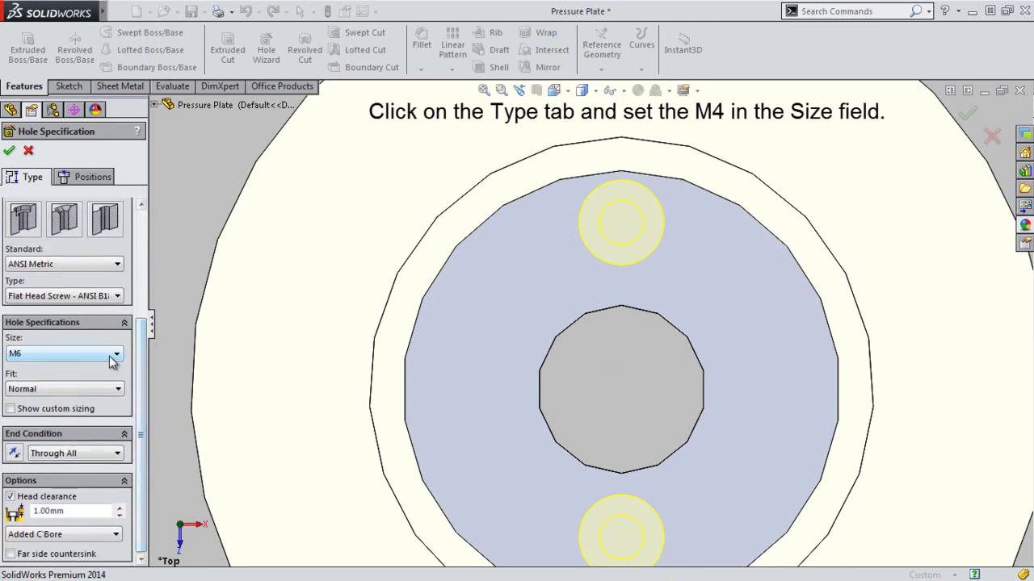
left_click(112, 357)
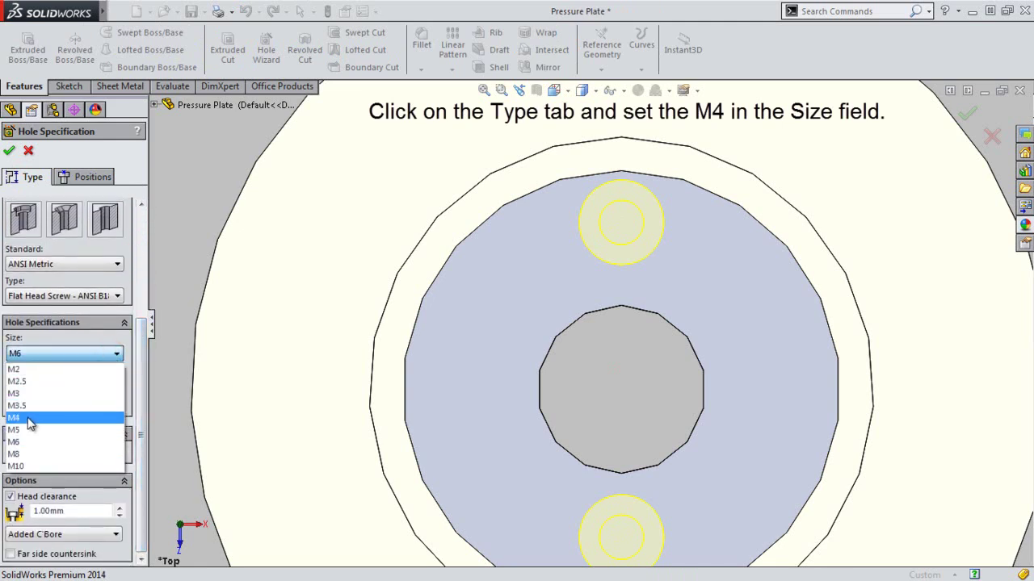
left_click(30, 418)
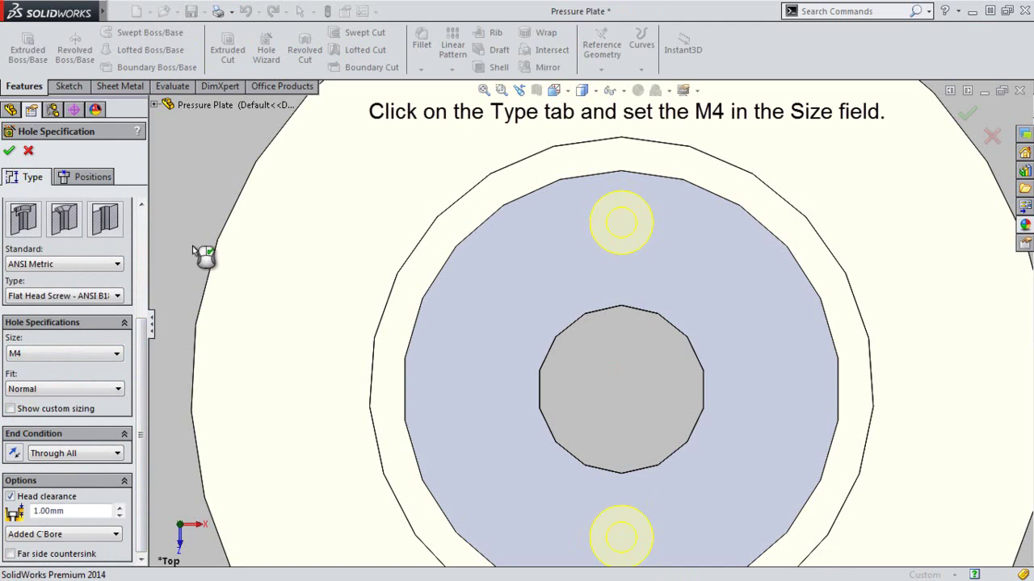
left_click(126, 174)
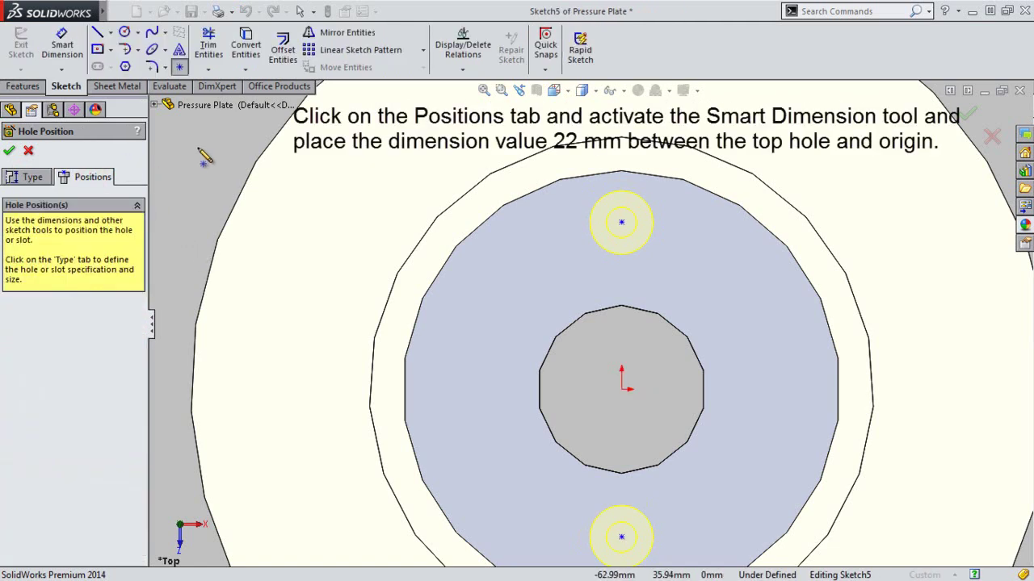
Step: Dimension the top hole point 22 mm from the origin
left_click(63, 50)
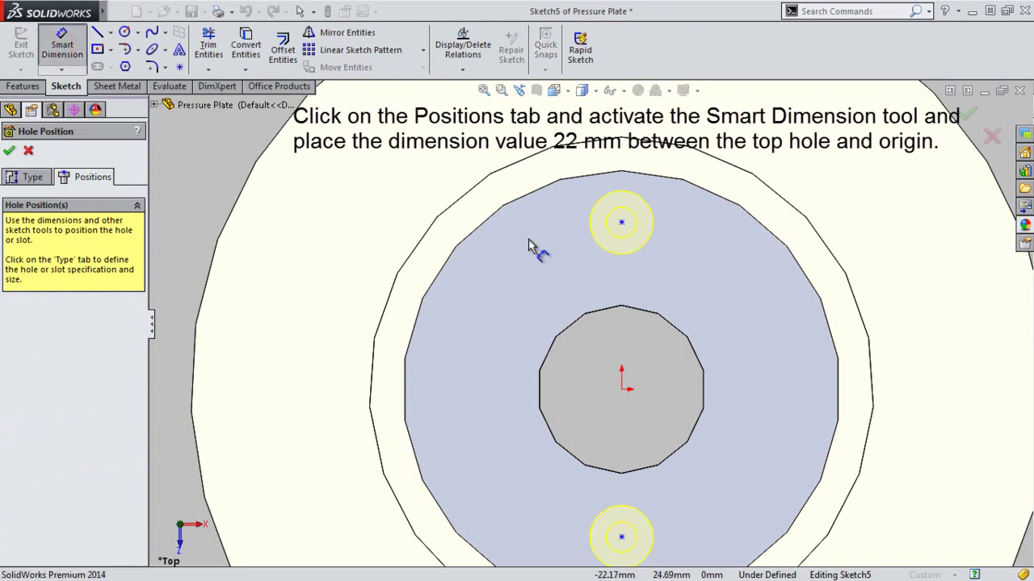
left_click(621, 222)
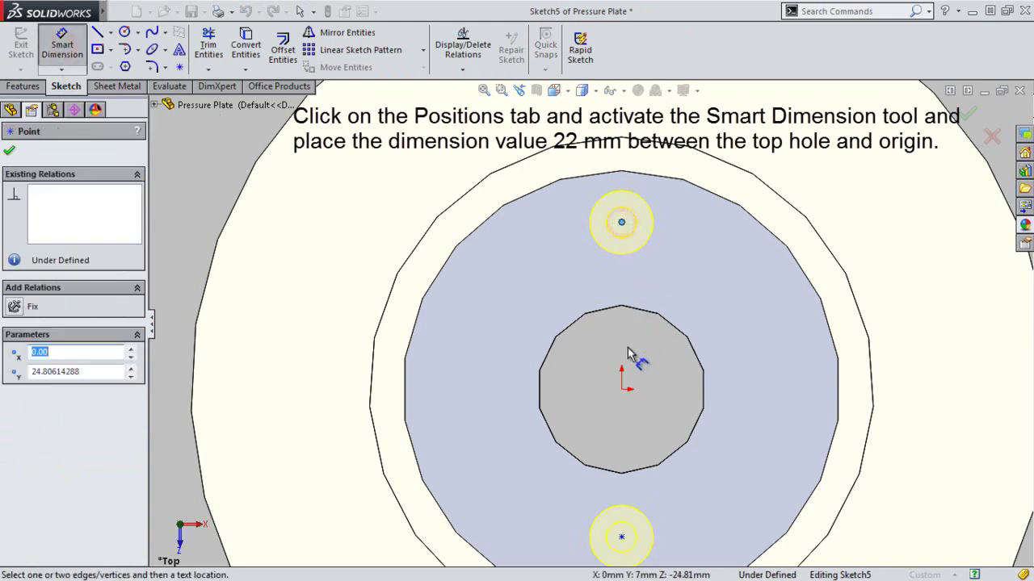
left_click(622, 389)
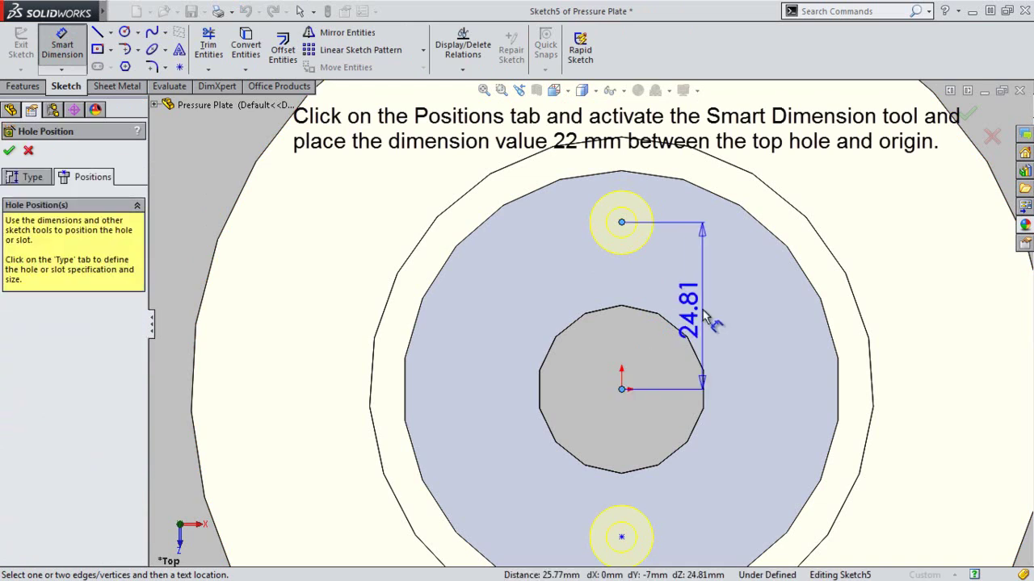
left_click(701, 319)
type("22")
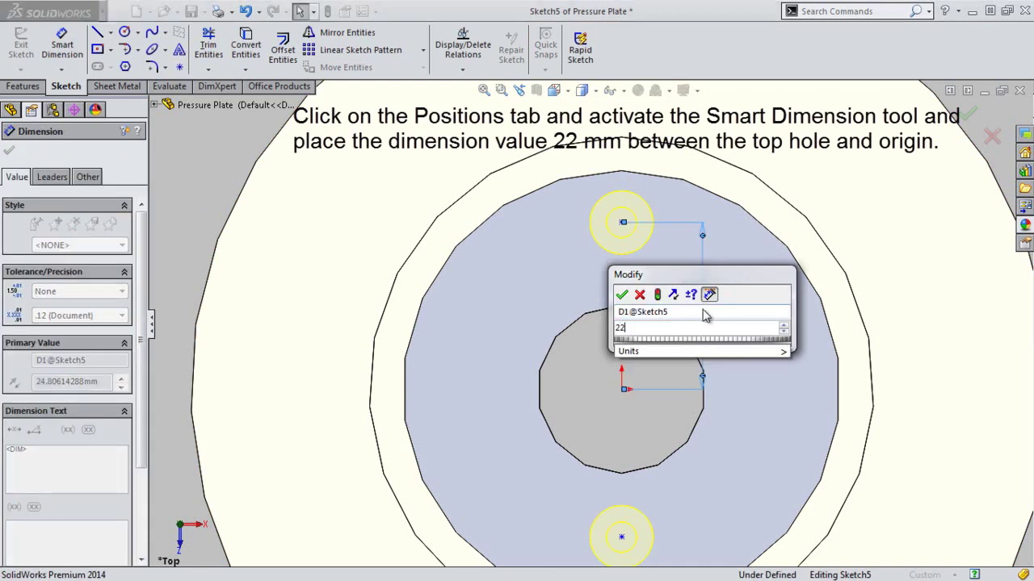
left_click(621, 296)
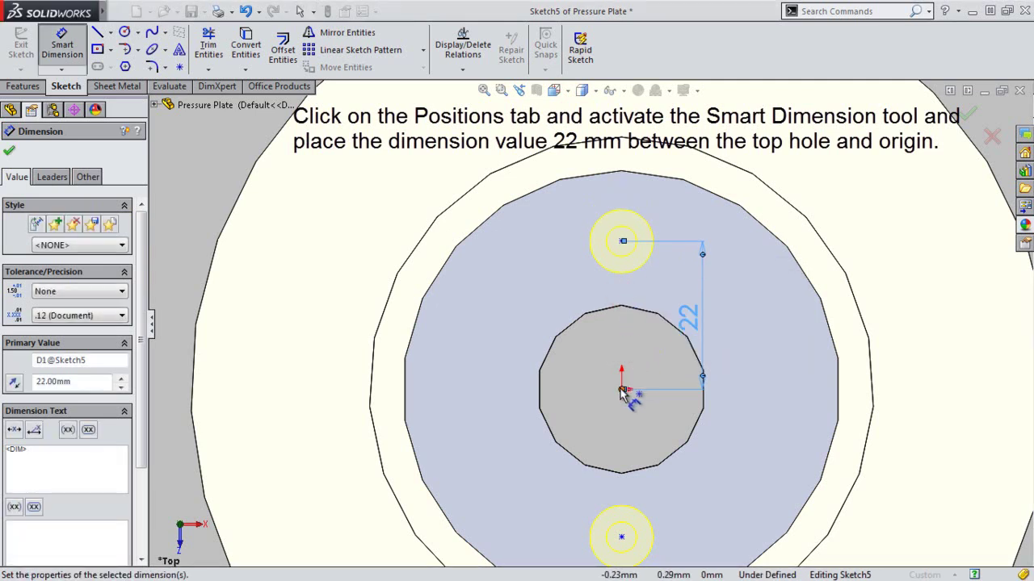
key("Escape")
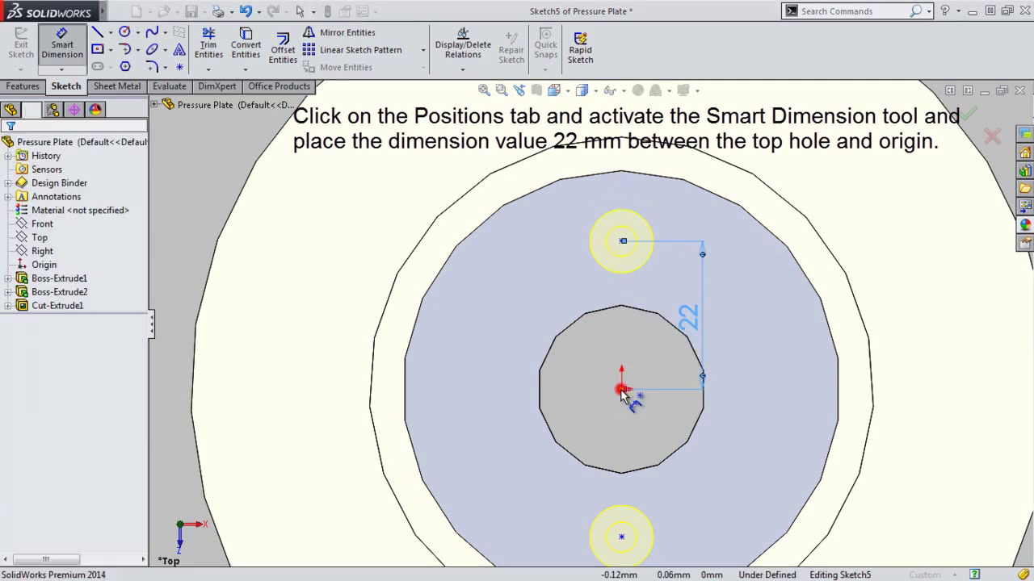
Step: Dimension the bottom hole point 22 mm below the origin
left_click(622, 536)
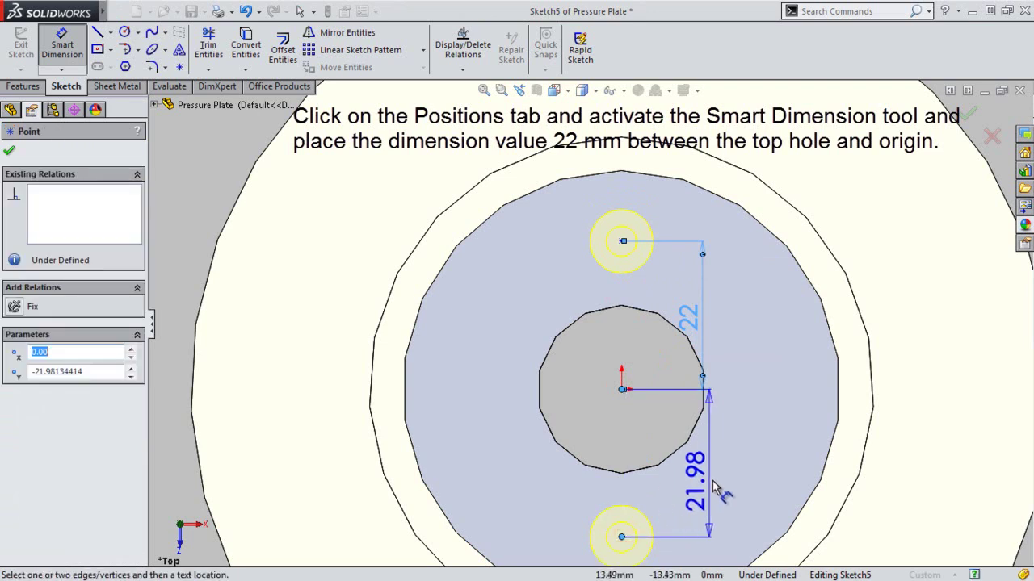
left_click(716, 472)
type("22")
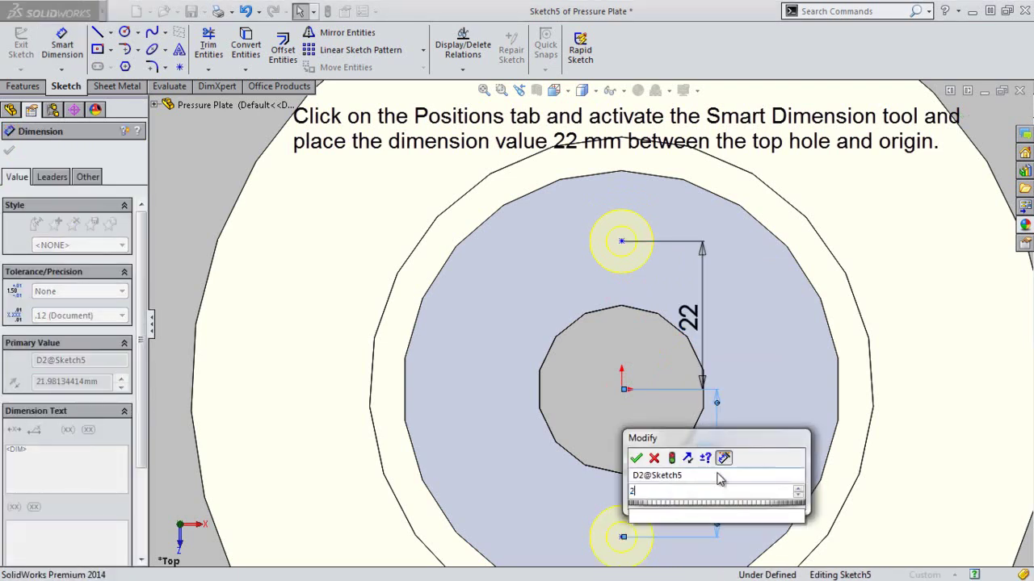
key("Return")
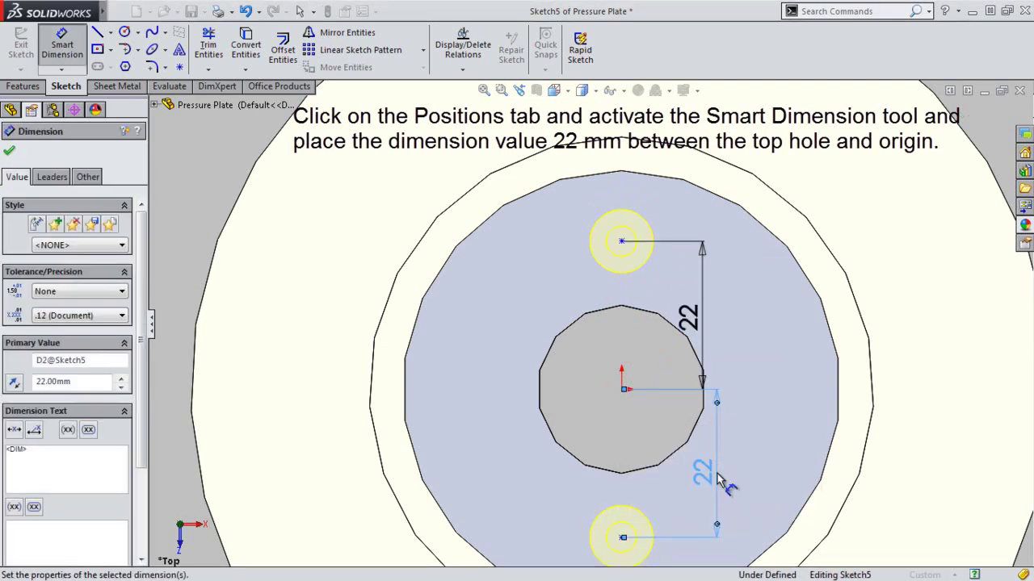
left_click(10, 151)
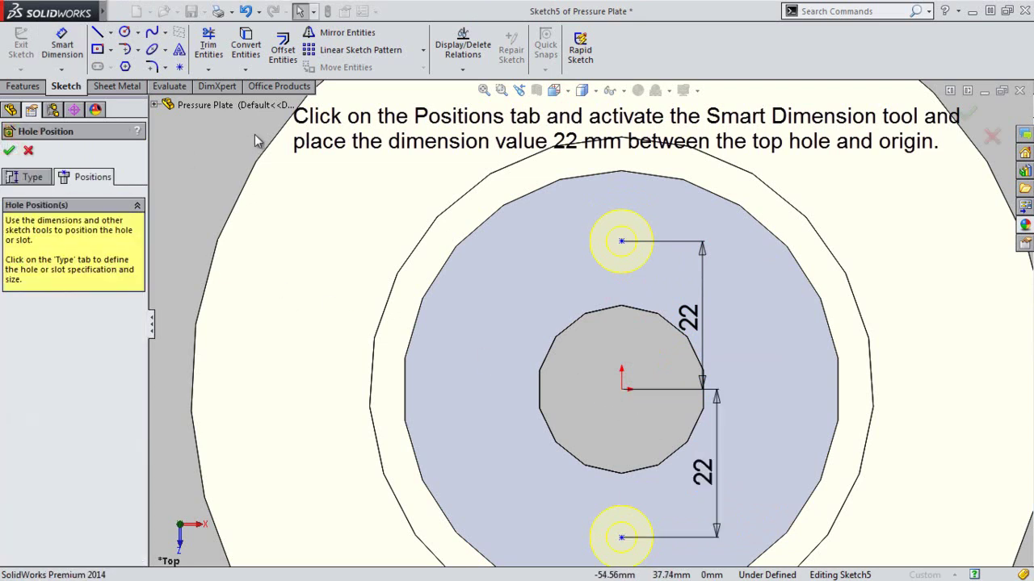
Step: Confirm the two M4 countersunk holes and fit the whole plate in view
left_click(10, 151)
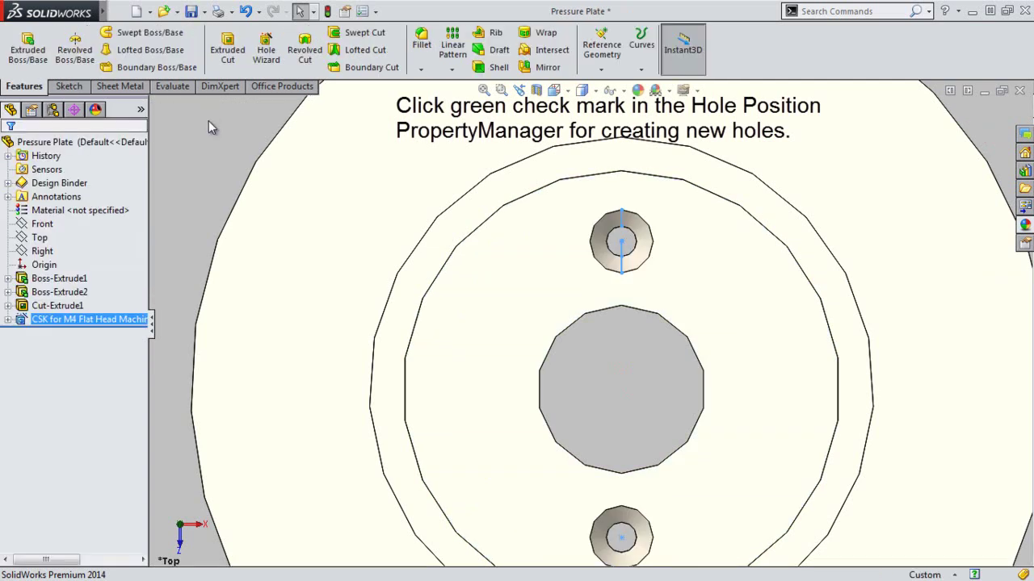
left_click(208, 121)
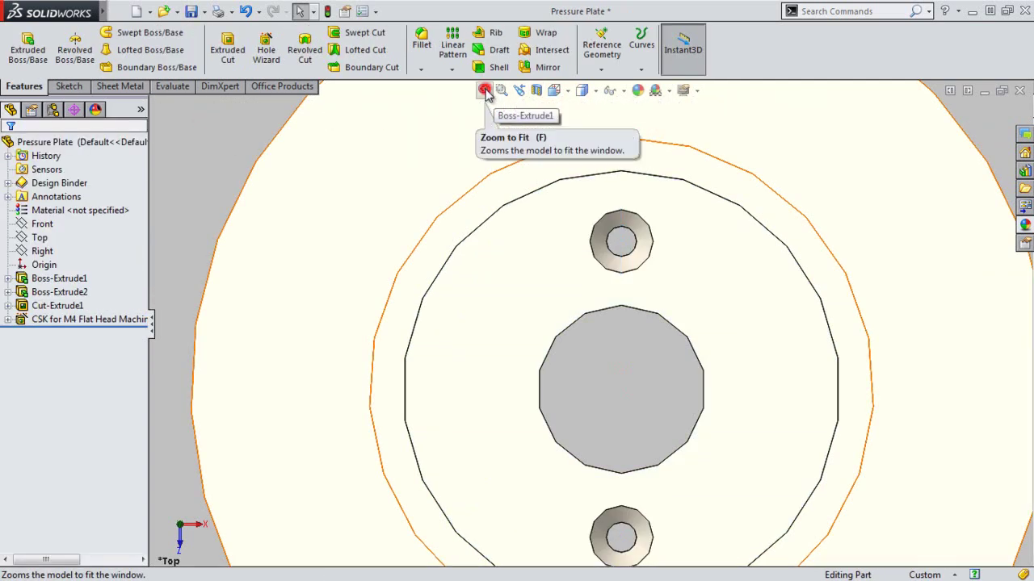
left_click(484, 90)
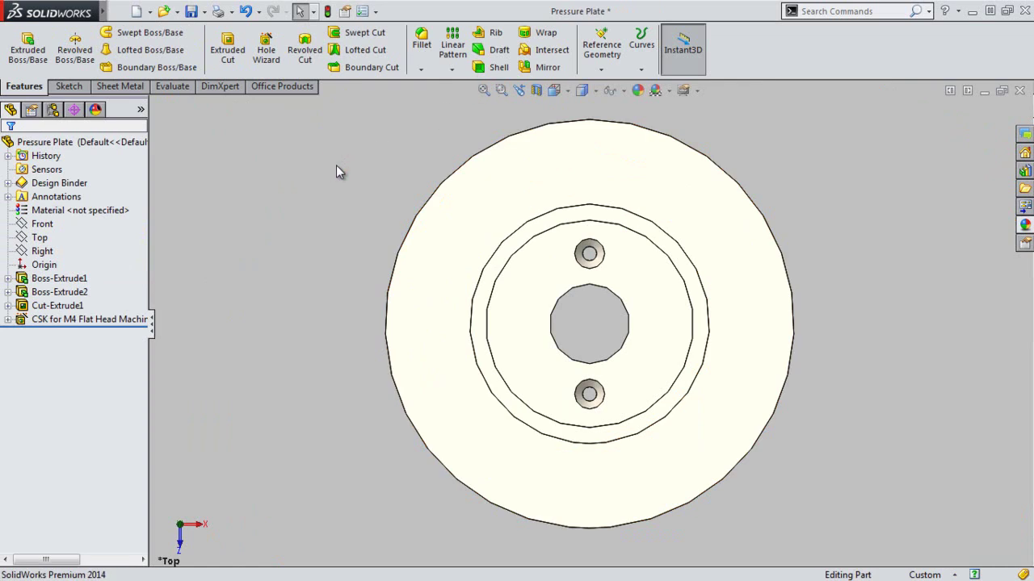
Step: Delete the CSK for M4 Flat Head Machine Screw1 hole feature and save the part
left_click(346, 206)
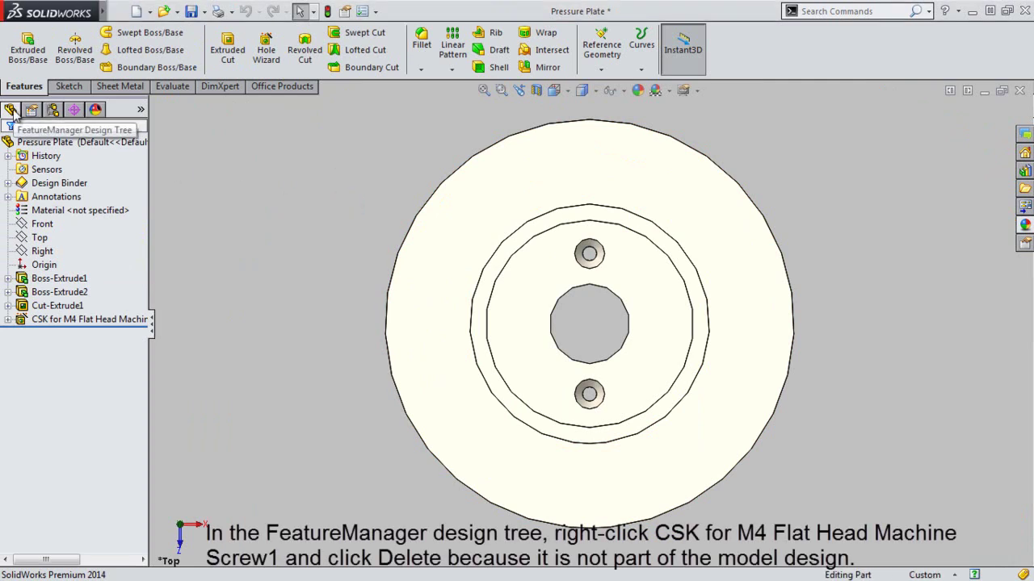
left_click(35, 143)
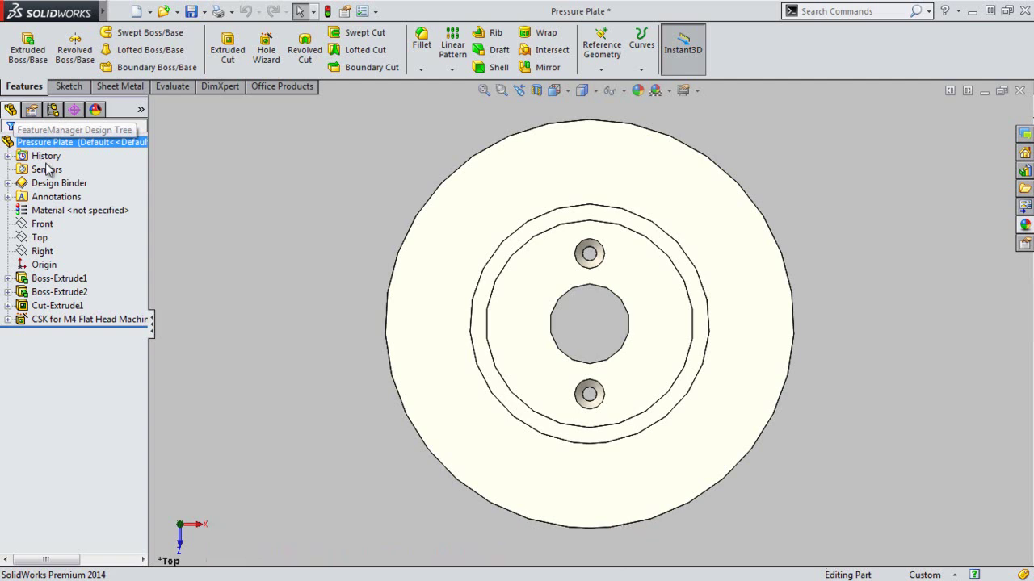
left_click(65, 321)
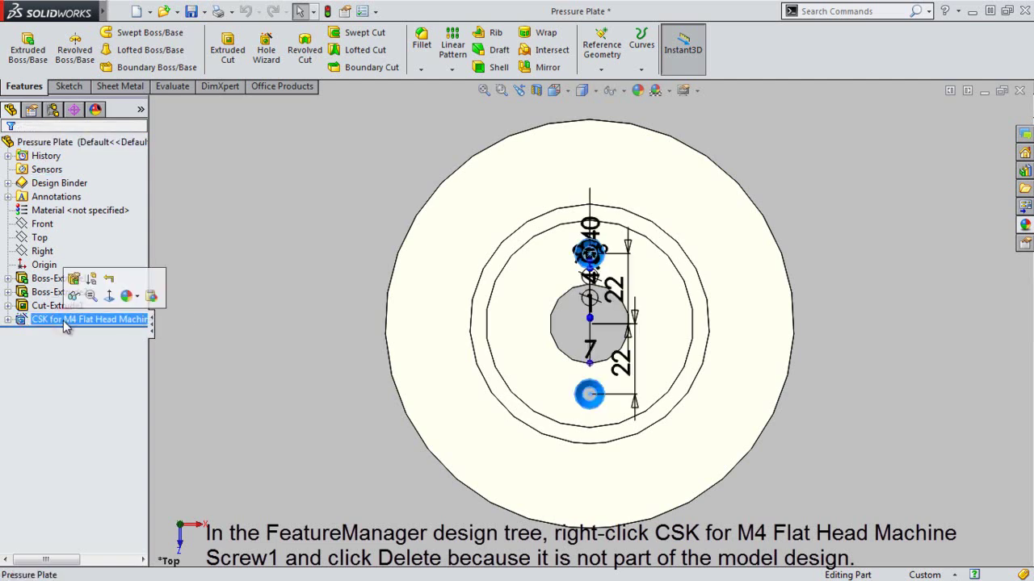
right_click(66, 323)
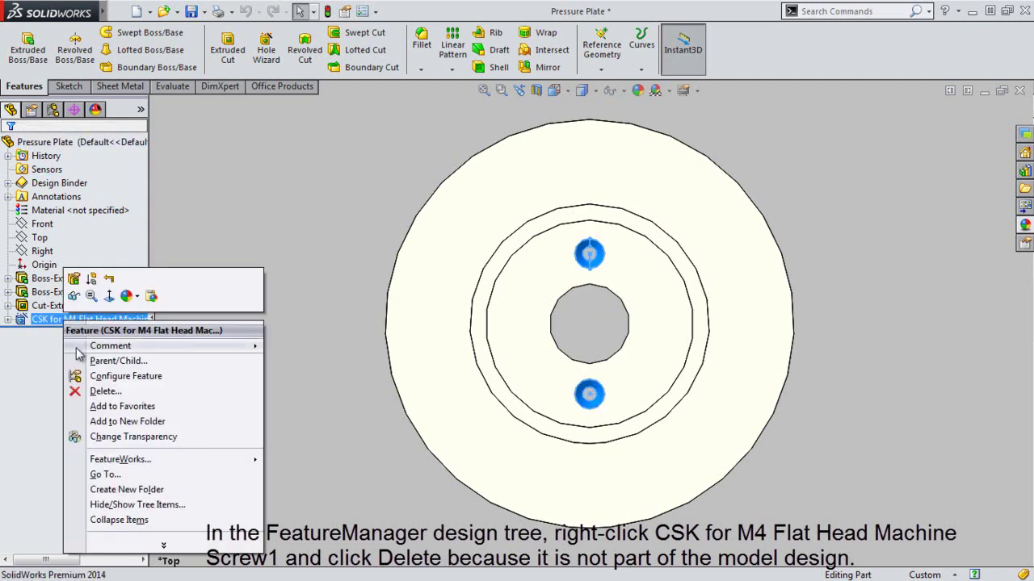
left_click(97, 392)
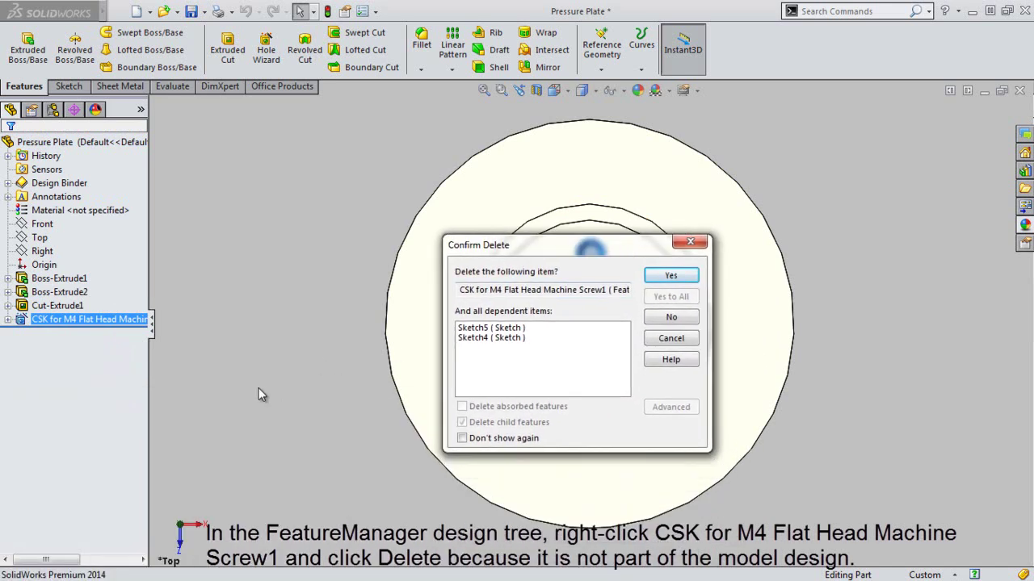
left_click(257, 395)
left_click(669, 277)
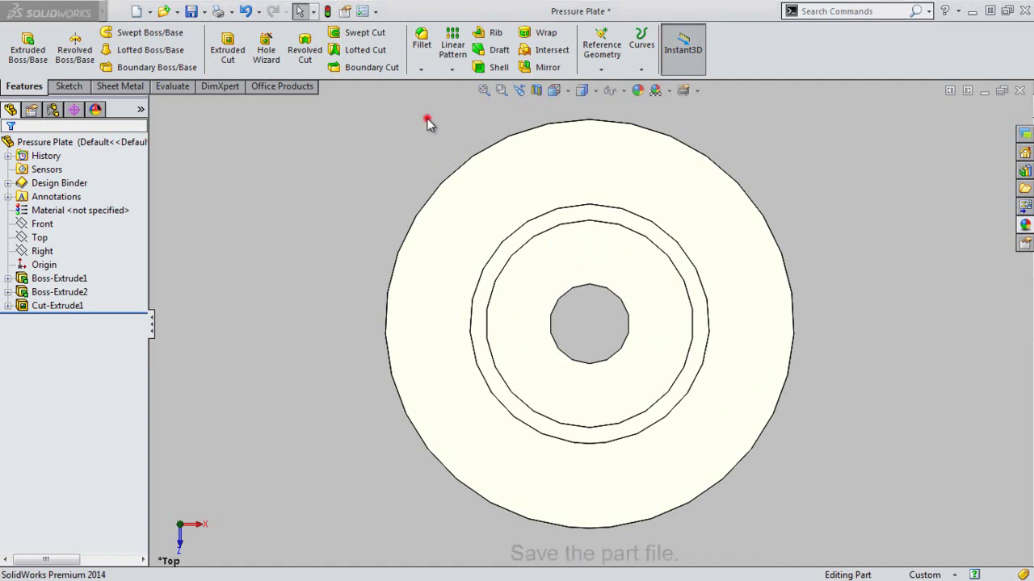
left_click(191, 12)
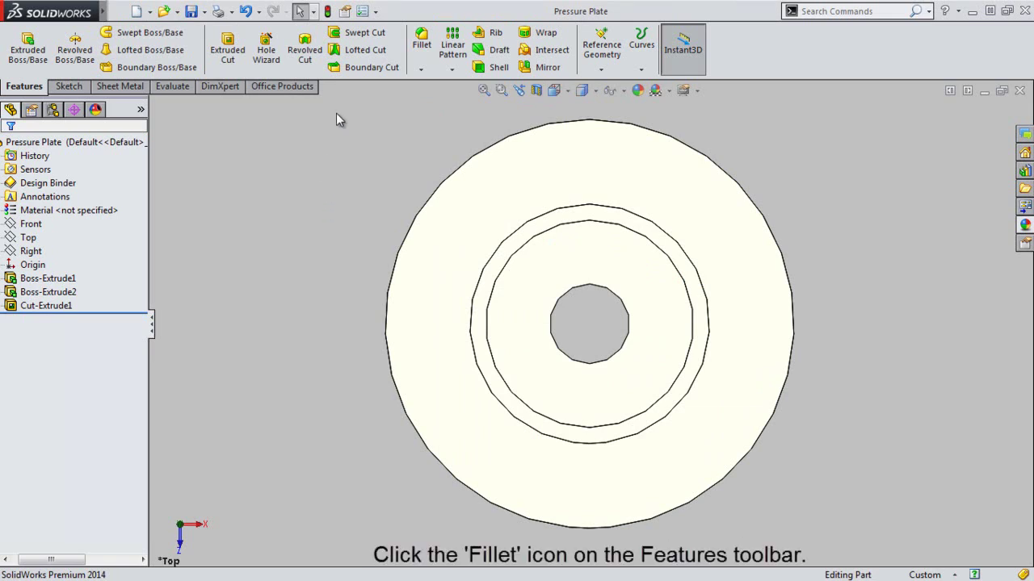
Step: In trimetric view, fillet the base's outer face and ring boss top face at 2 mm
left_click(422, 42)
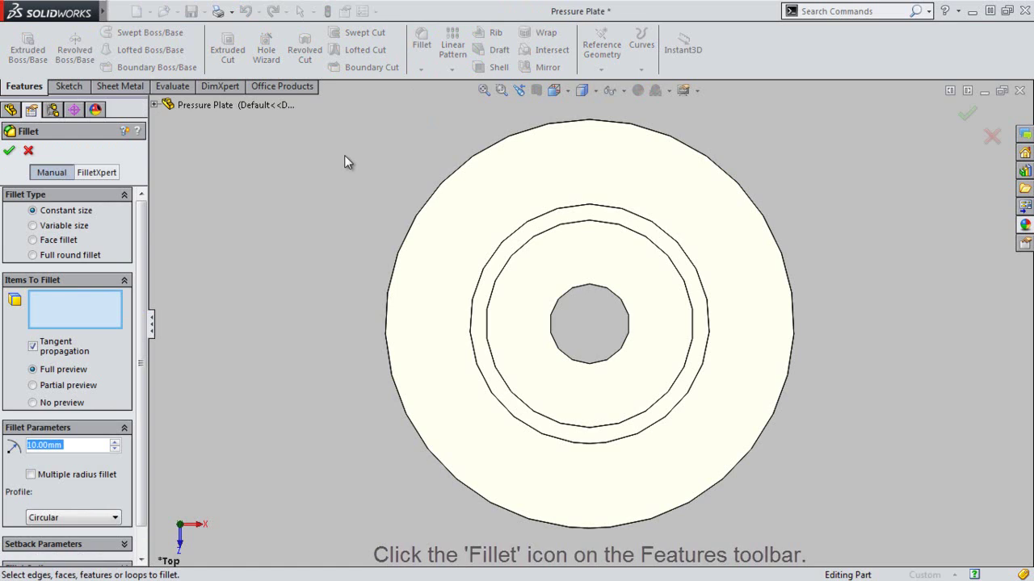
left_click(566, 94)
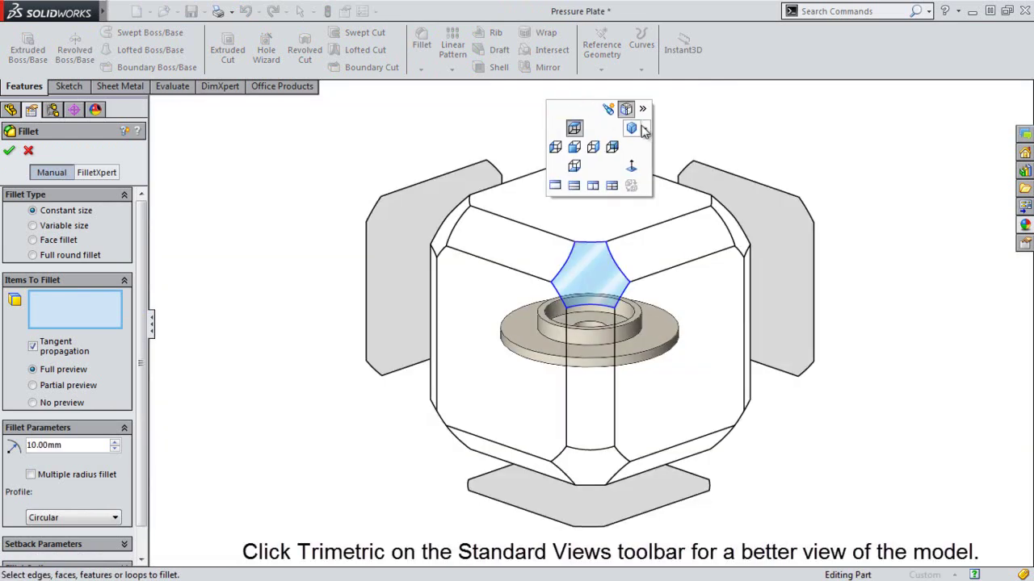
left_click(644, 129)
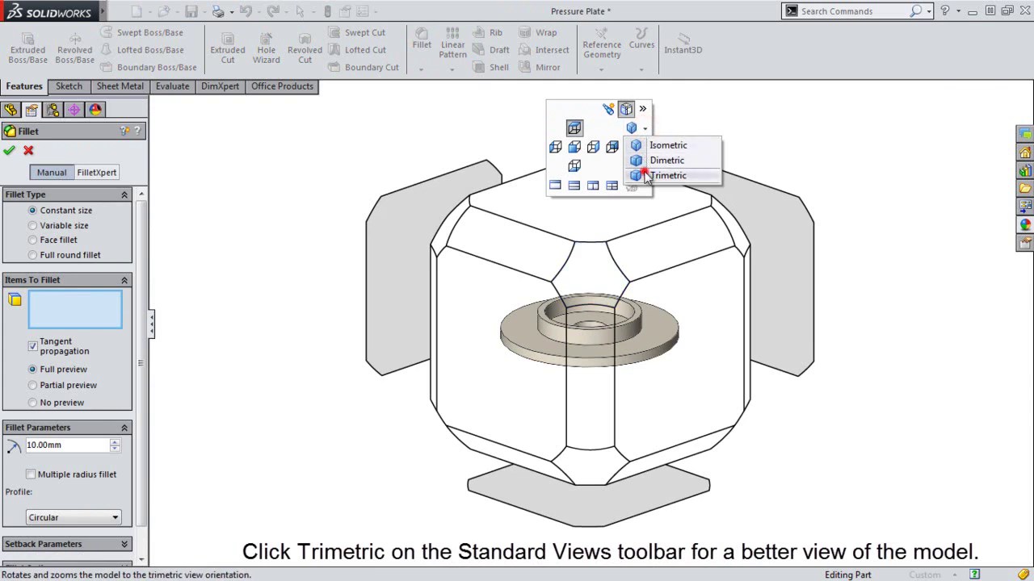
left_click(646, 175)
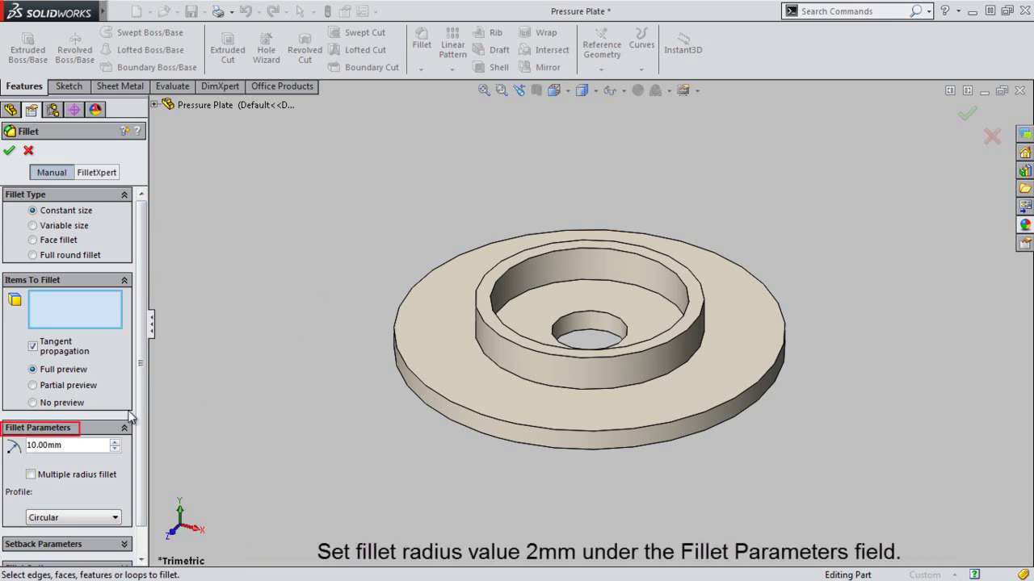
left_click(31, 447)
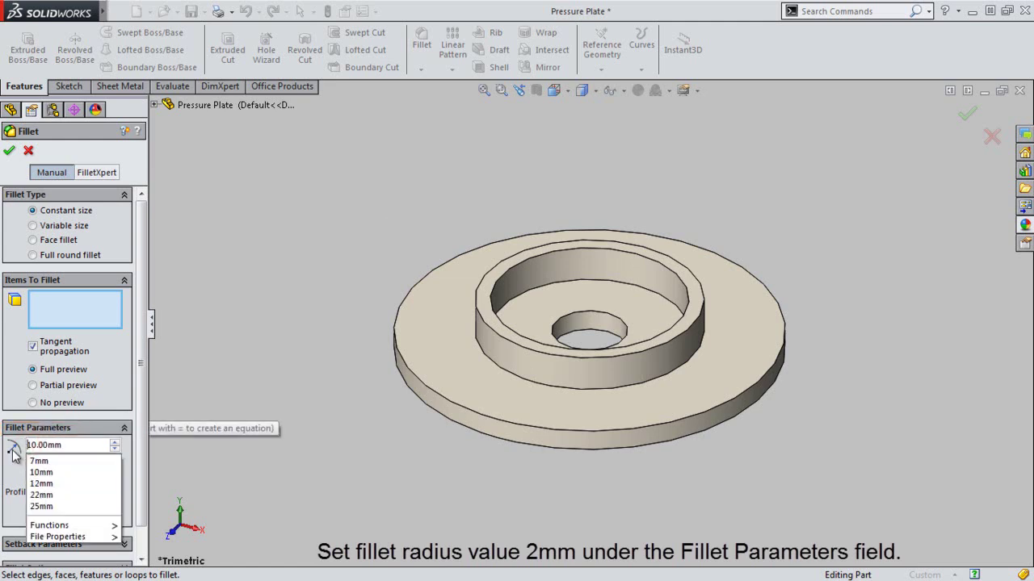
key("Delete")
key("Delete")
key("Delete")
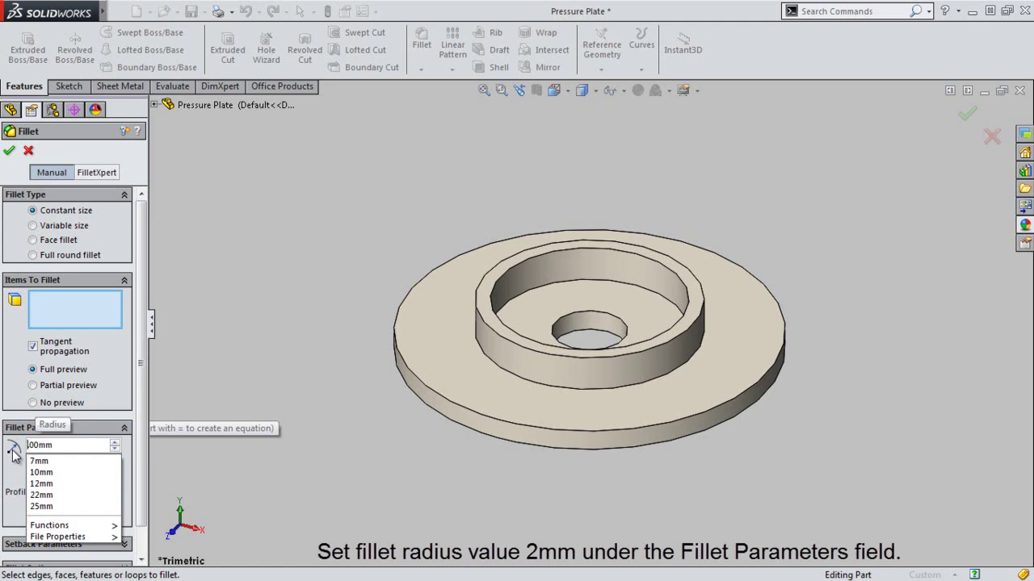
type("2")
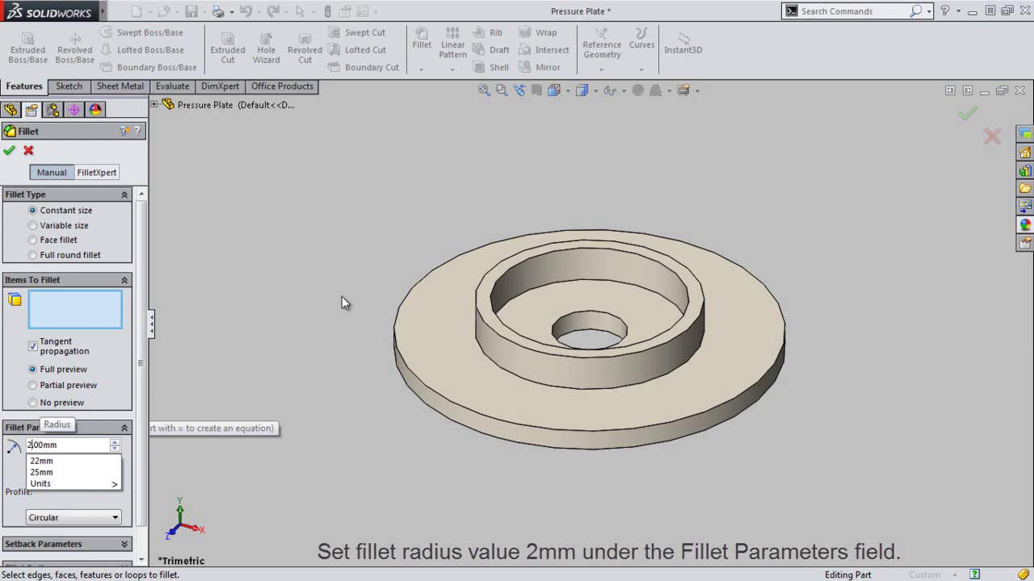
left_click(313, 319)
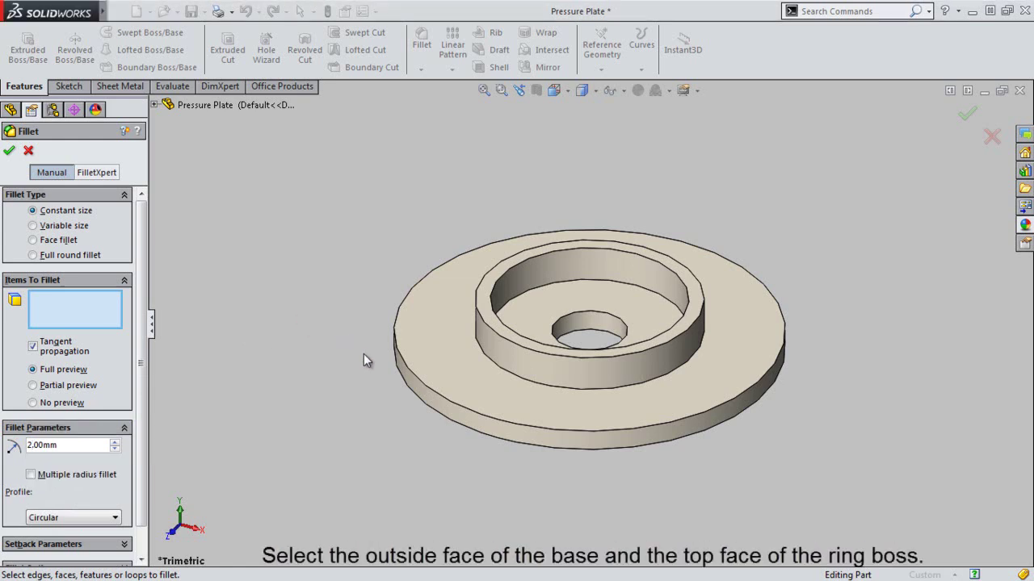
left_click(414, 386)
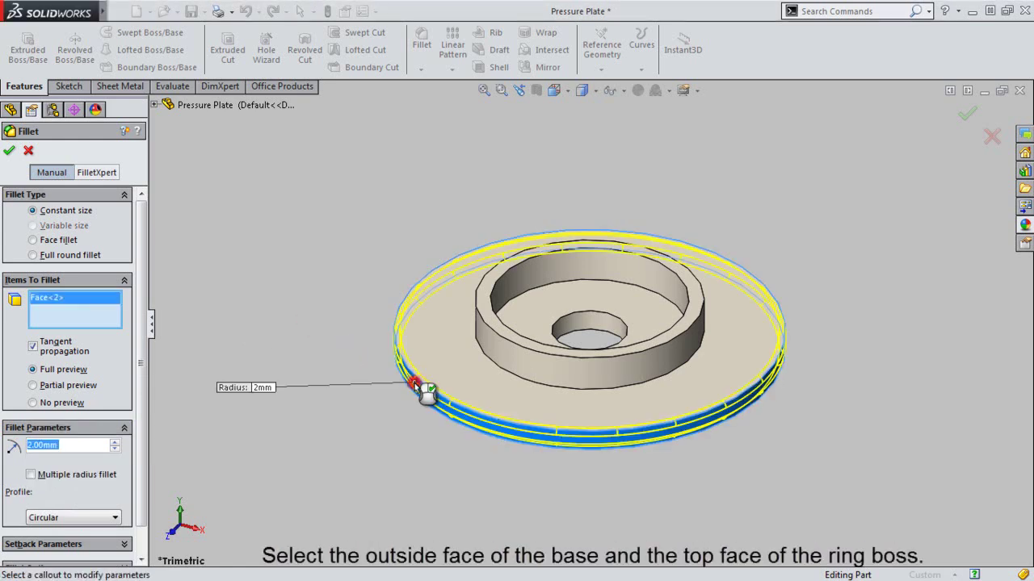
left_click(485, 299)
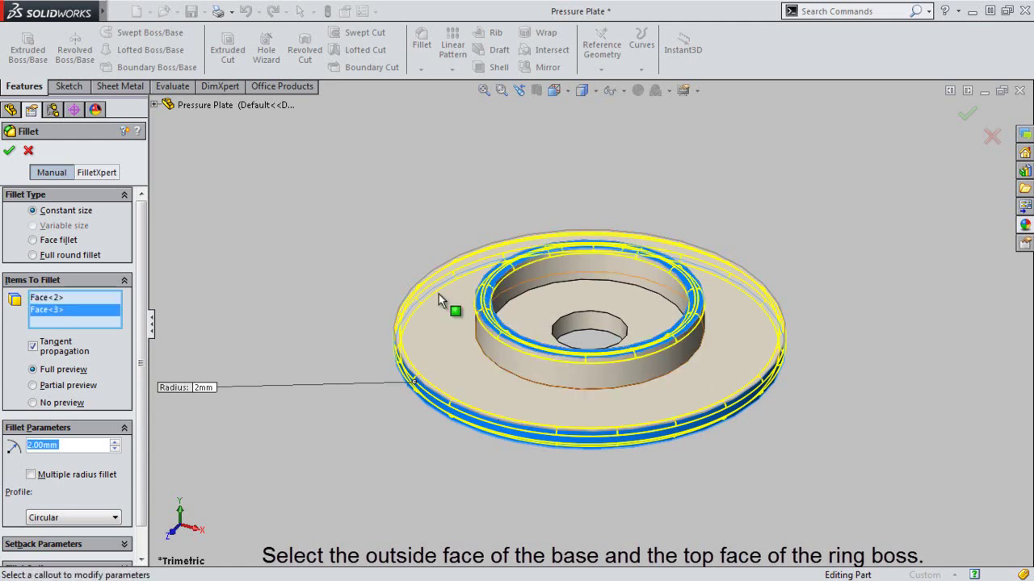
left_click(12, 167)
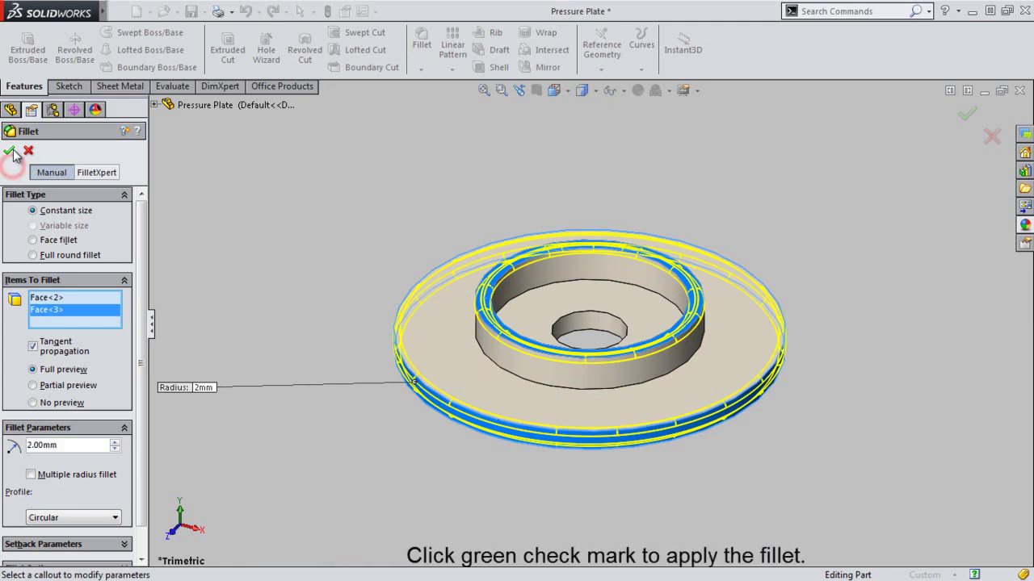
left_click(10, 151)
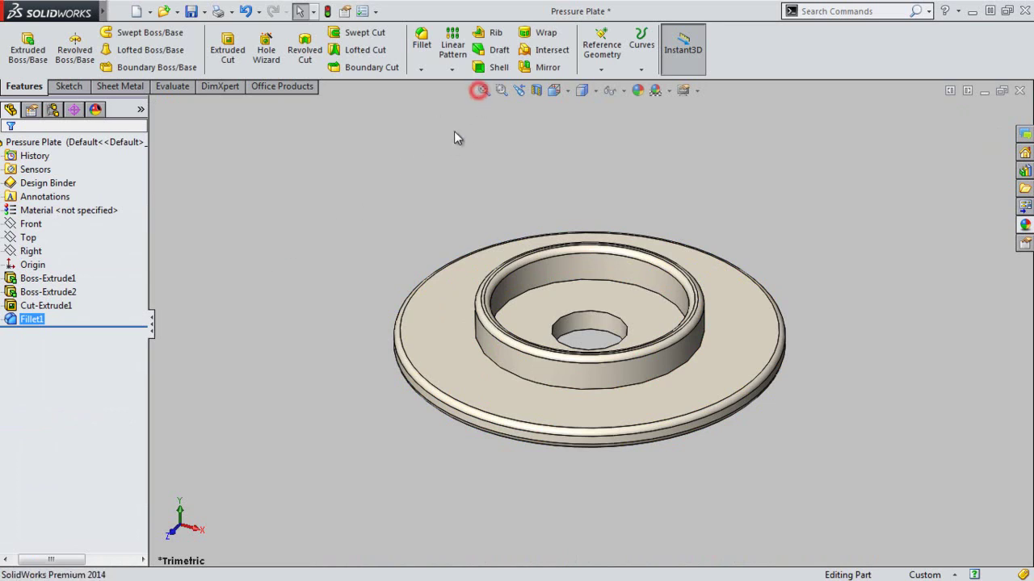
Step: Start an extruded boss sketch on the plate's top face, viewed Normal To
left_click(443, 151)
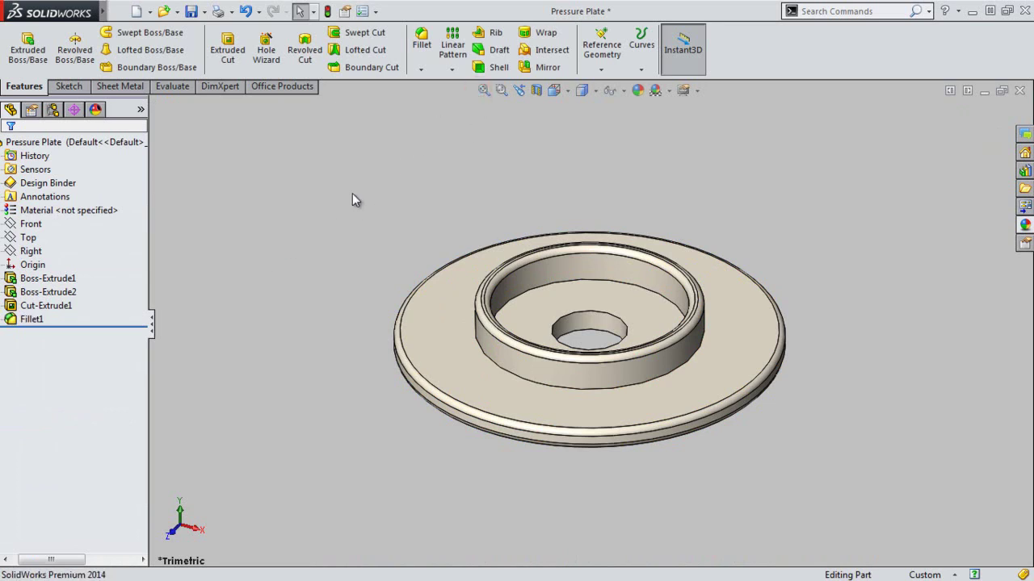
left_click(21, 53)
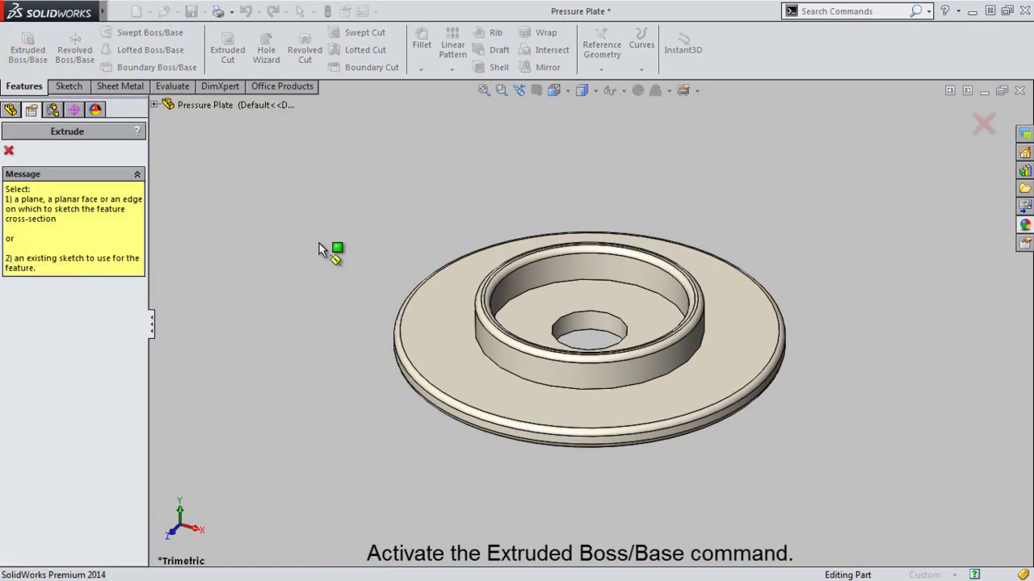
left_click(446, 325)
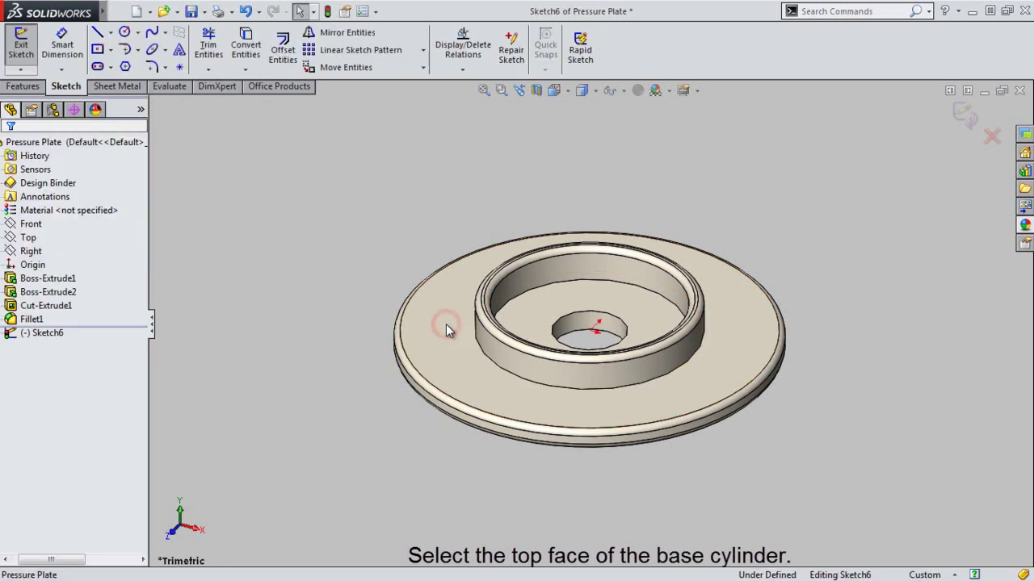
left_click(570, 92)
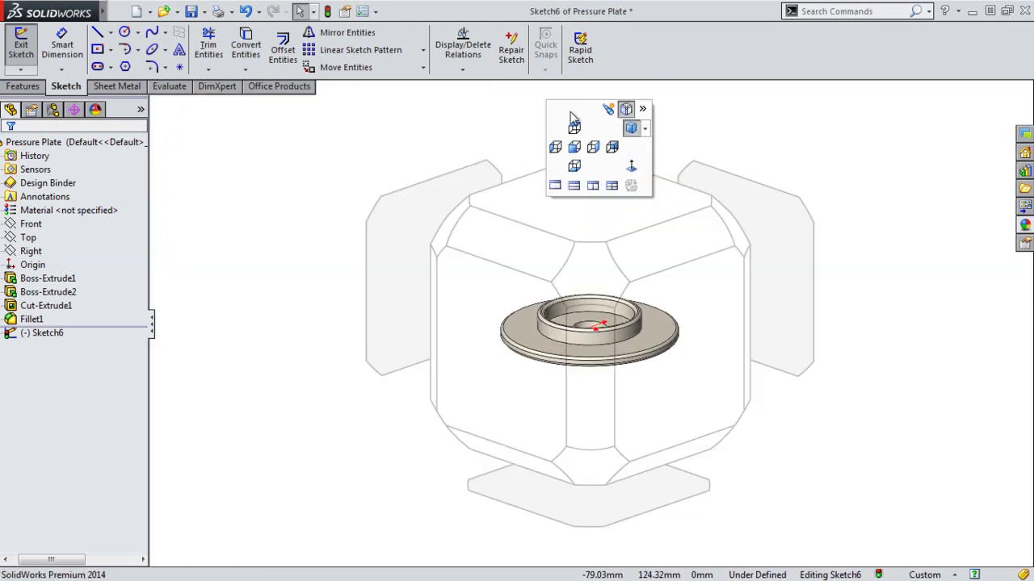
left_click(574, 129)
left_click(775, 184)
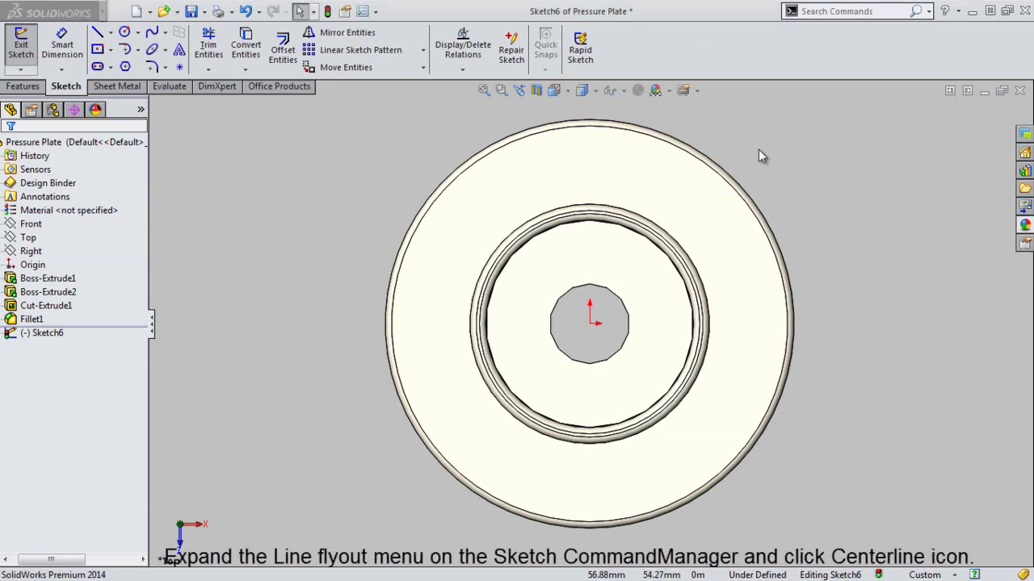
Step: Draw a vertical centreline rising about 45.98 mm from the origin
left_click(111, 34)
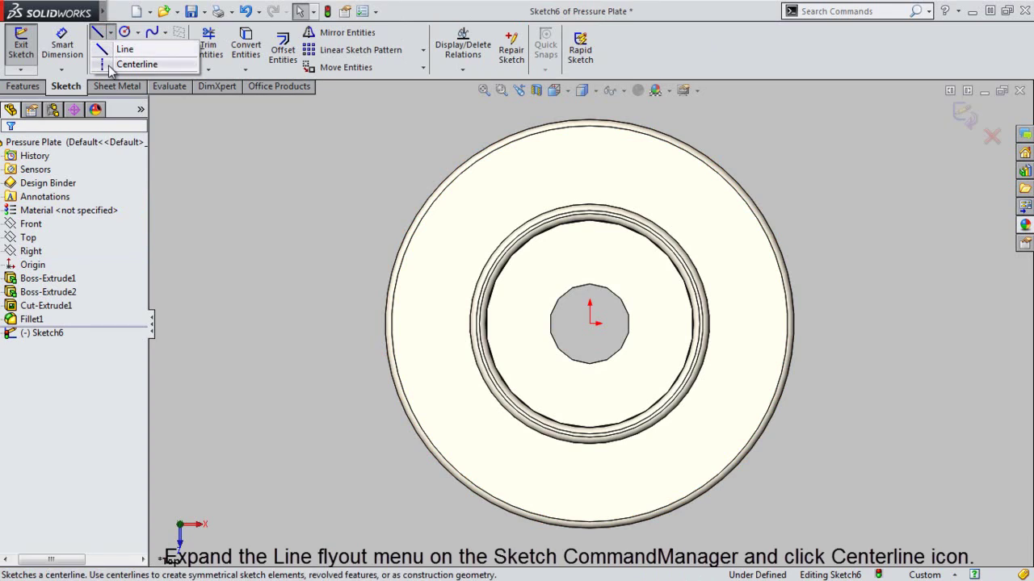
left_click(110, 69)
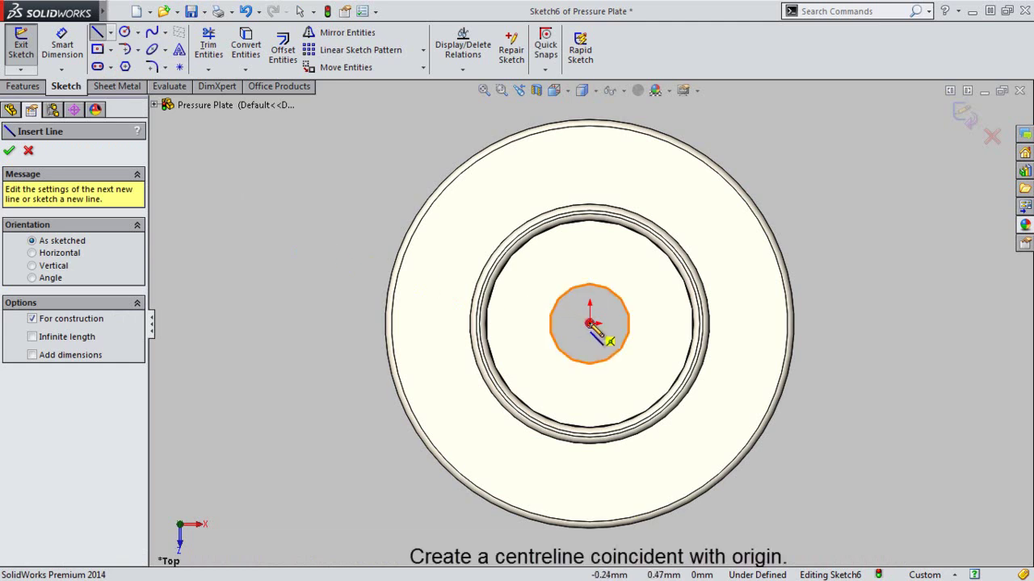
left_click(591, 324)
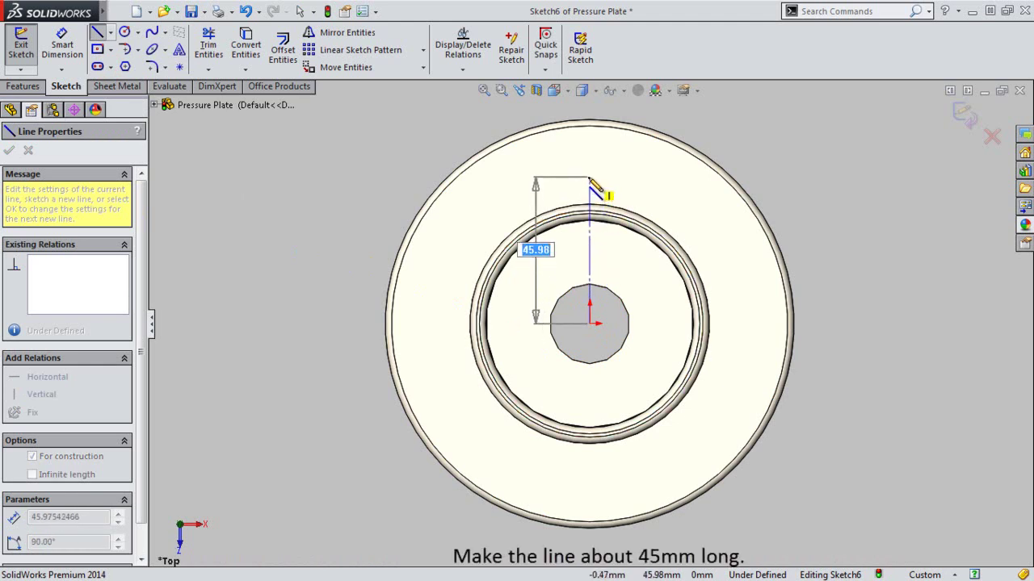
left_click(590, 178)
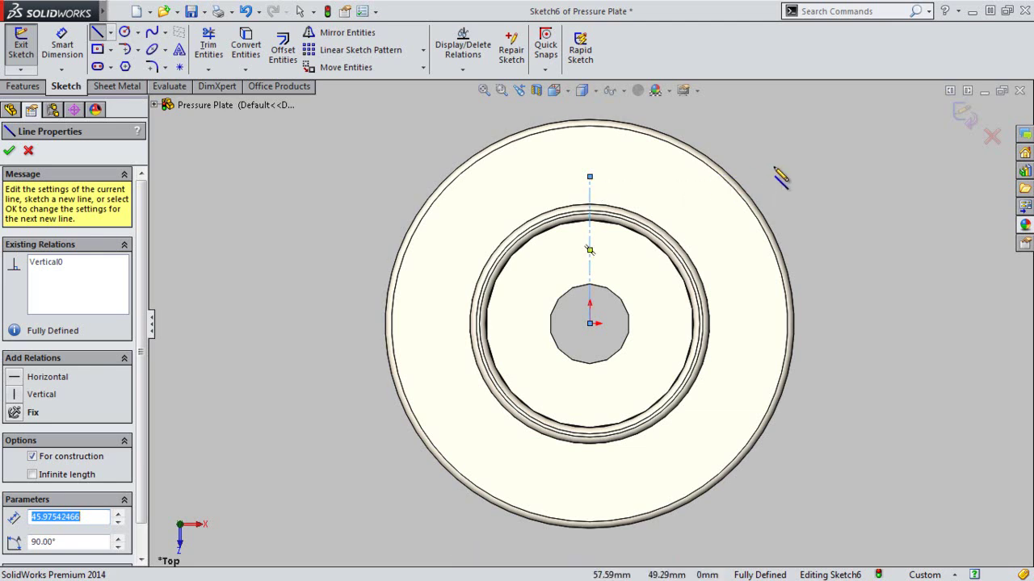
left_click(83, 152)
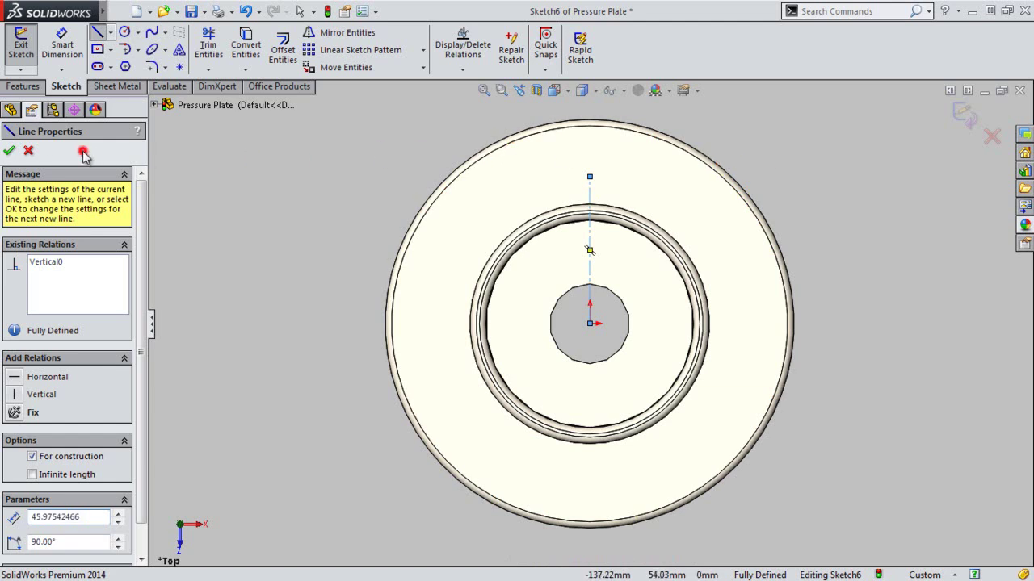
left_click(10, 151)
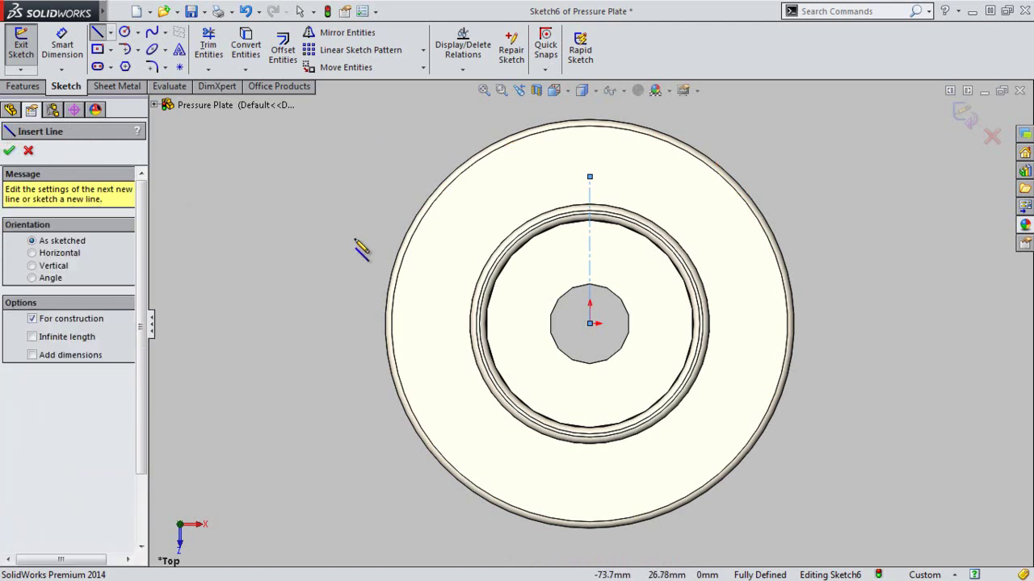
left_click(10, 152)
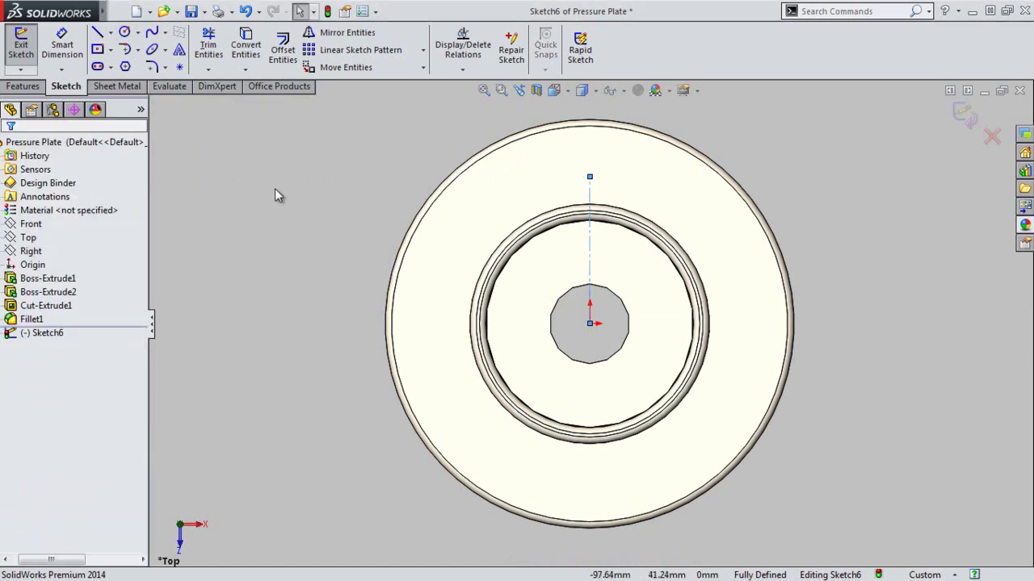
Step: Draw a circle centred on the centreline's top endpoint
left_click(124, 34)
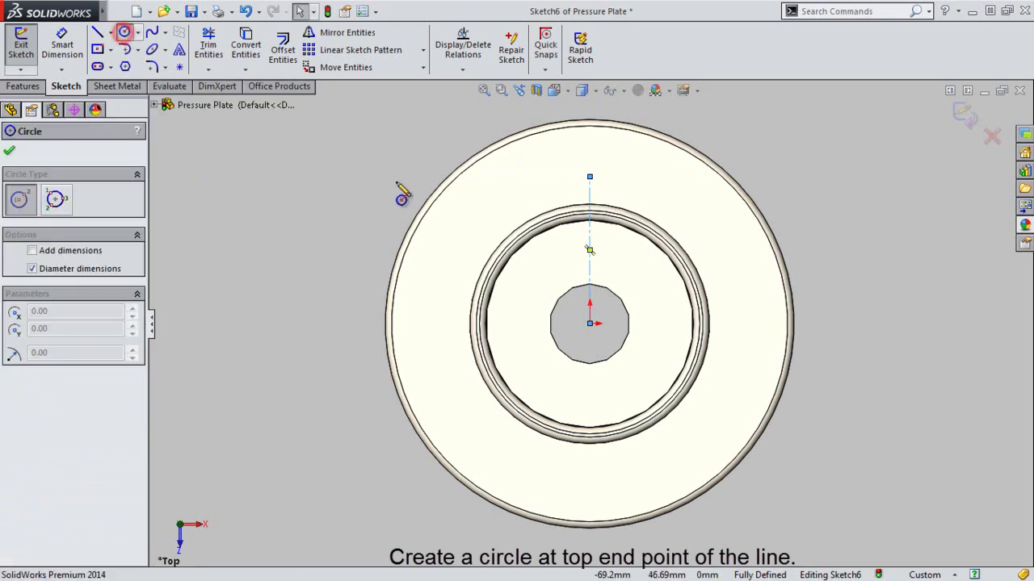
left_click(591, 178)
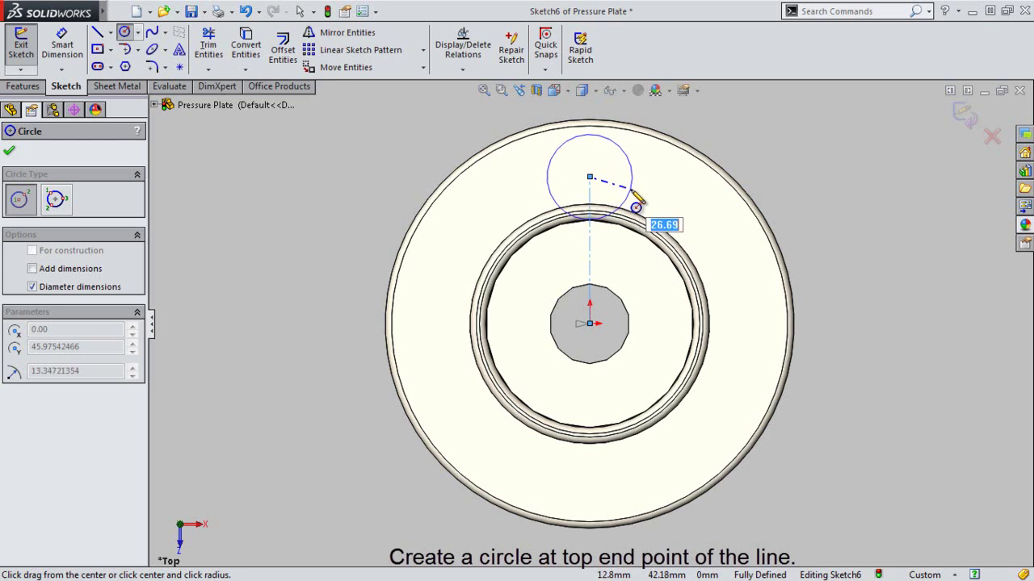
left_click(637, 207)
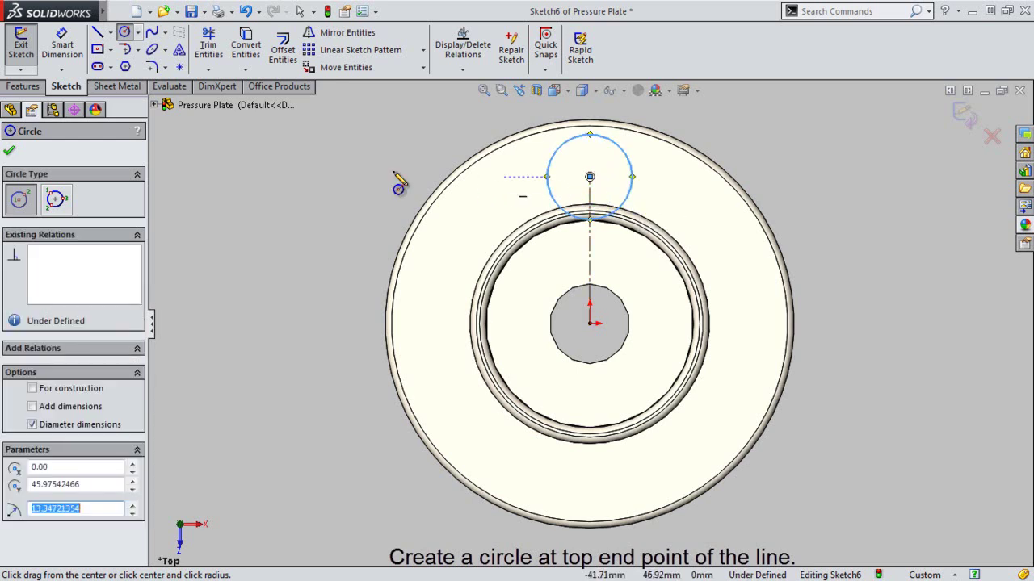
left_click(10, 152)
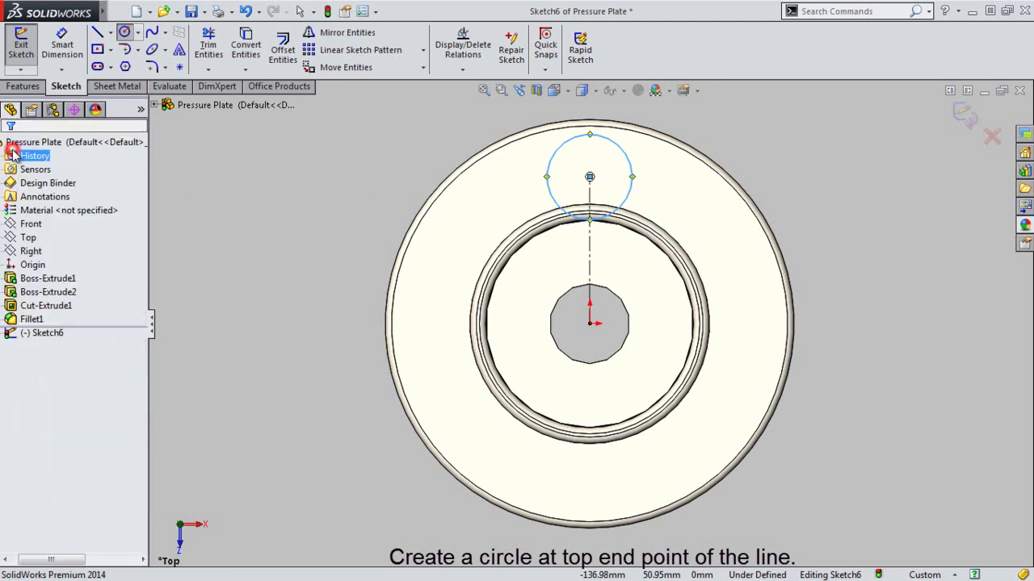
left_click(345, 230)
Step: Dimension the circle to 27 mm diameter and the centreline to 35 mm length
left_click(62, 45)
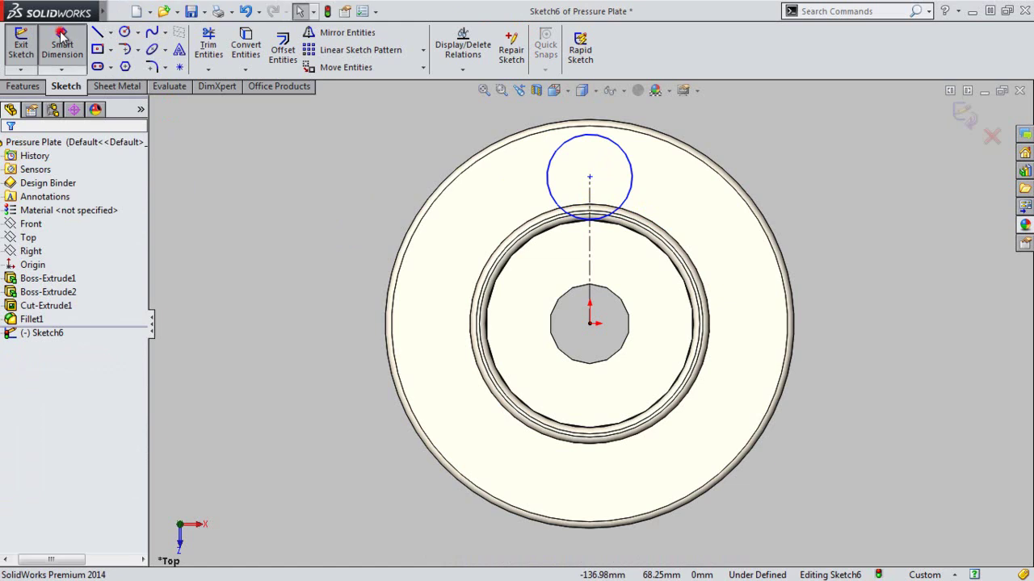
left_click(632, 167)
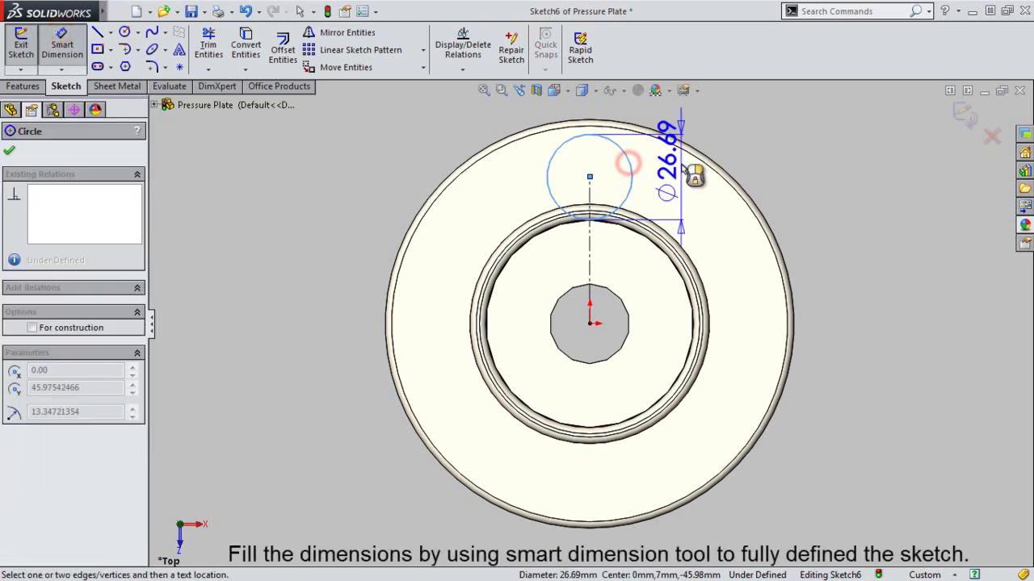
left_click(612, 165)
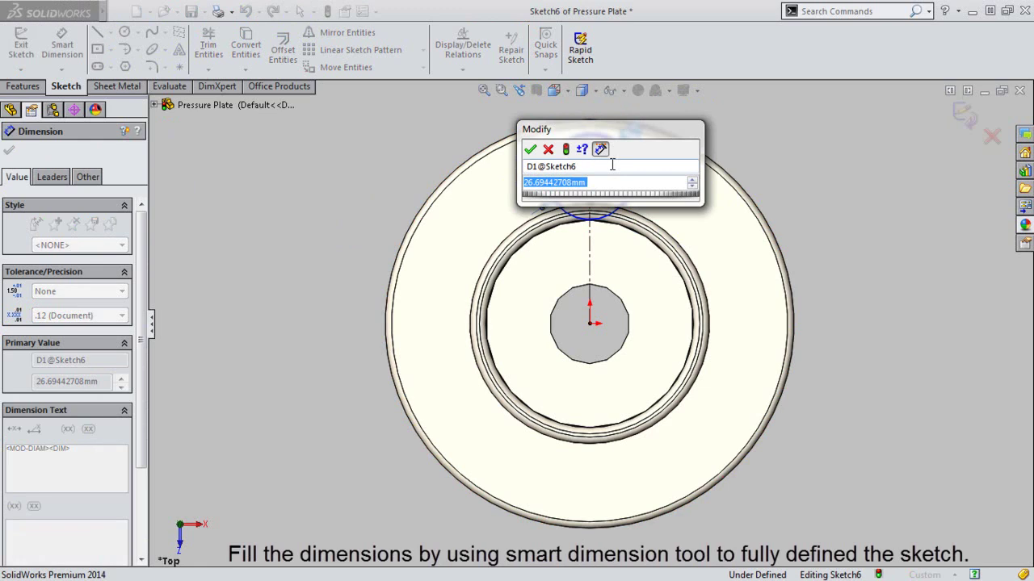
type("27")
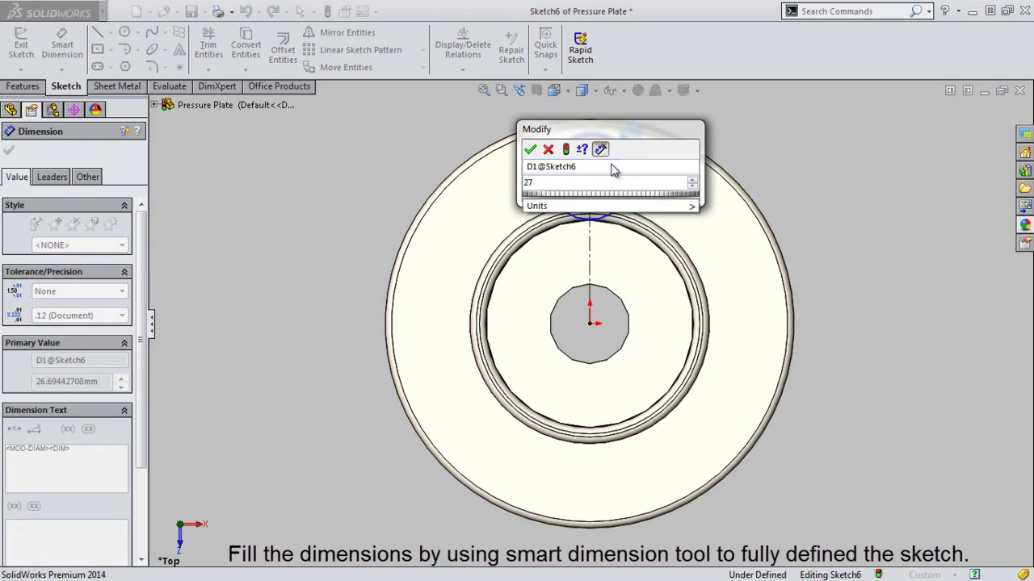
left_click(531, 150)
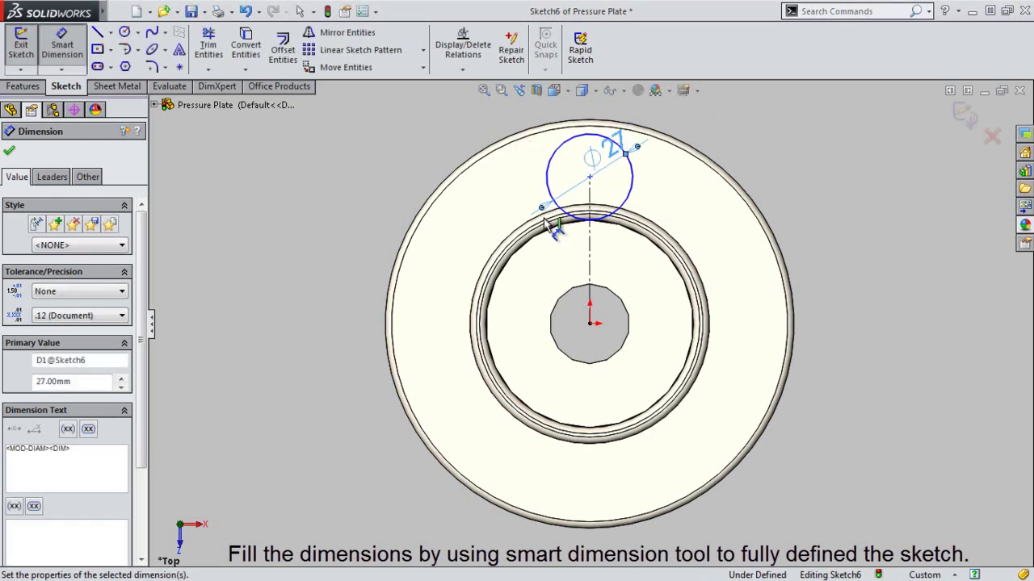
left_click(591, 247)
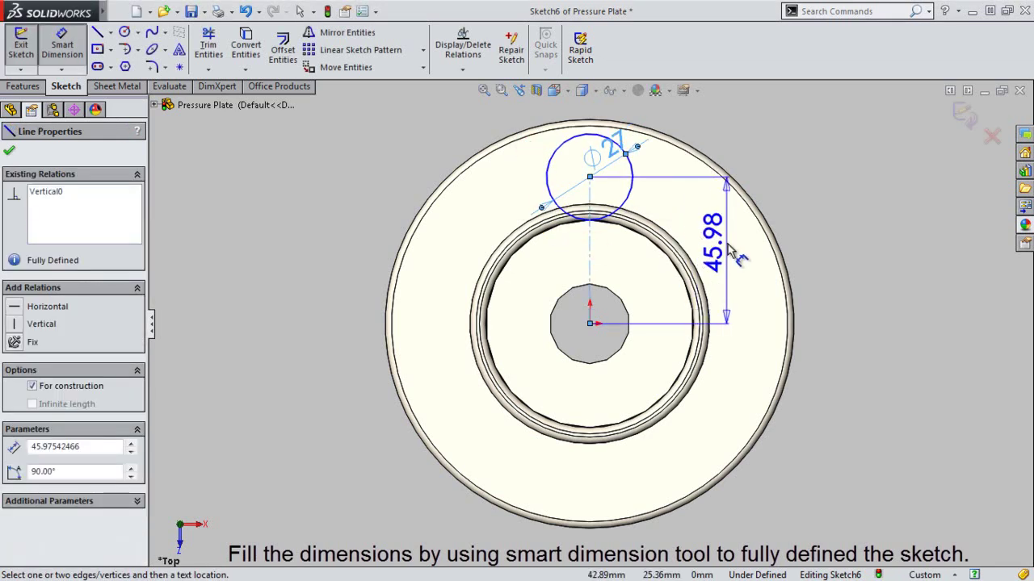
left_click(728, 245)
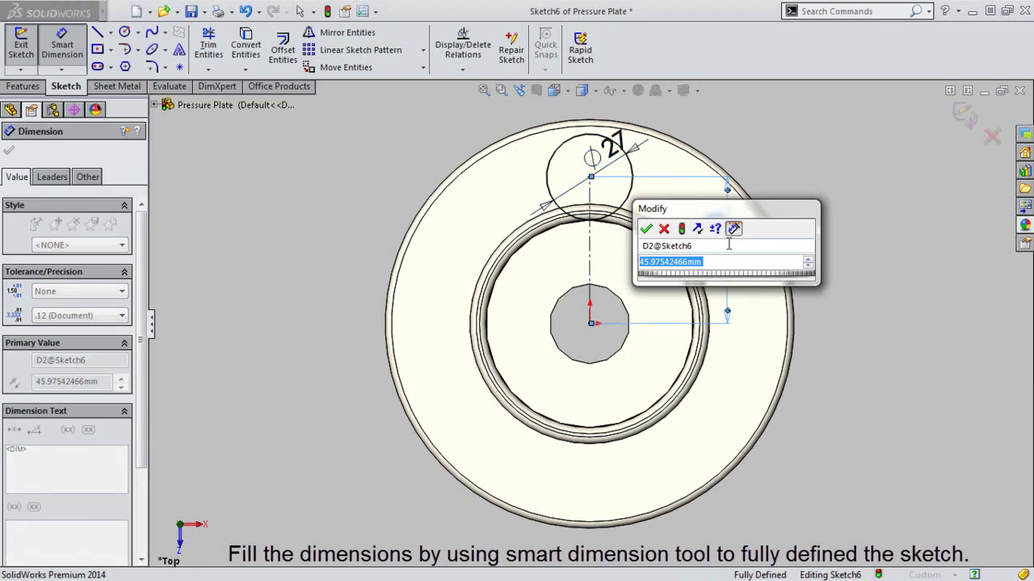
type("35")
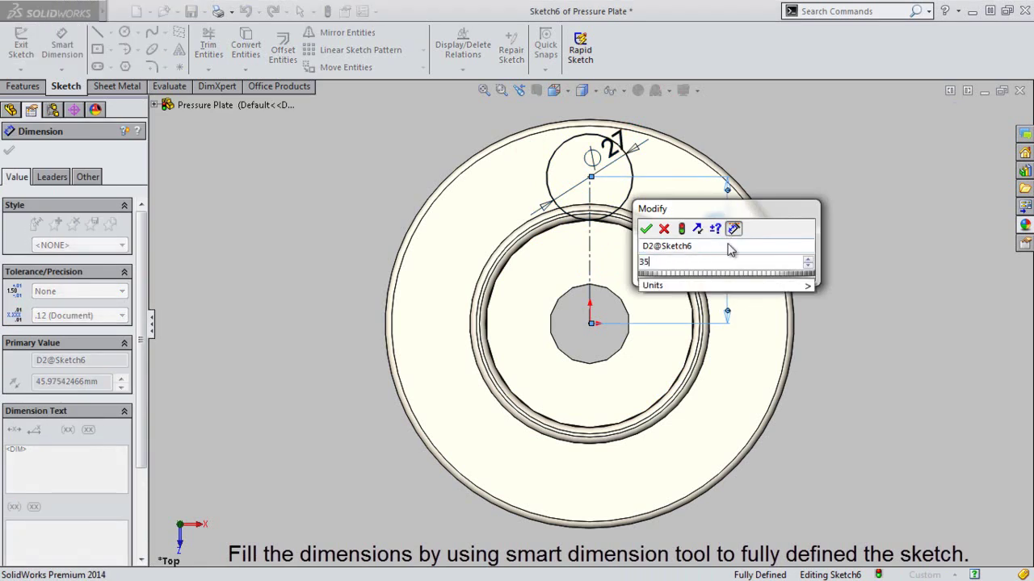
key("Return")
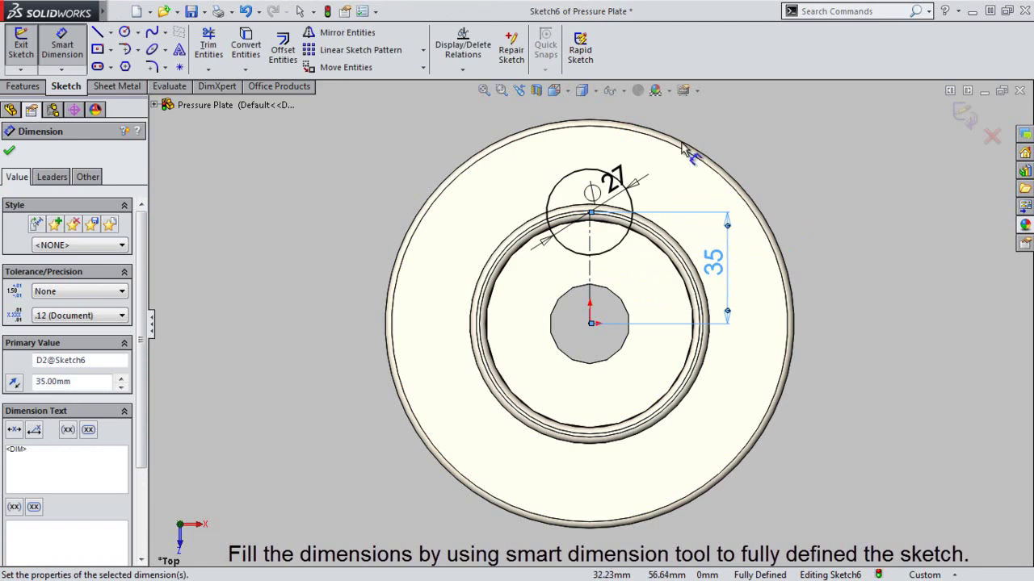
left_click(9, 151)
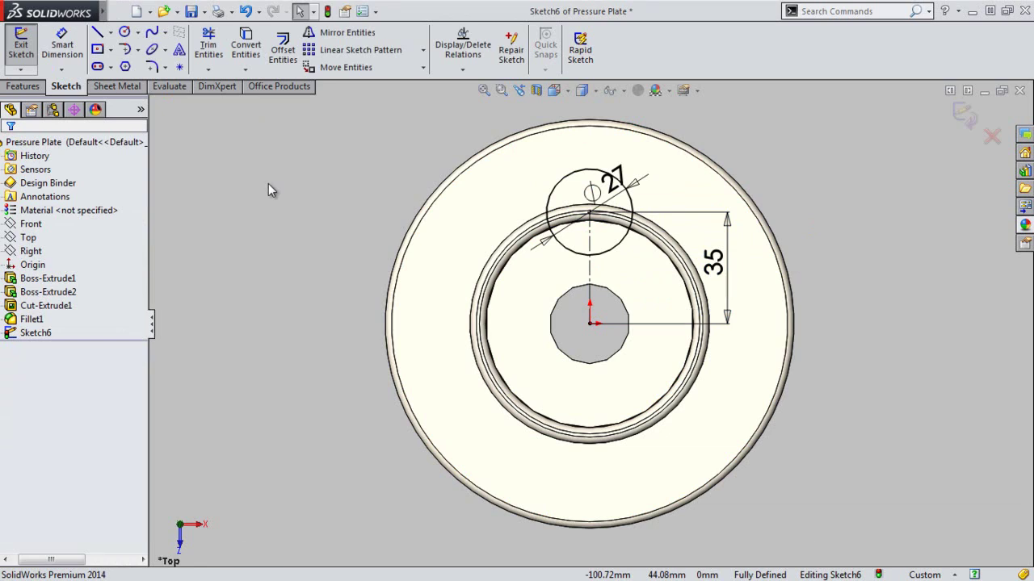
Step: Exit the sketch and extrude the 27 mm circle 30 mm in trimetric view
left_click(21, 45)
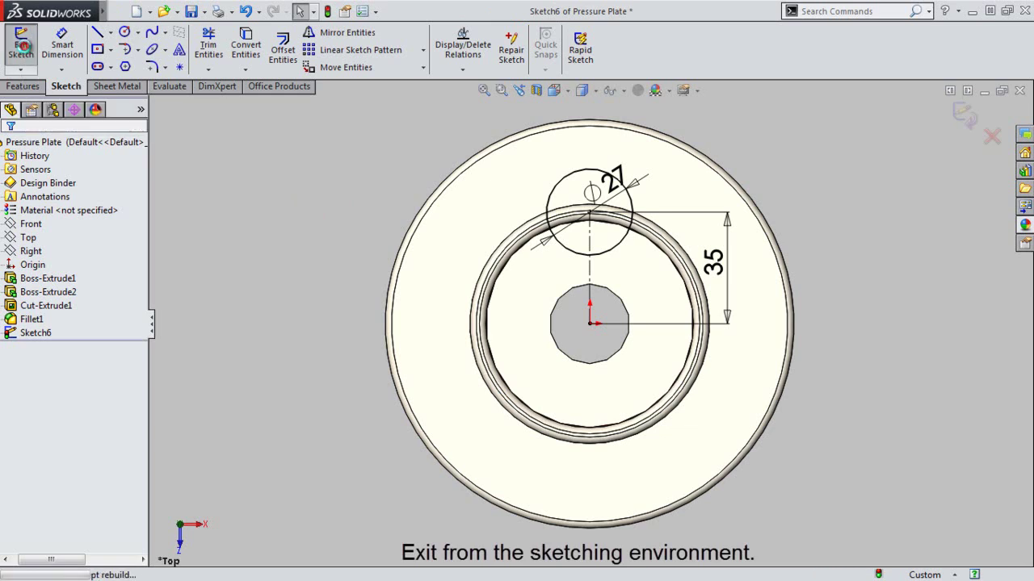
left_click(284, 199)
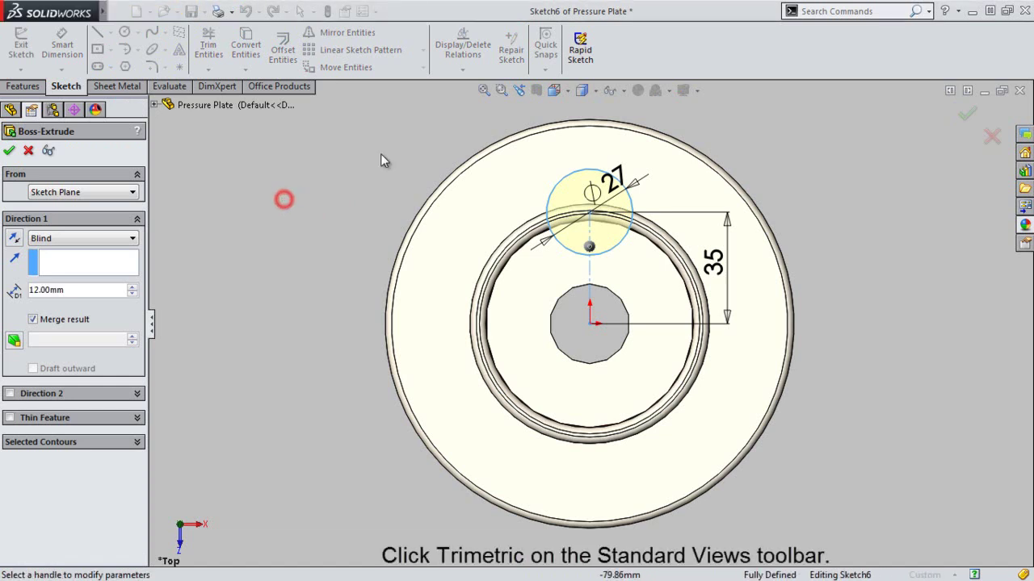
left_click(569, 93)
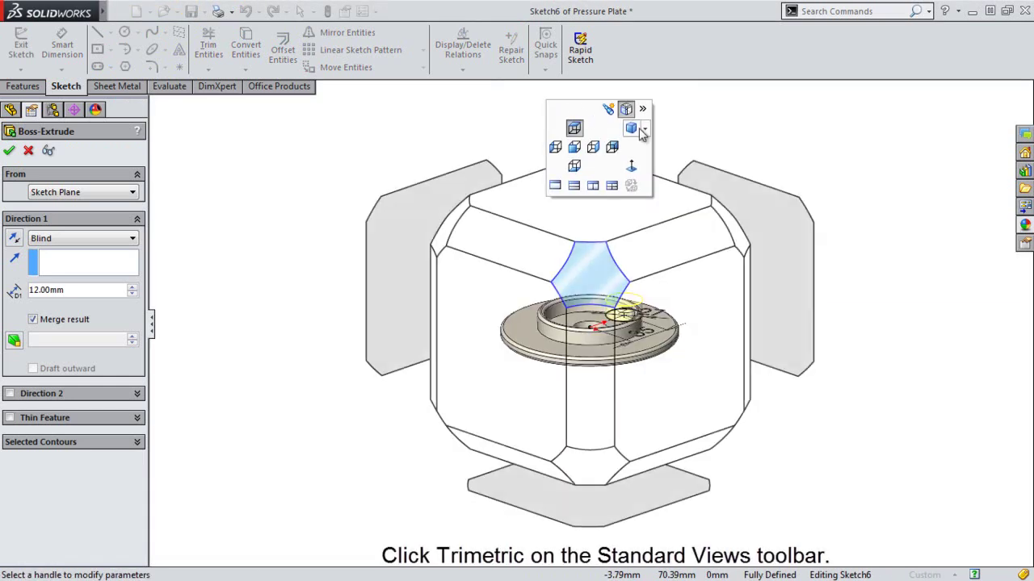
left_click(644, 130)
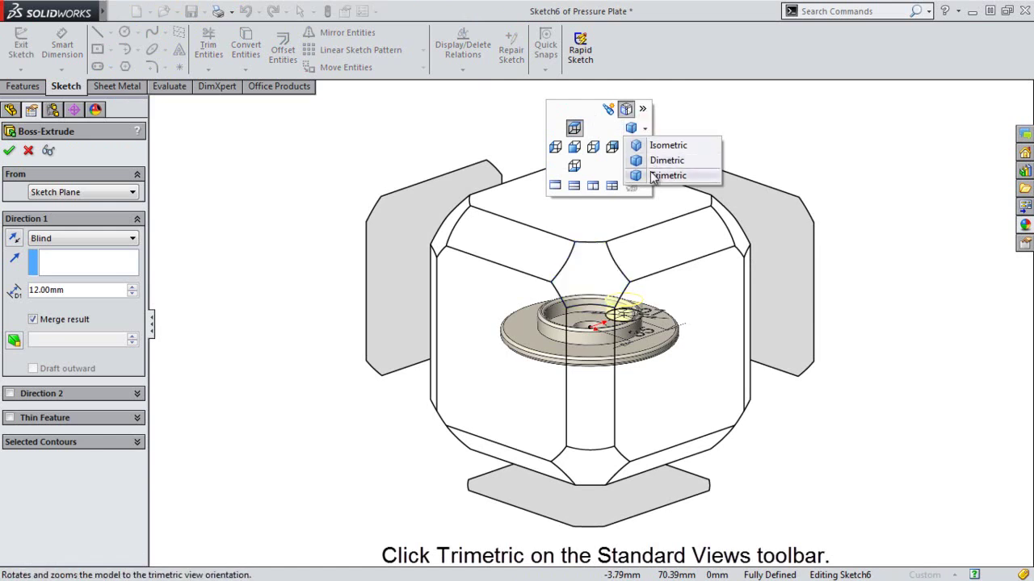
left_click(652, 175)
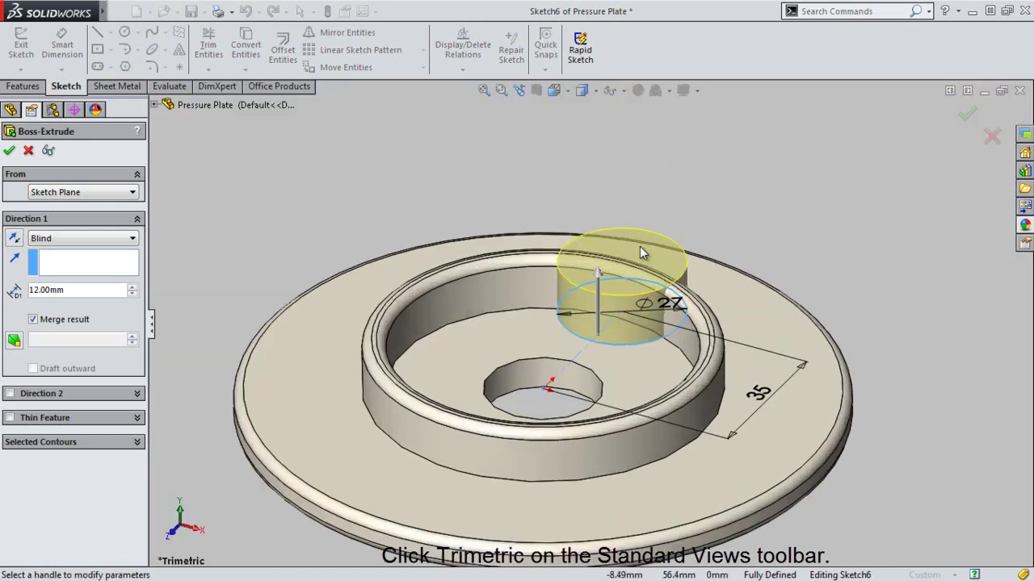
left_click(36, 289)
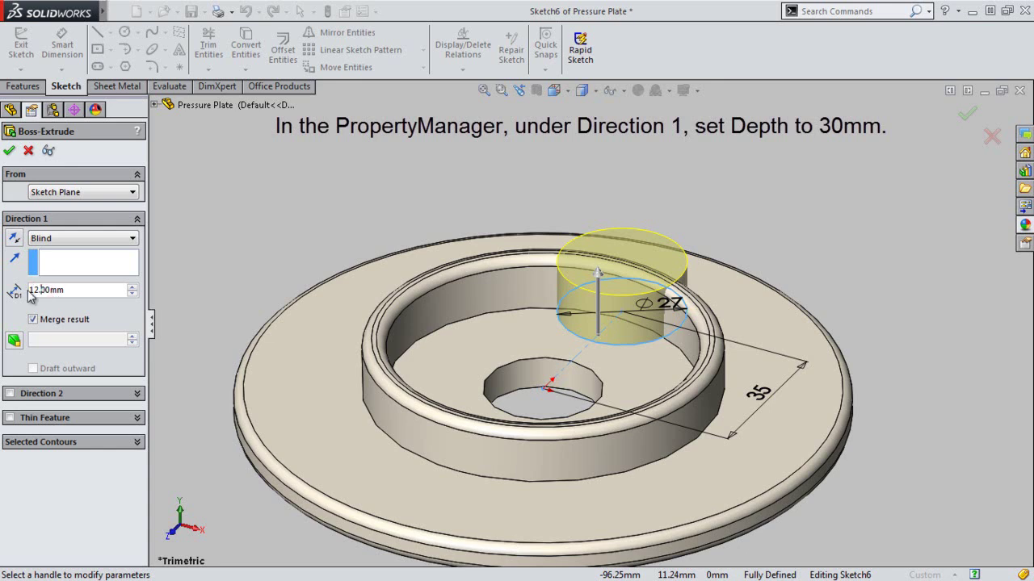
type("3")
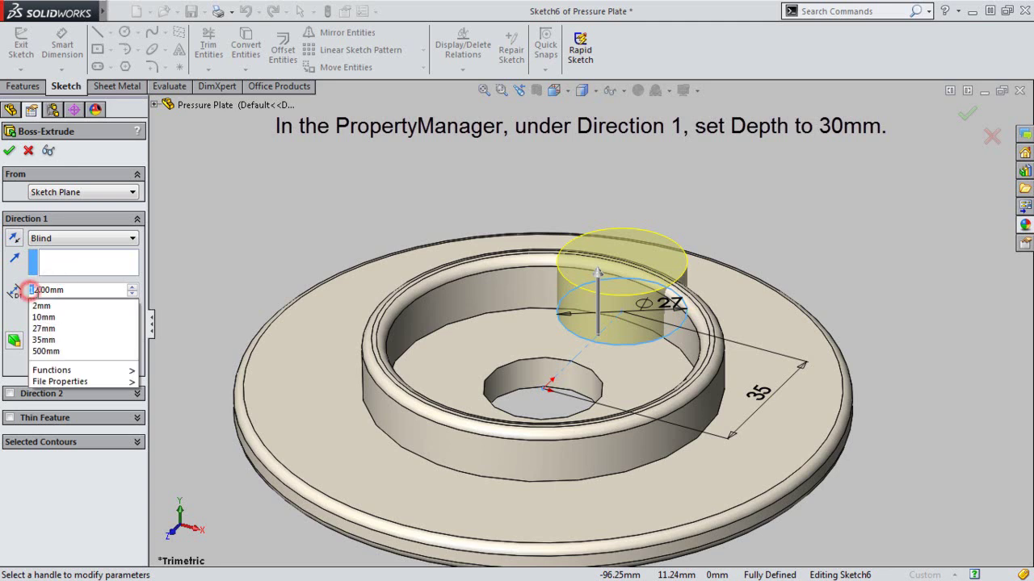
type("30")
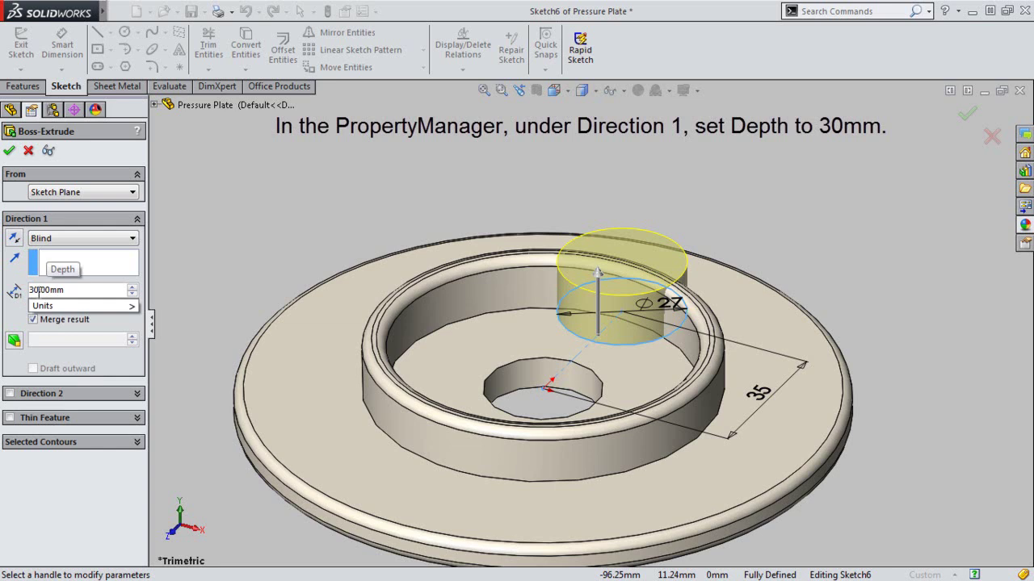
left_click(13, 163)
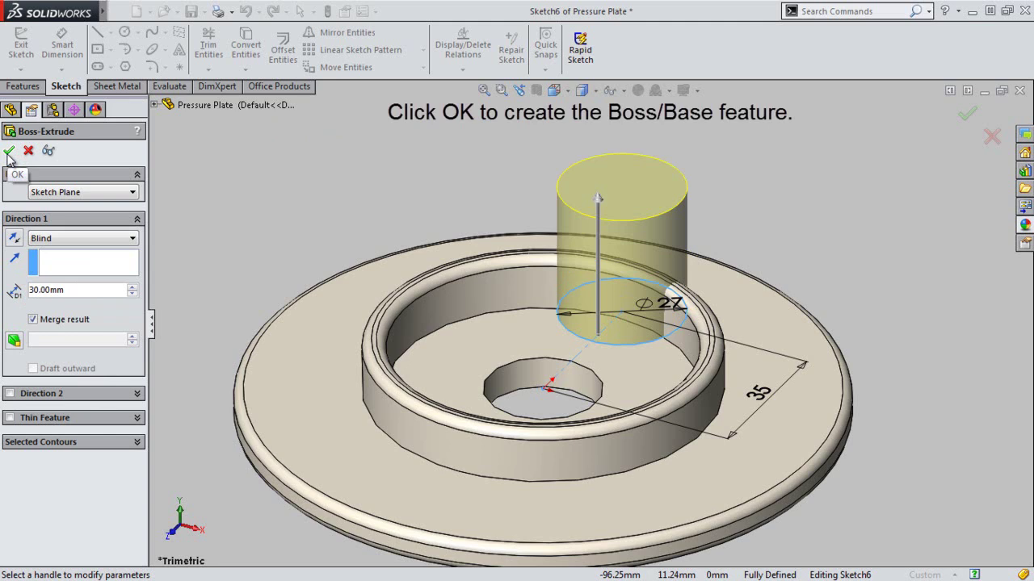
left_click(9, 153)
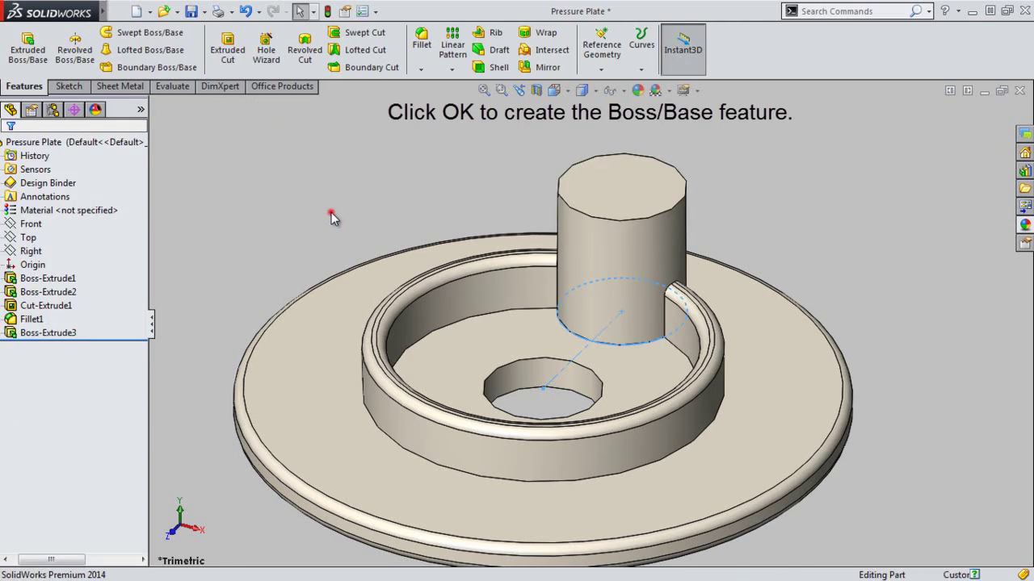
Step: Fit the whole model in view and save the part
left_click(484, 90)
left_click(190, 12)
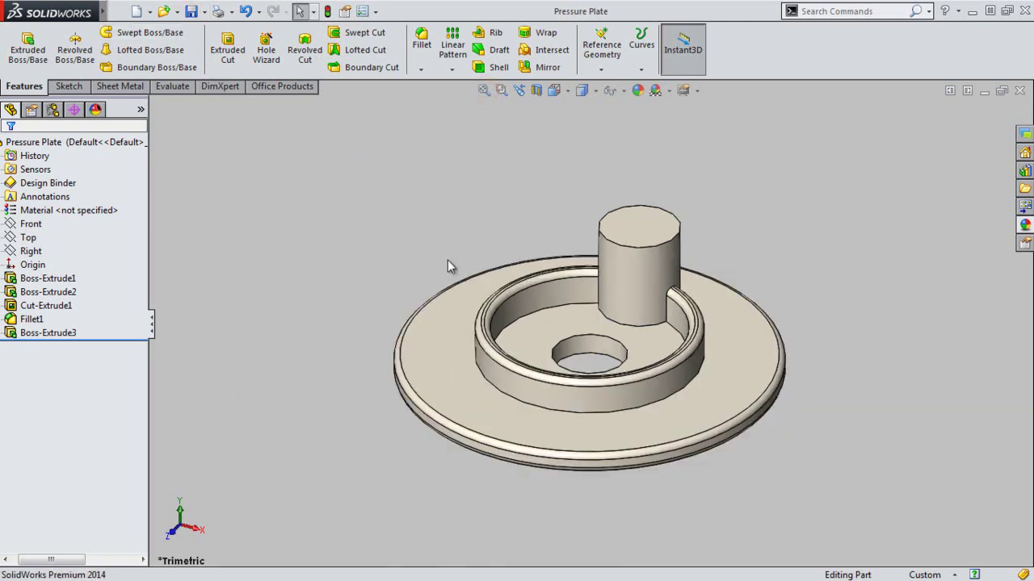
left_click(450, 233)
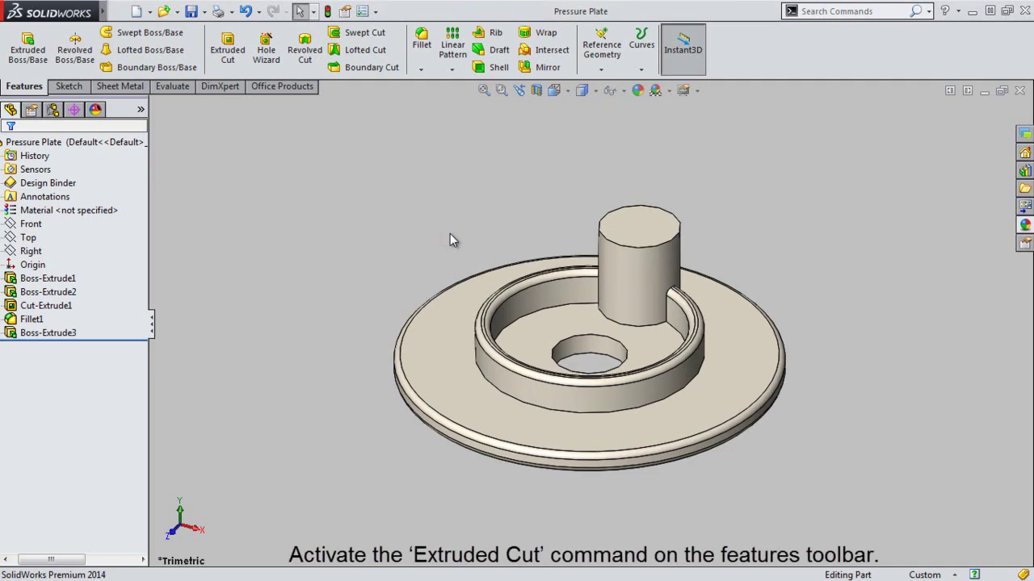
Step: Start an extruded cut sketch on the tall cylinder's top face
left_click(228, 58)
scroll(646, 220, "down", 2)
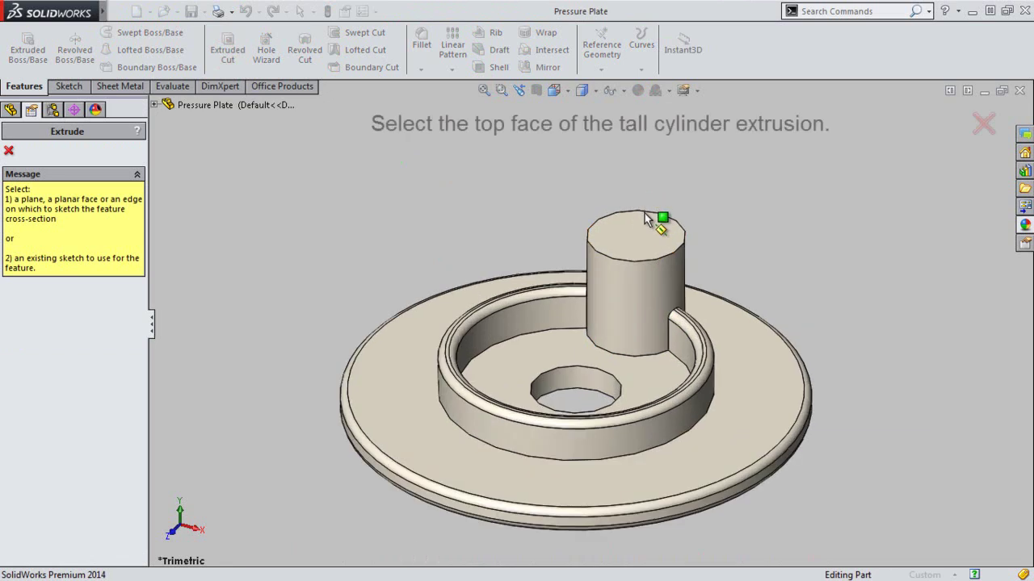
scroll(646, 220, "down", 2)
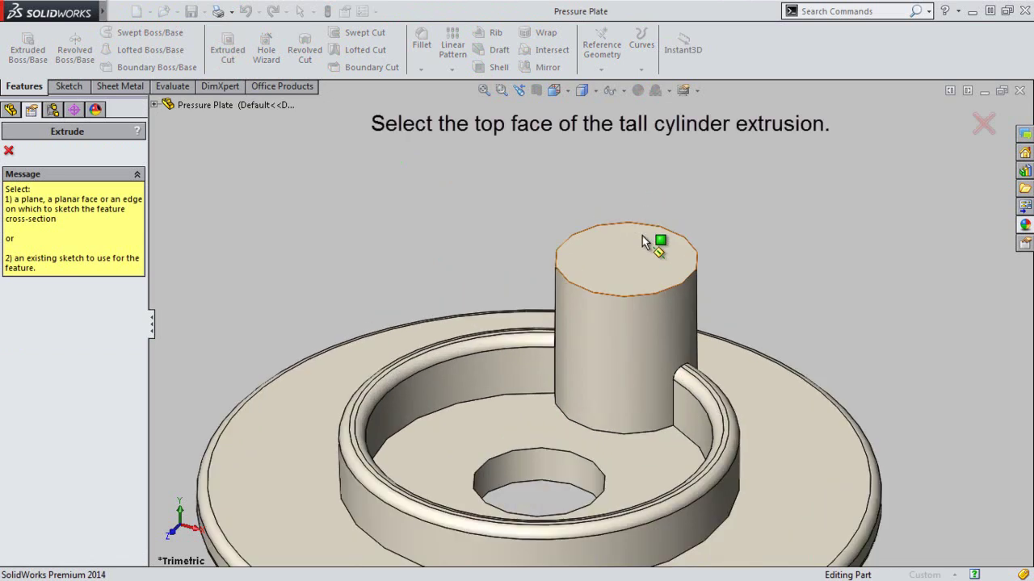
left_click(644, 241)
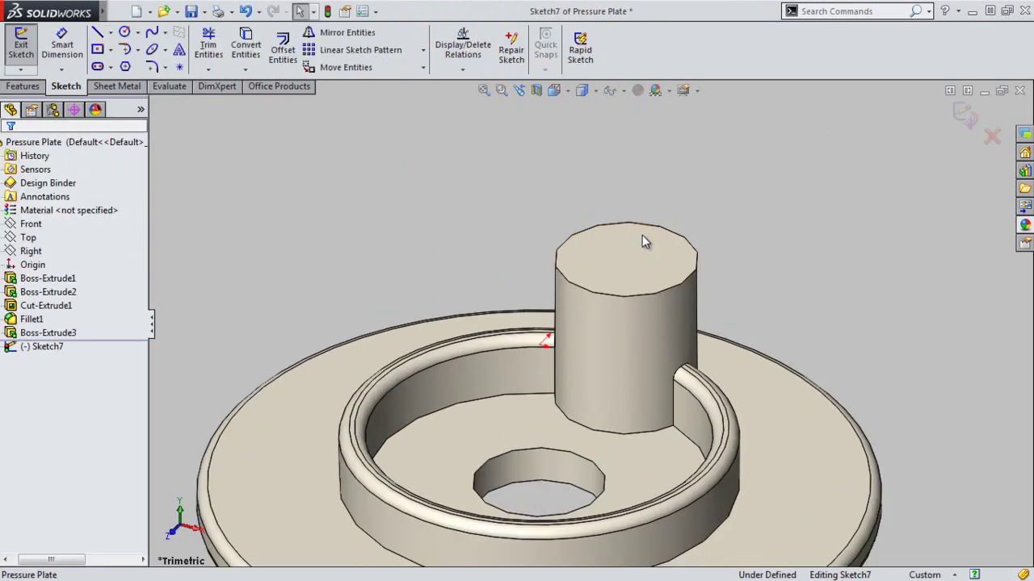
Step: Draw a circle centred on the tall cylinder's top face
left_click(123, 34)
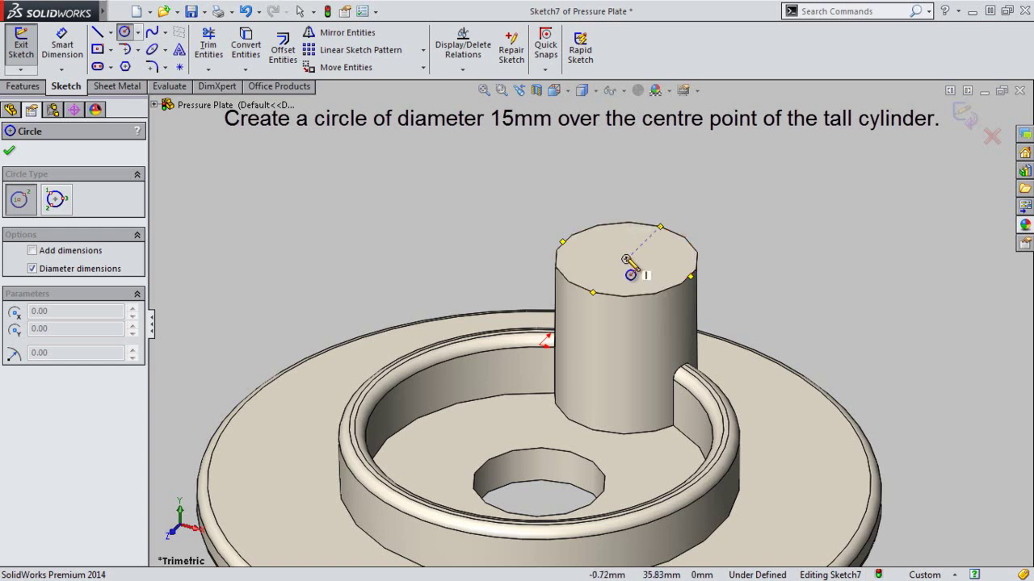
left_click(627, 260)
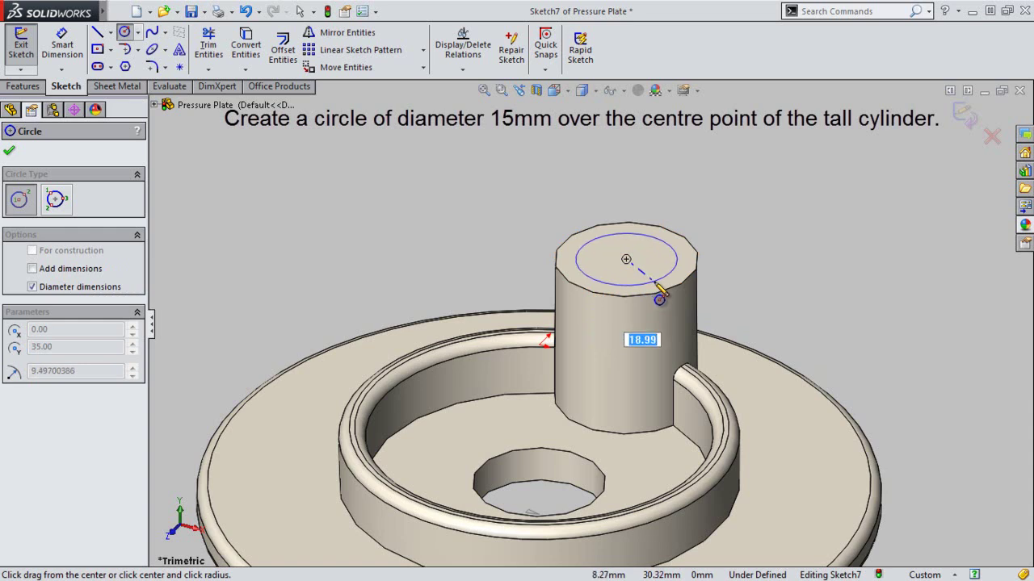
left_click(657, 285)
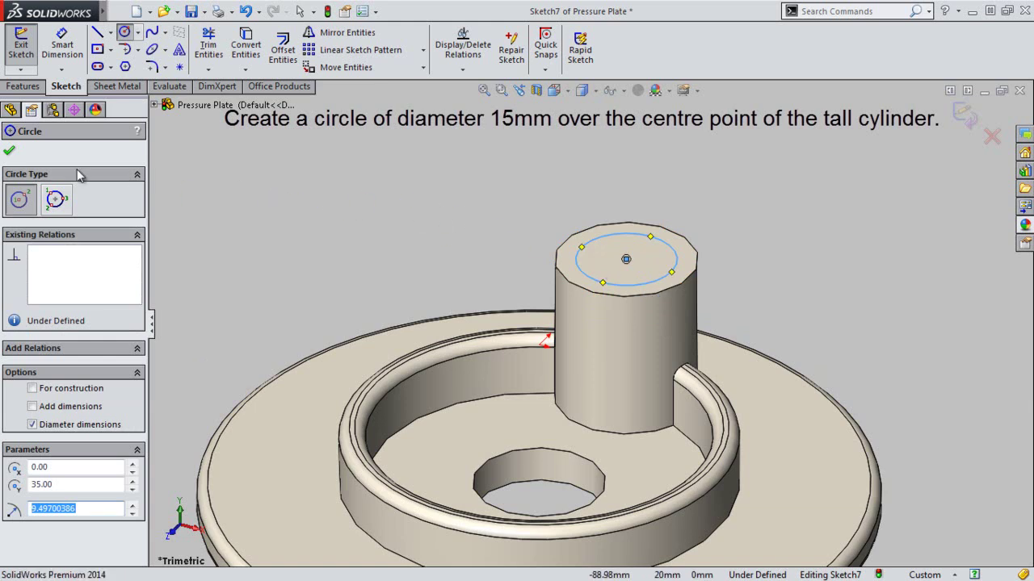
left_click(9, 151)
left_click(346, 162)
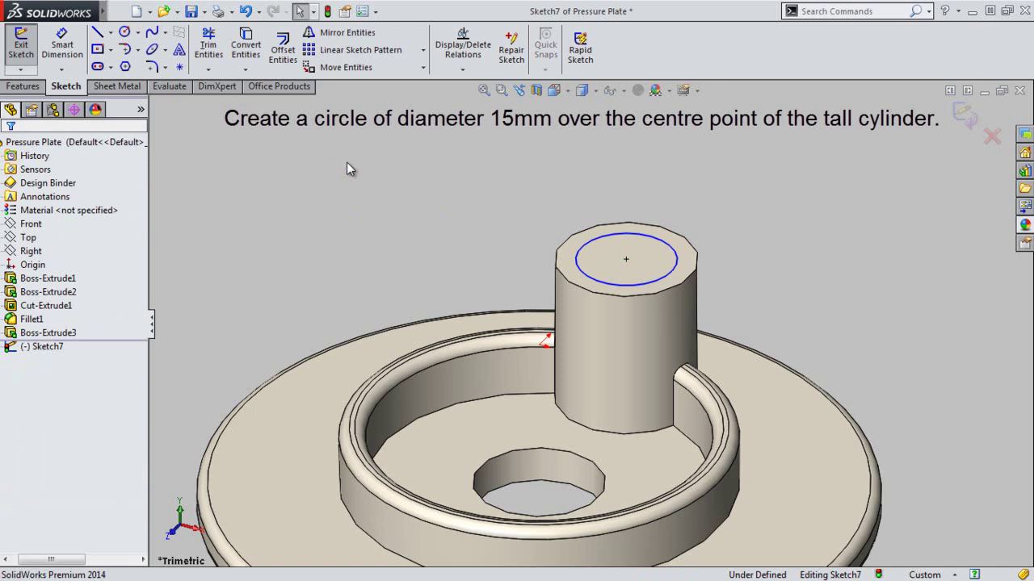
left_click(339, 221)
Step: Dimension the circle to 15 mm diameter and move the label up-right
left_click(81, 54)
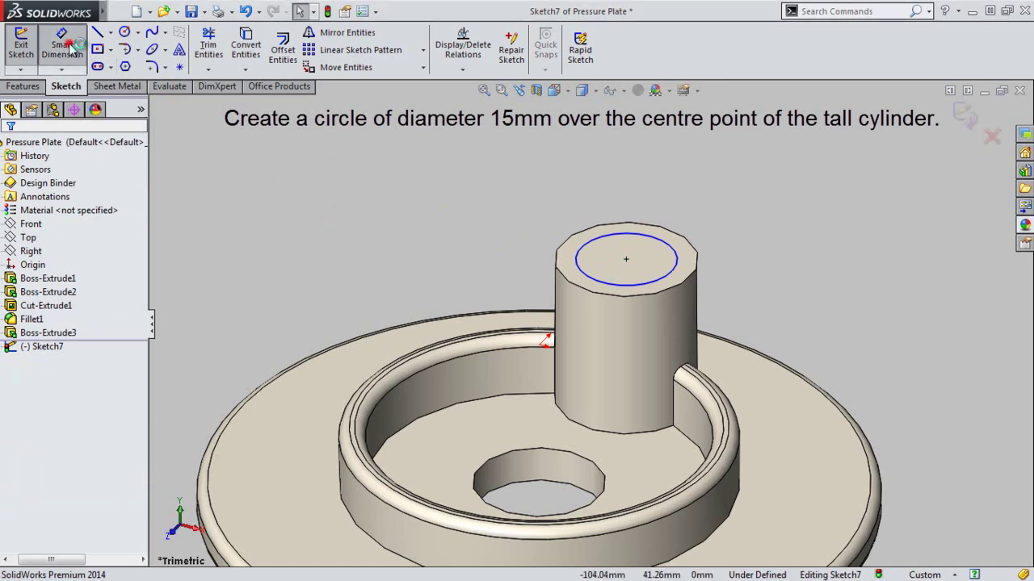
left_click(658, 244)
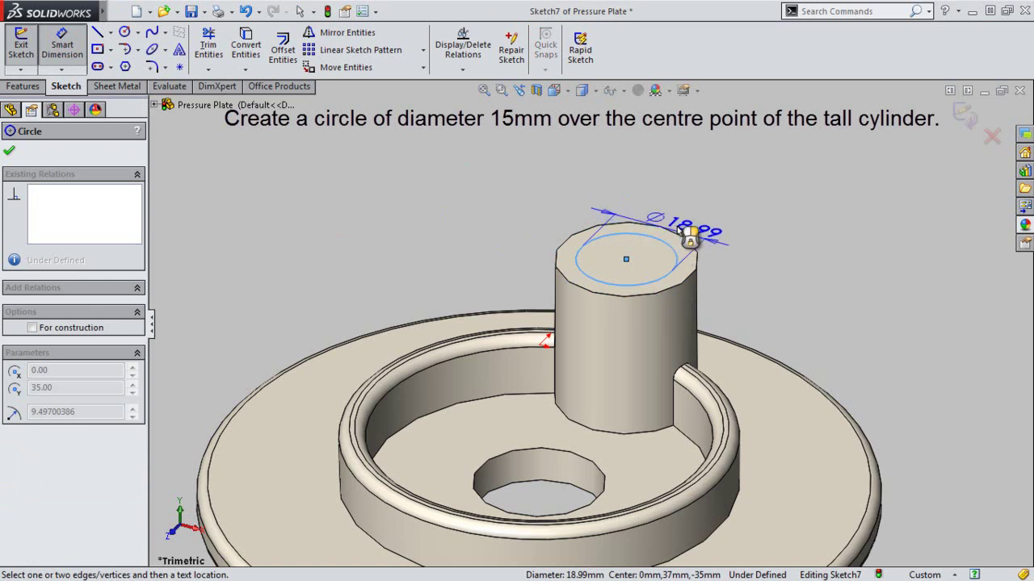
left_click(654, 248)
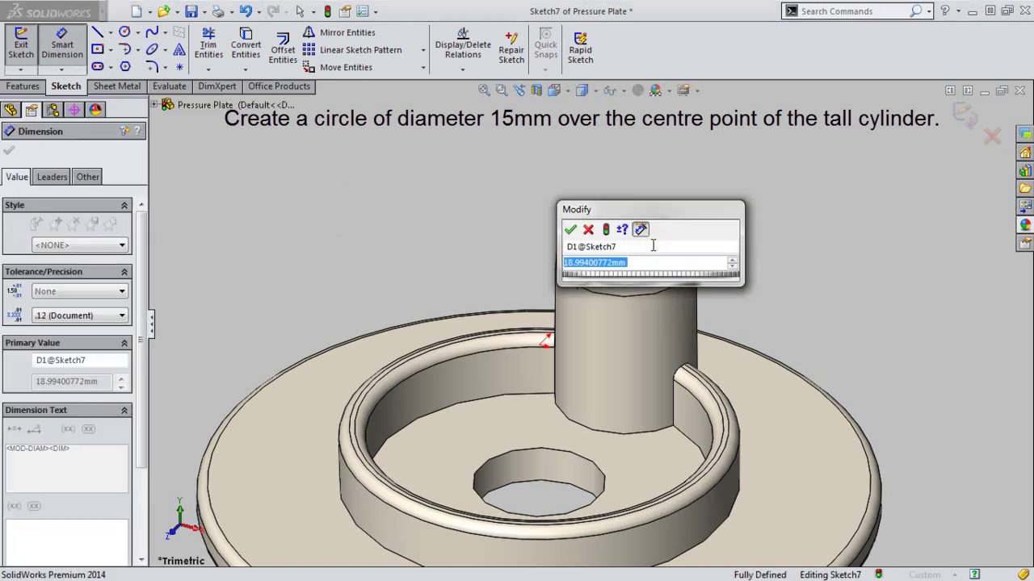
type("15")
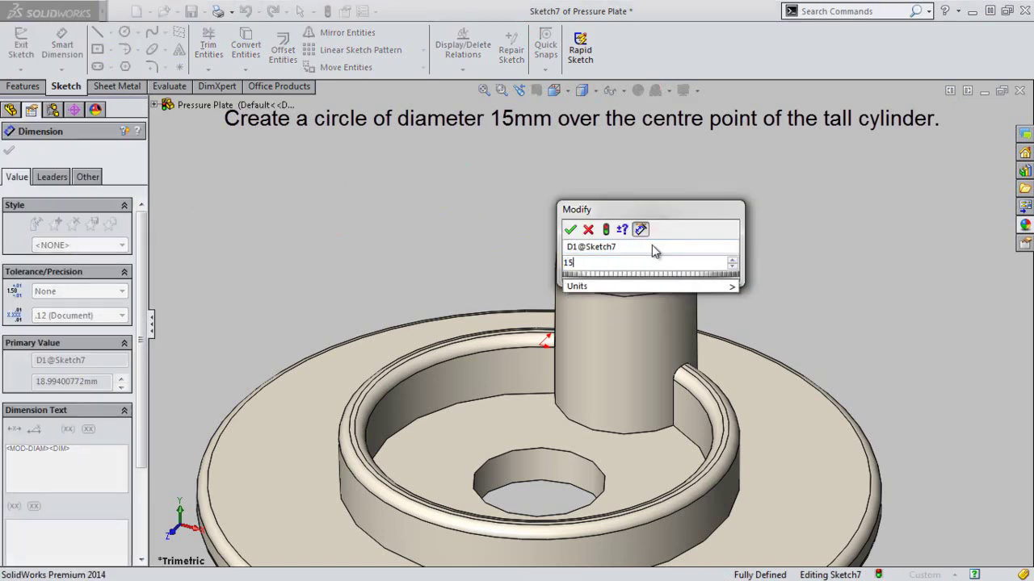
left_click(570, 230)
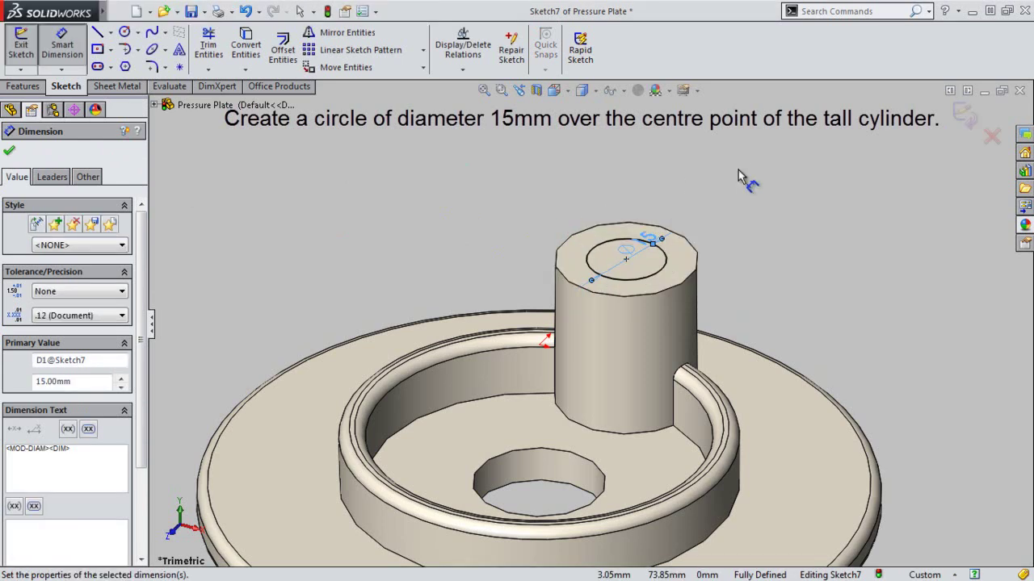
left_click(11, 152)
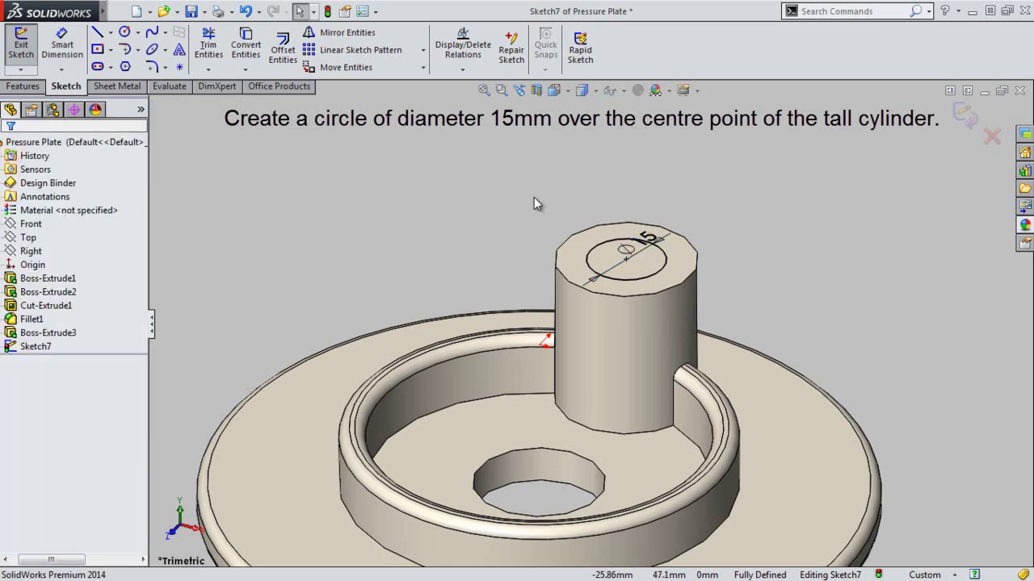
left_click_drag(644, 239, 688, 226)
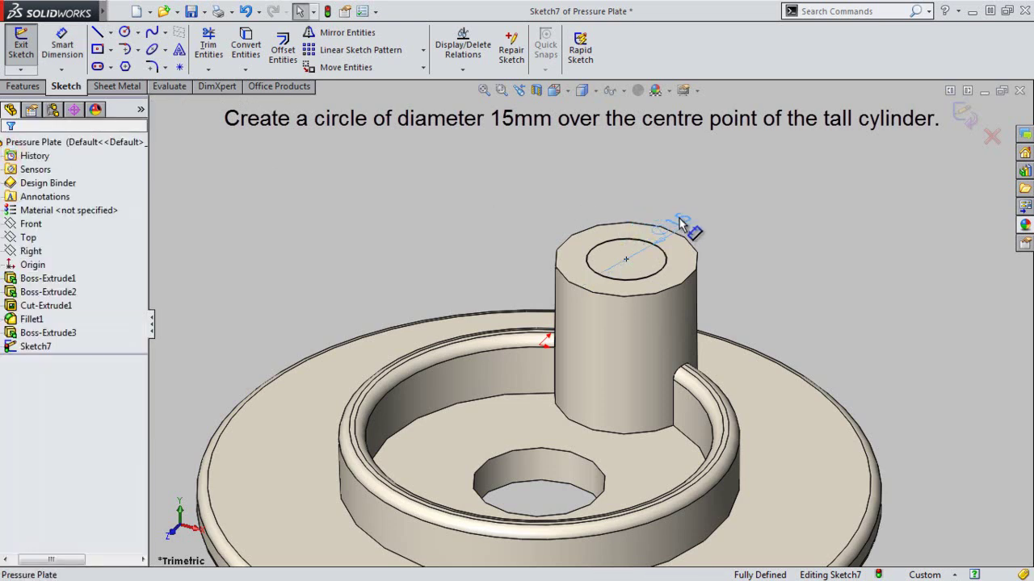
Step: Cut the 15 mm circle Through All to hollow the tall cylinder
left_click(807, 244)
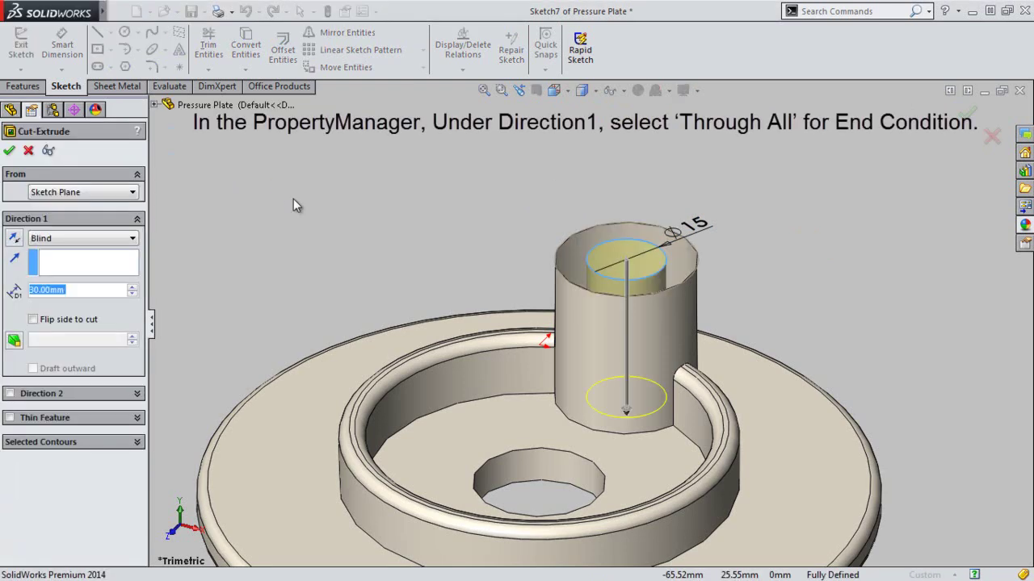
left_click(132, 240)
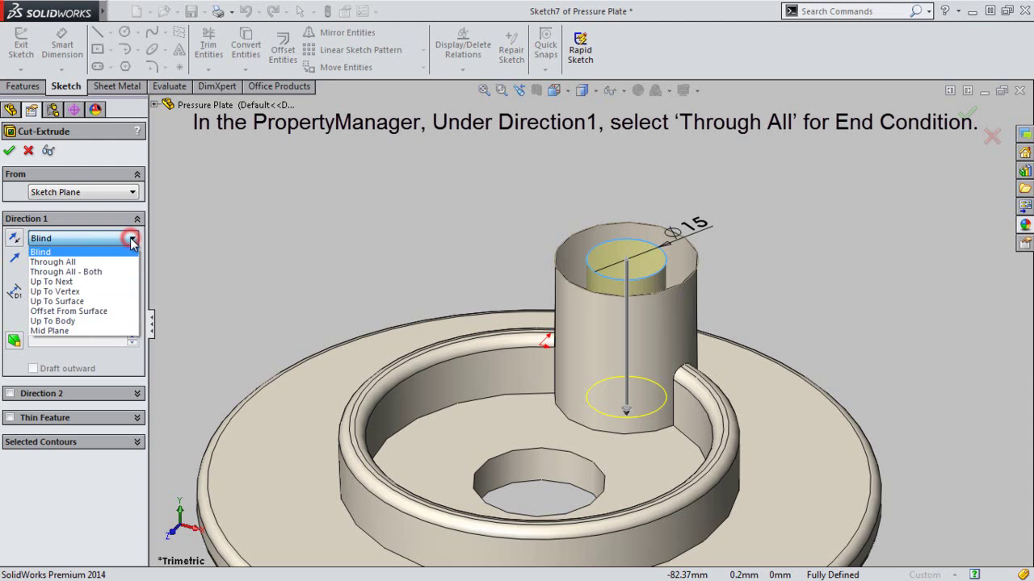
left_click(90, 265)
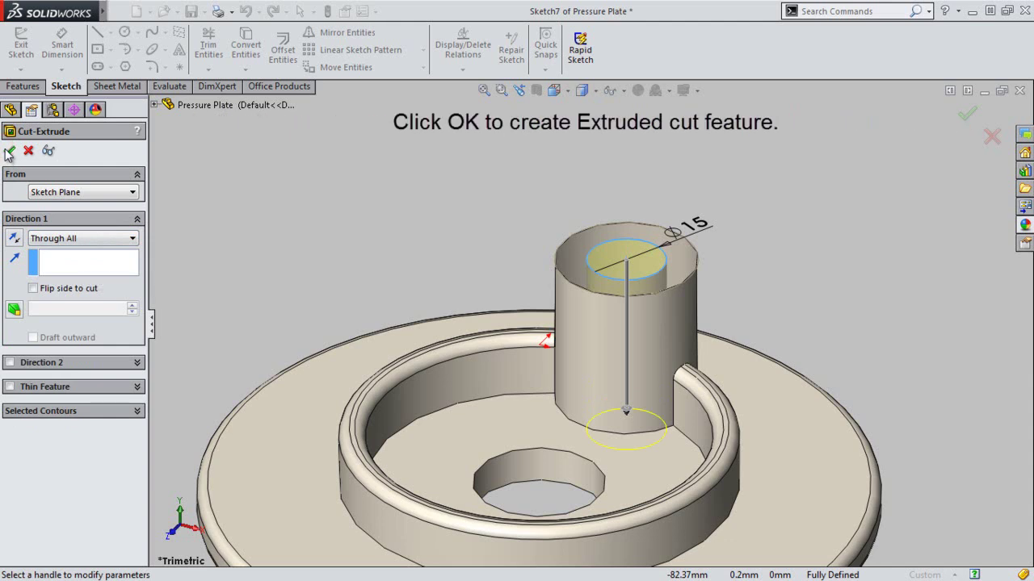
left_click(9, 152)
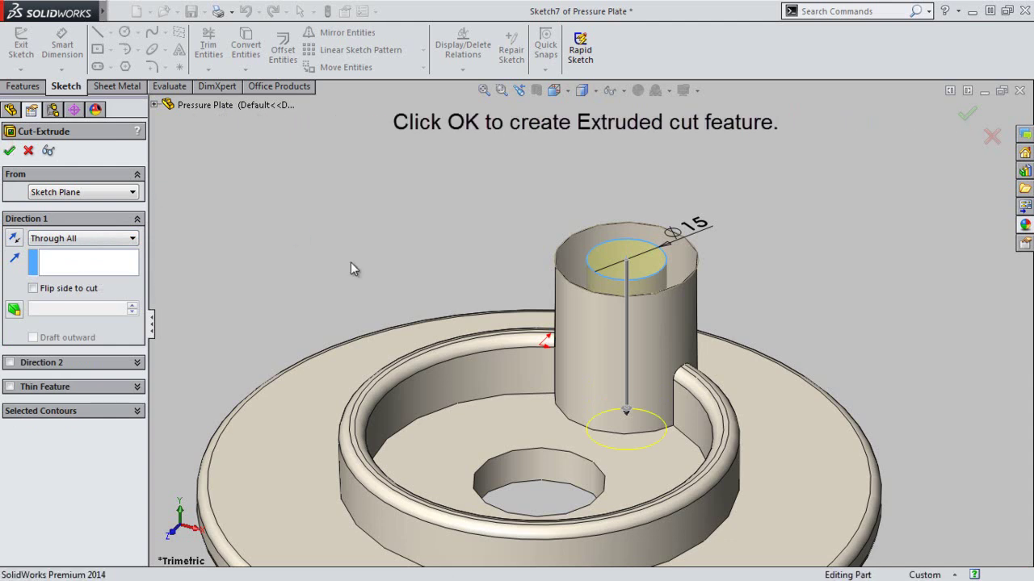
Step: Fit the whole model in view and save the part
left_click(350, 262)
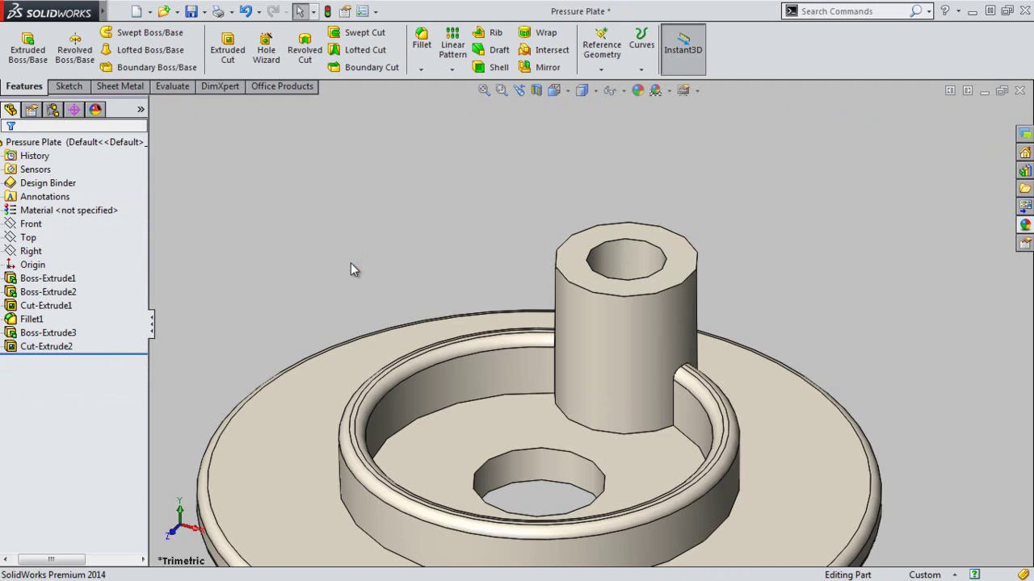
left_click(483, 90)
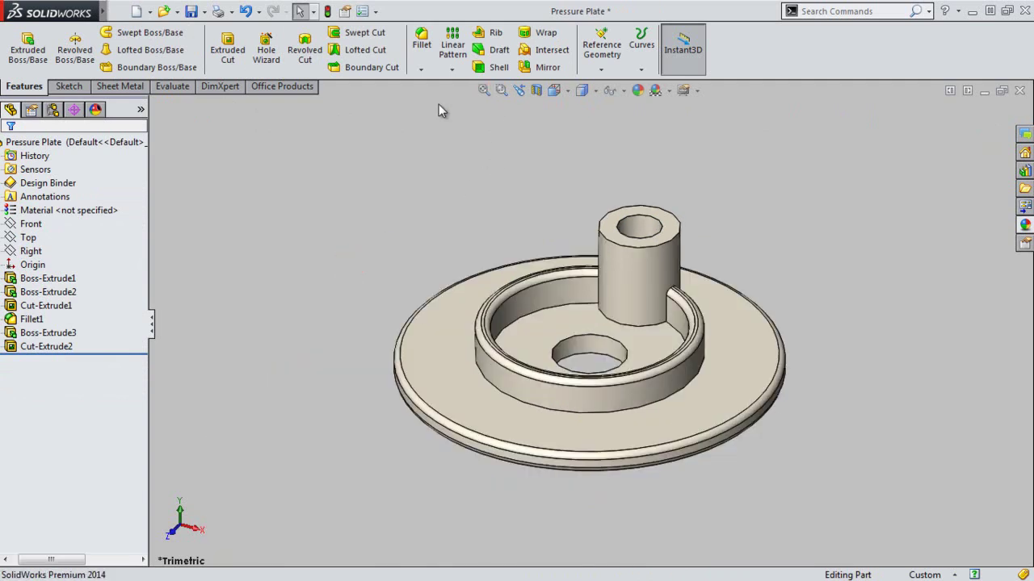
left_click(191, 11)
Step: Select the cylinder's top face, bottom edge and both slot edges for a 2 mm fillet
left_click(386, 225)
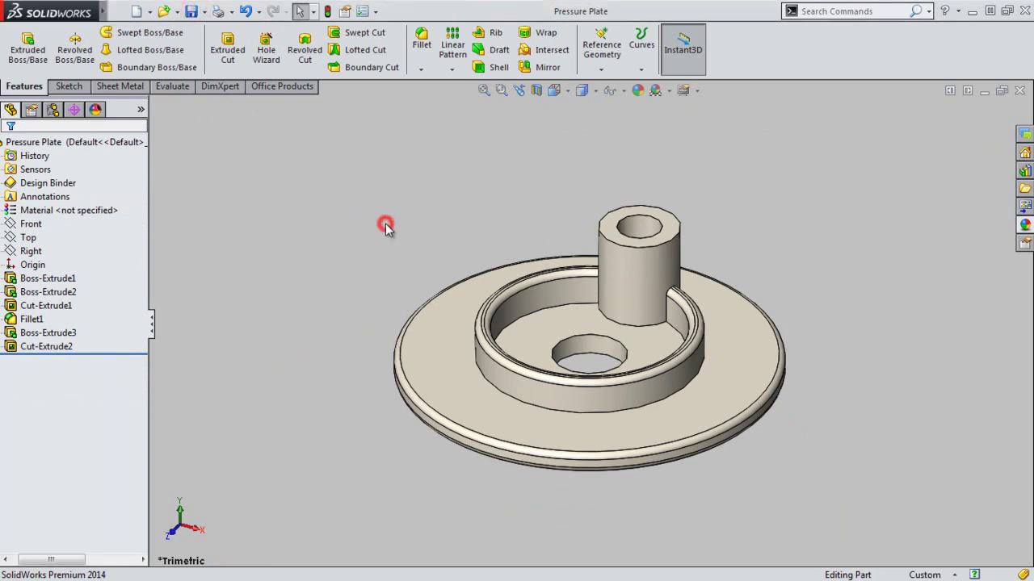
left_click(420, 47)
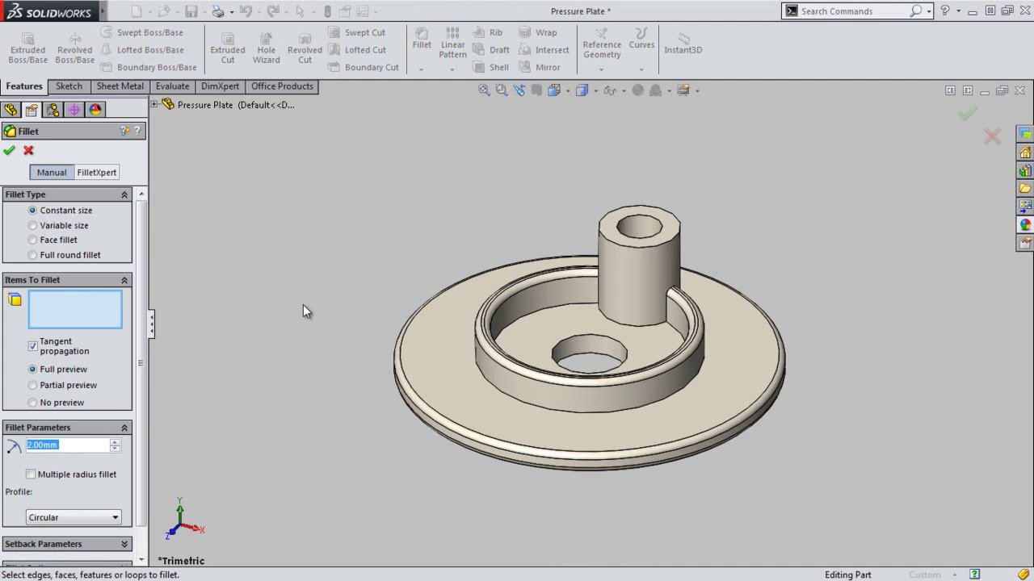
scroll(598, 213, "down", 2)
scroll(620, 214, "down", 1)
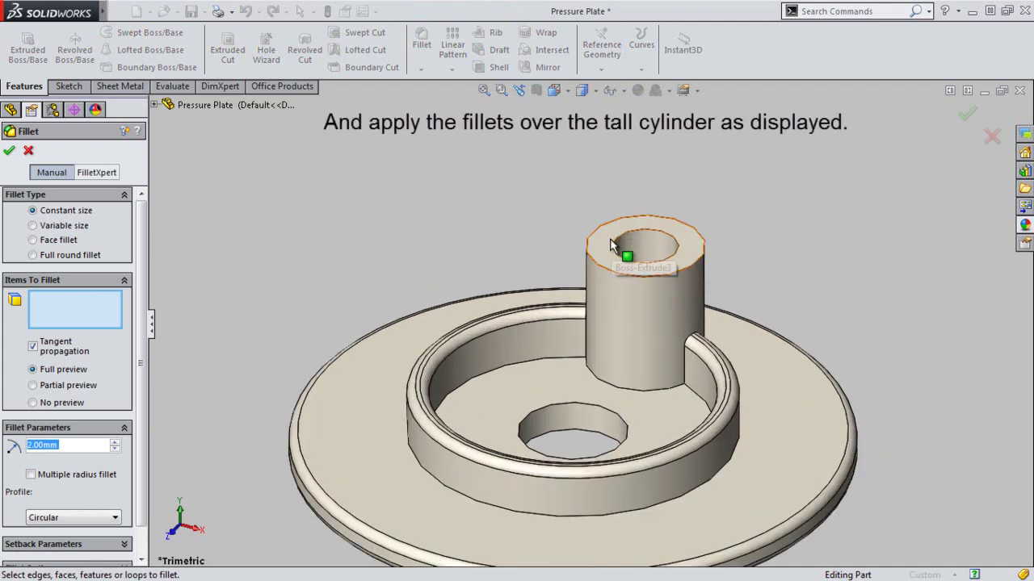
left_click(611, 245)
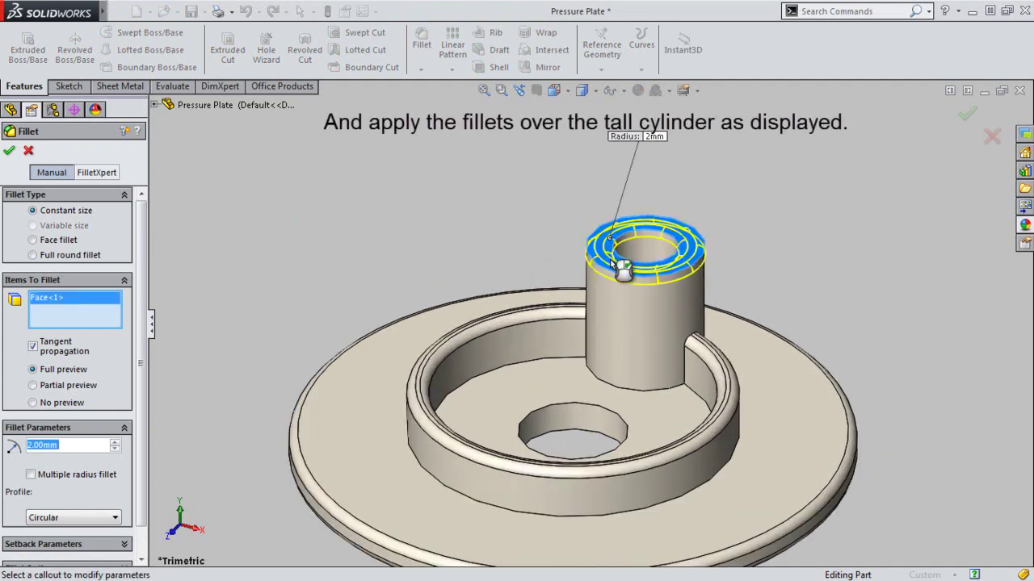
scroll(654, 345, "down", 1)
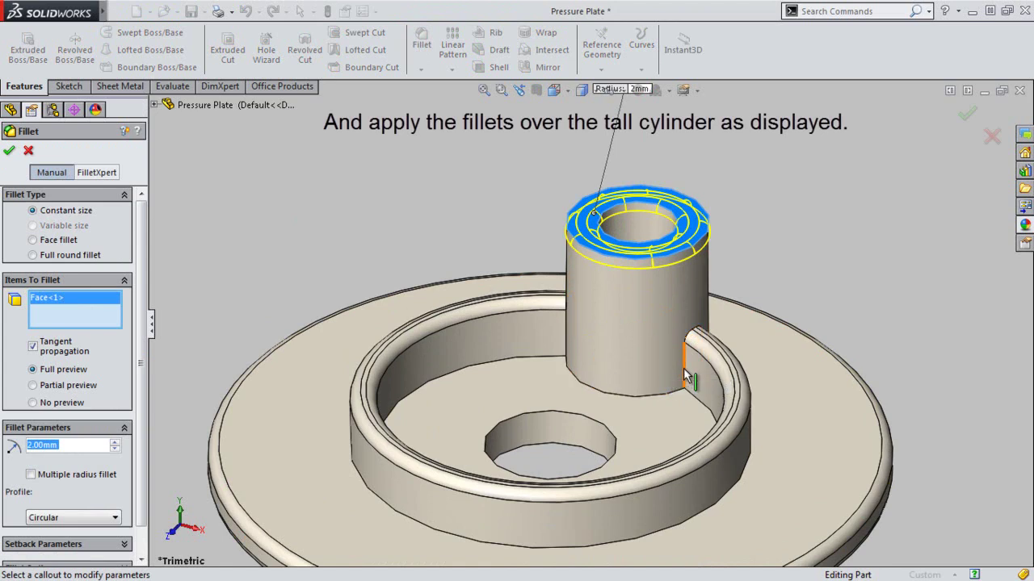
left_click(682, 373)
scroll(646, 381, "down", 1)
scroll(642, 383, "down", 1)
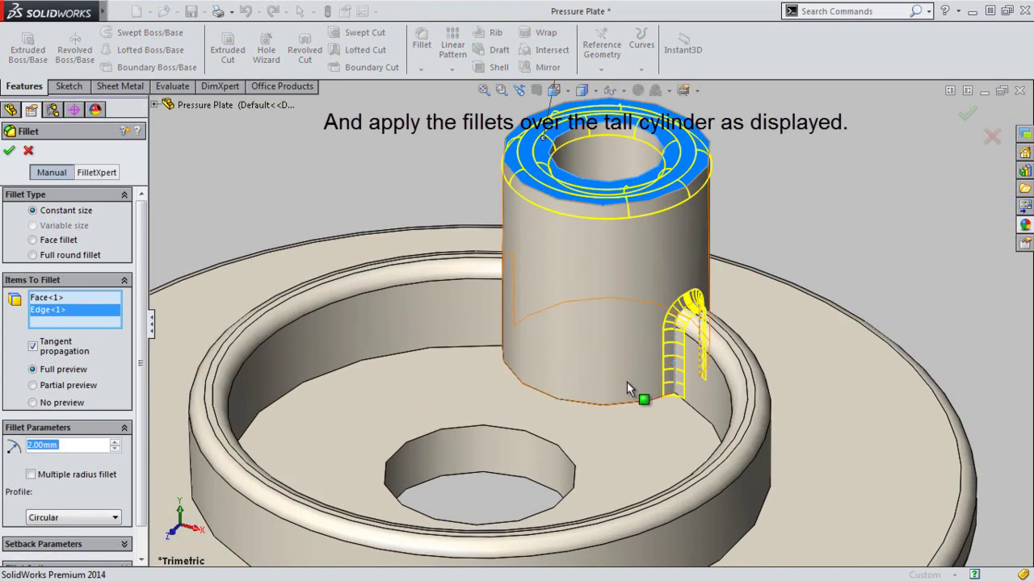
left_click(626, 377)
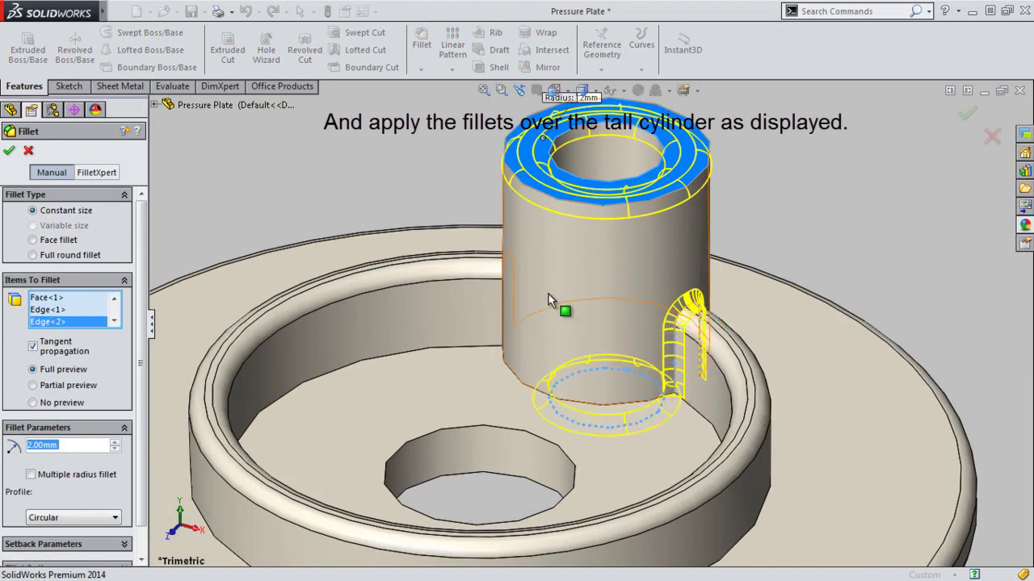
left_click(514, 298)
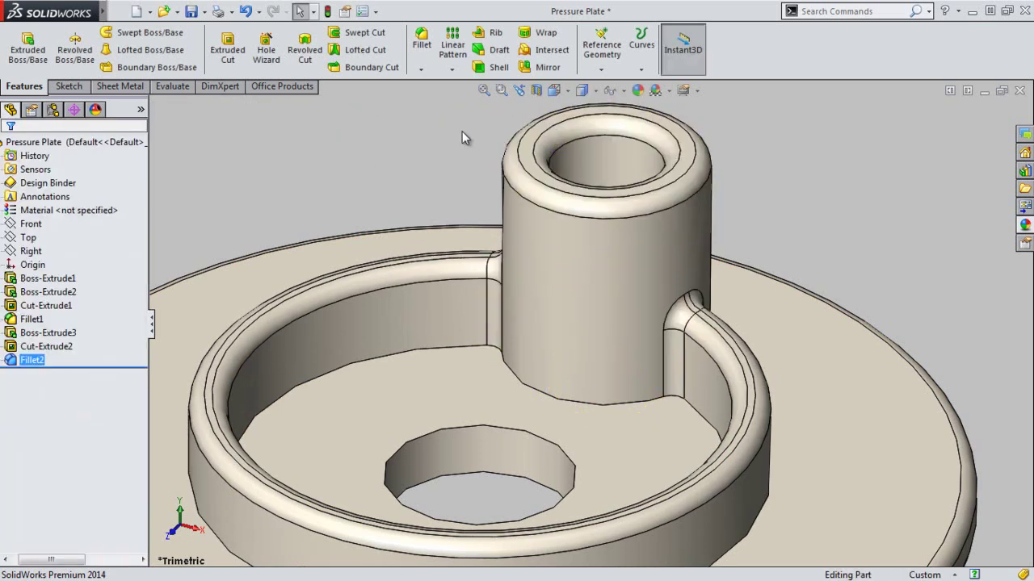
Step: Fit the pressure plate in view and orbit it to inspect from above and below
key("f")
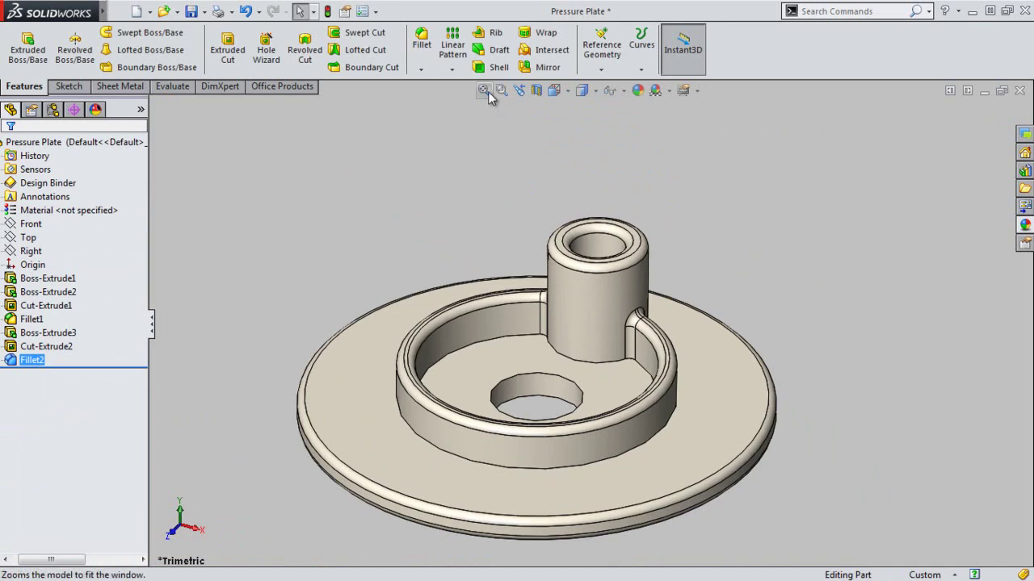
left_click(484, 90)
right_click(331, 178)
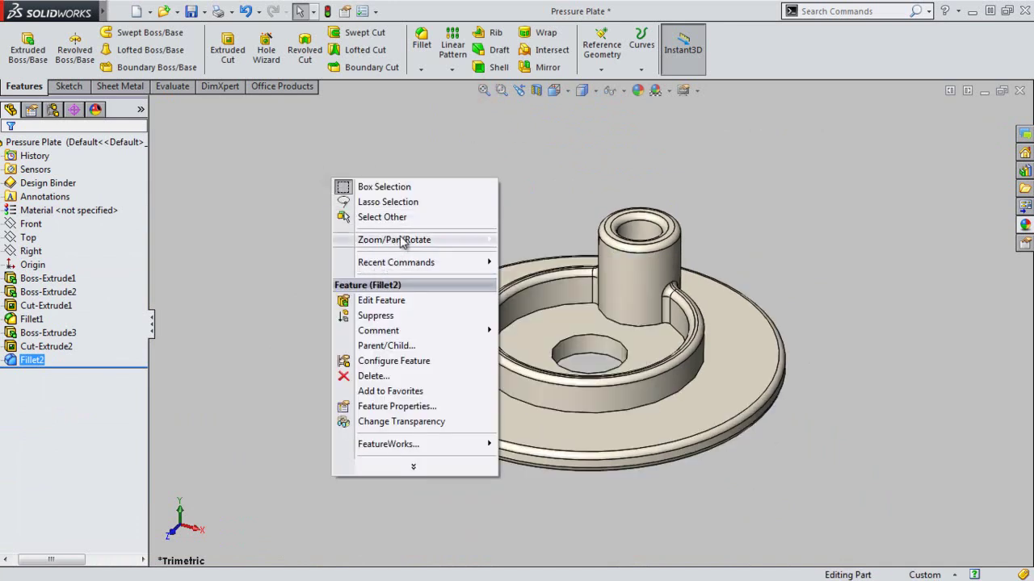
mouse_move(394, 240)
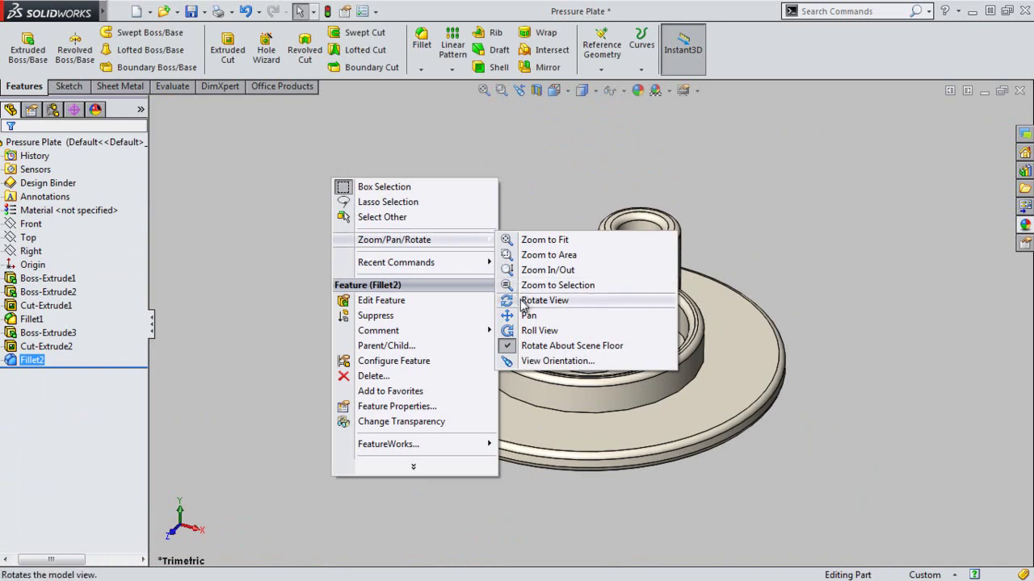
left_click(523, 301)
left_click_drag(550, 243, 558, 404)
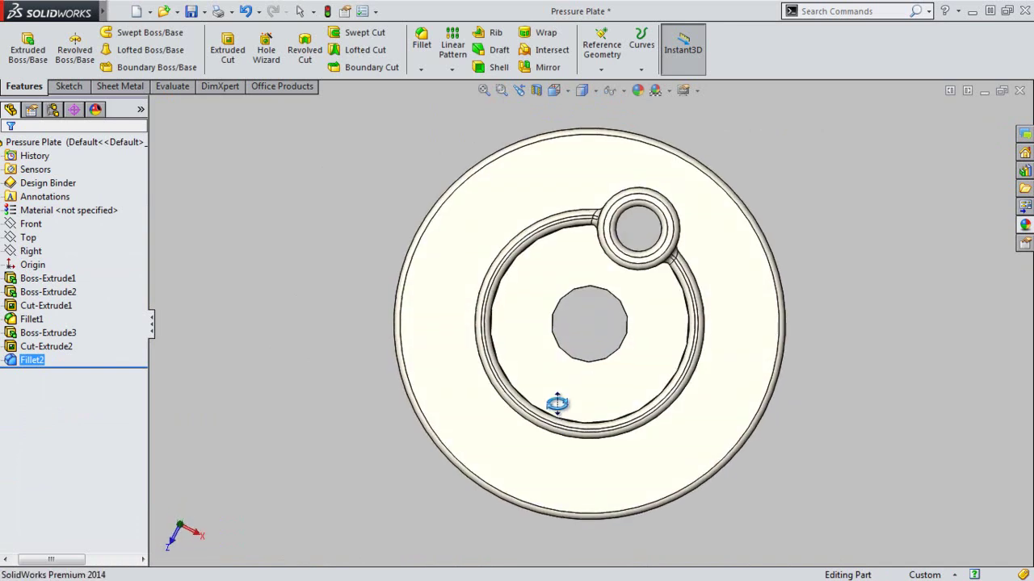
mouse_move(595, 332)
left_mouse_down()
mouse_move(683, 358)
mouse_move(745, 223)
mouse_move(889, 229)
mouse_move(916, 178)
mouse_move(823, 42)
left_mouse_up()
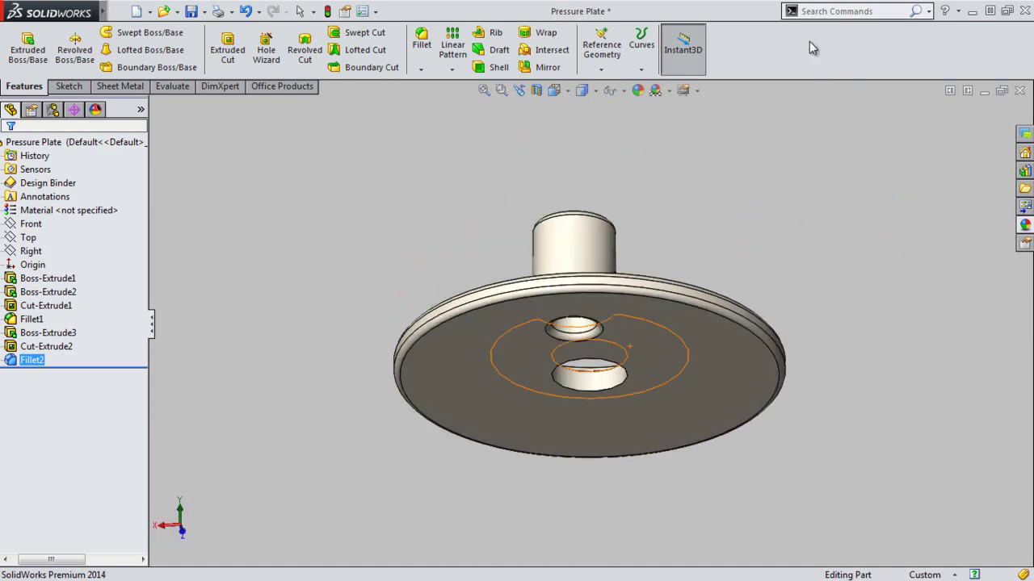
Step: Return the model to the Trimetric view and restore normal selection mode
left_click(571, 90)
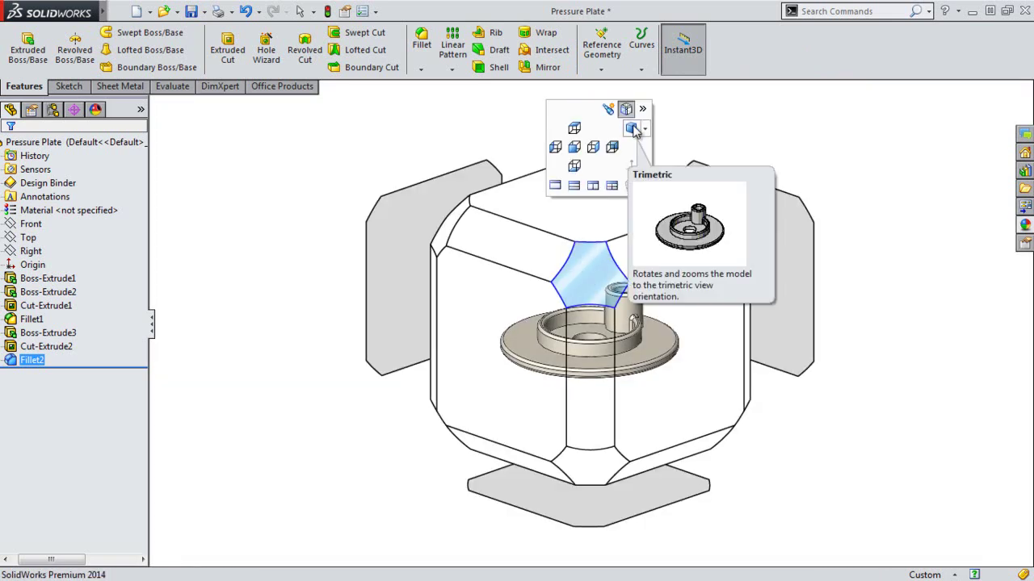
left_click(645, 129)
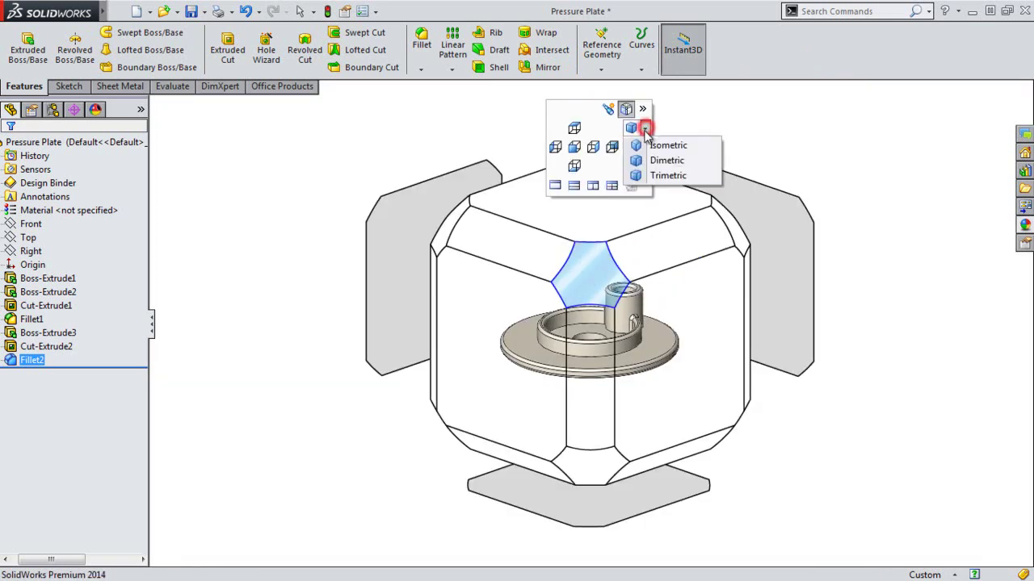
left_click(646, 176)
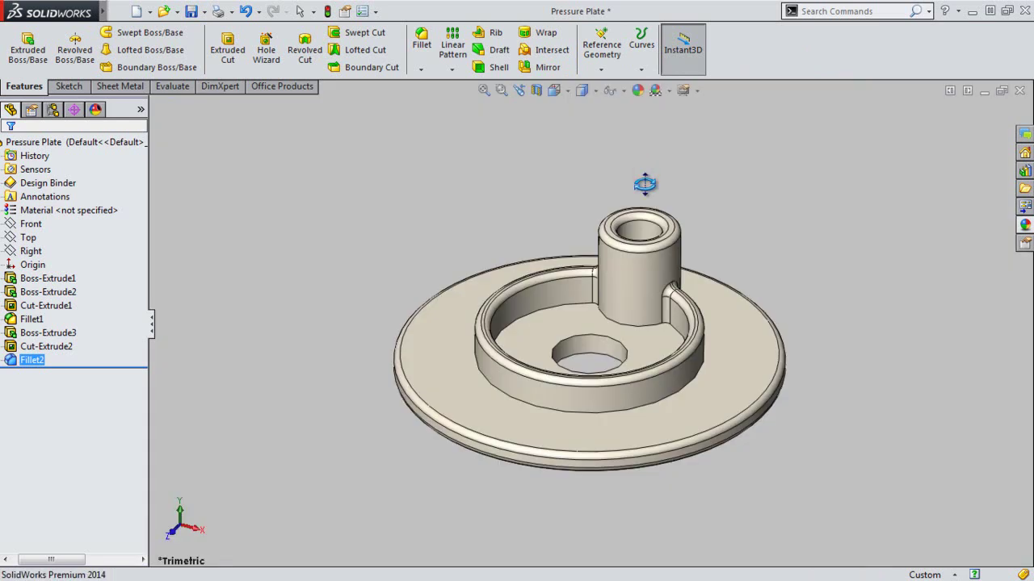
right_click(483, 160)
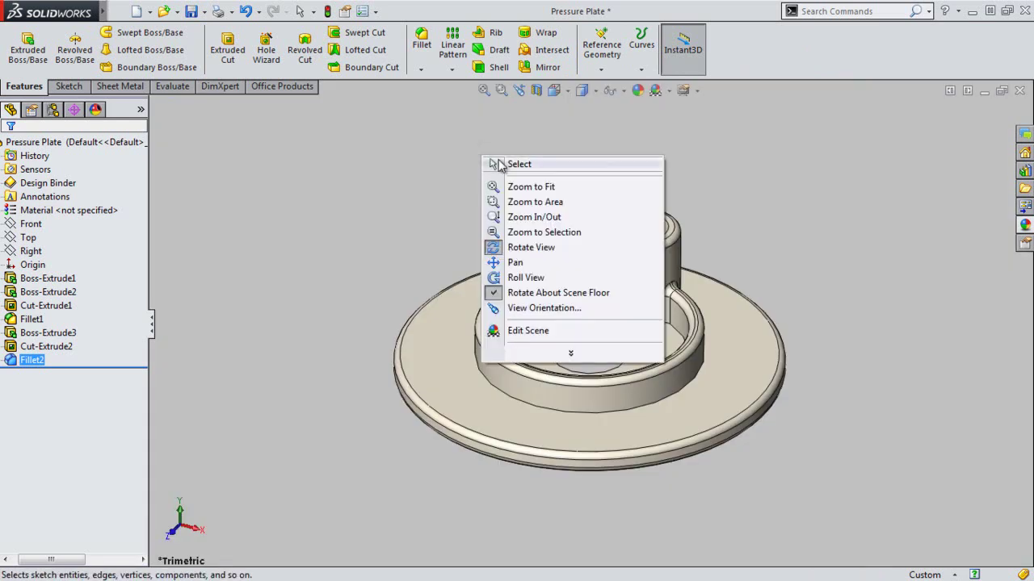
left_click(499, 165)
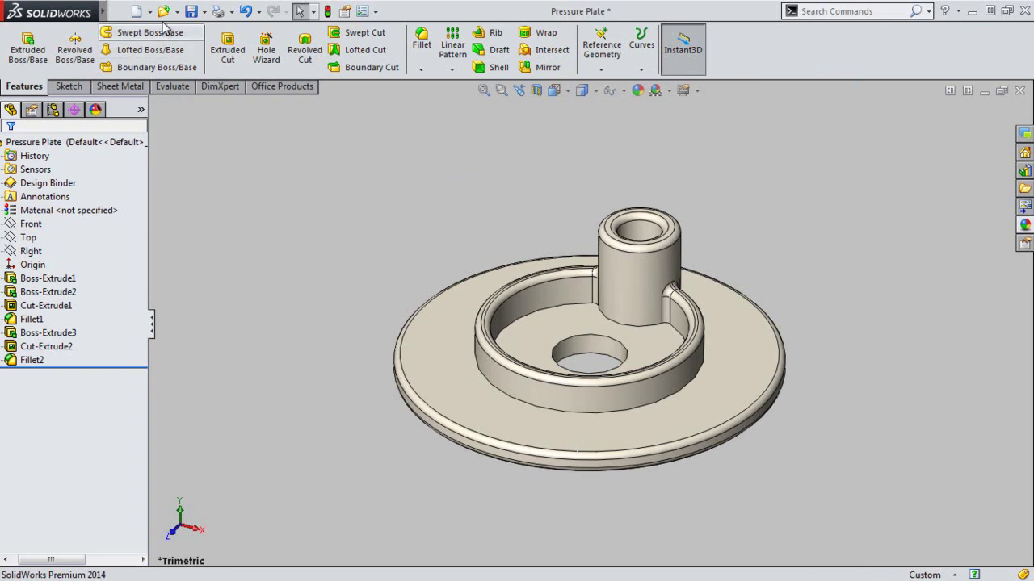
Step: Save the part and show the temporary axes through the post and centre hole
left_click(191, 11)
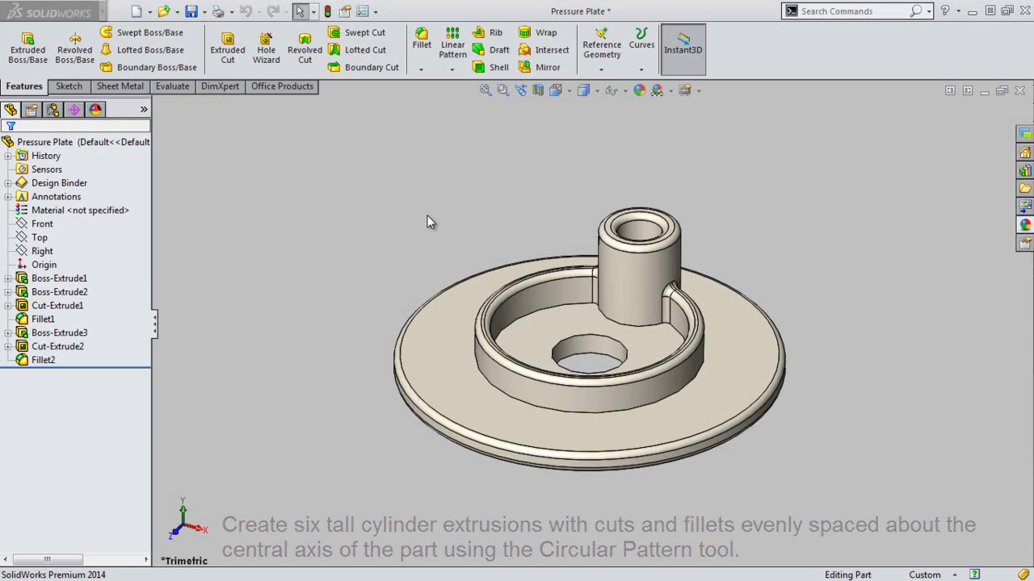
mouse_move(104, 11)
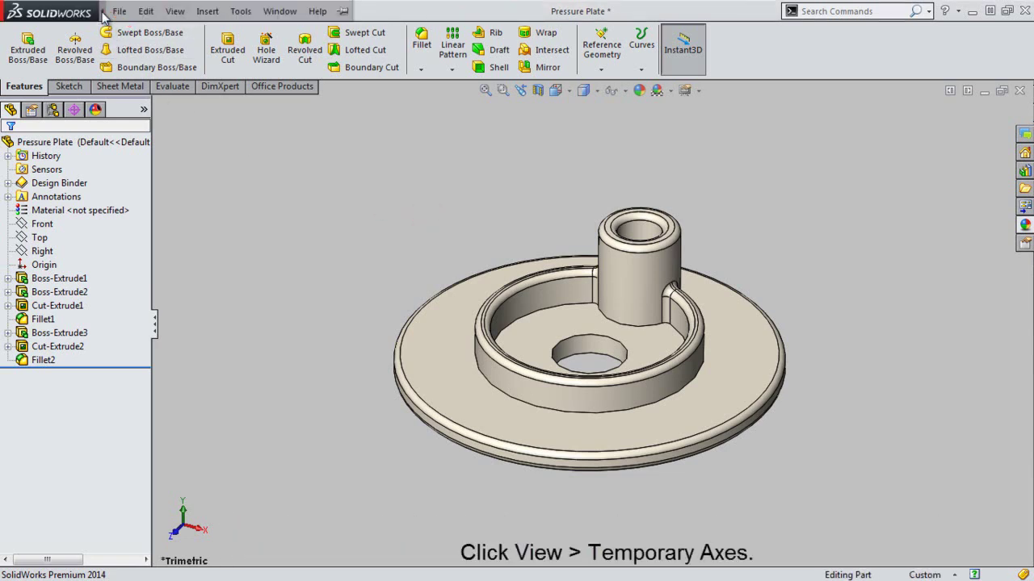
left_click(175, 13)
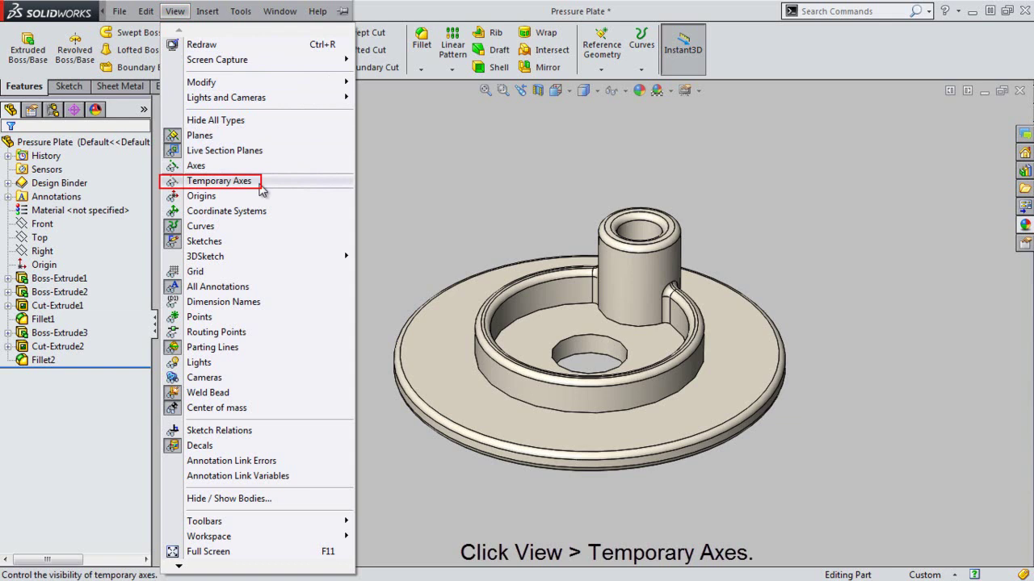
left_click(219, 181)
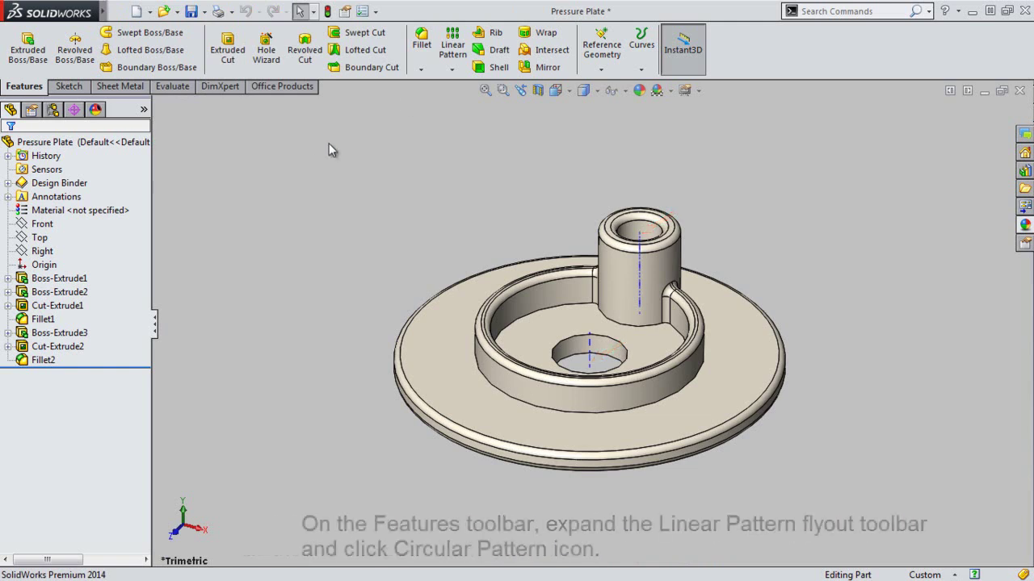
Step: Start a circular pattern about the central temporary axis with 6 equally spaced instances over 360°
left_click(451, 70)
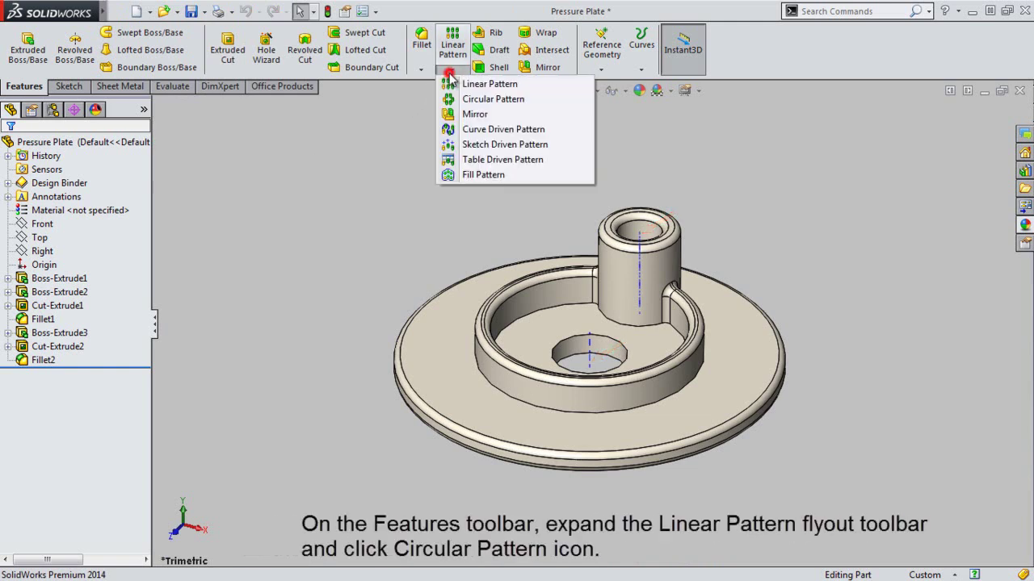
left_click(530, 100)
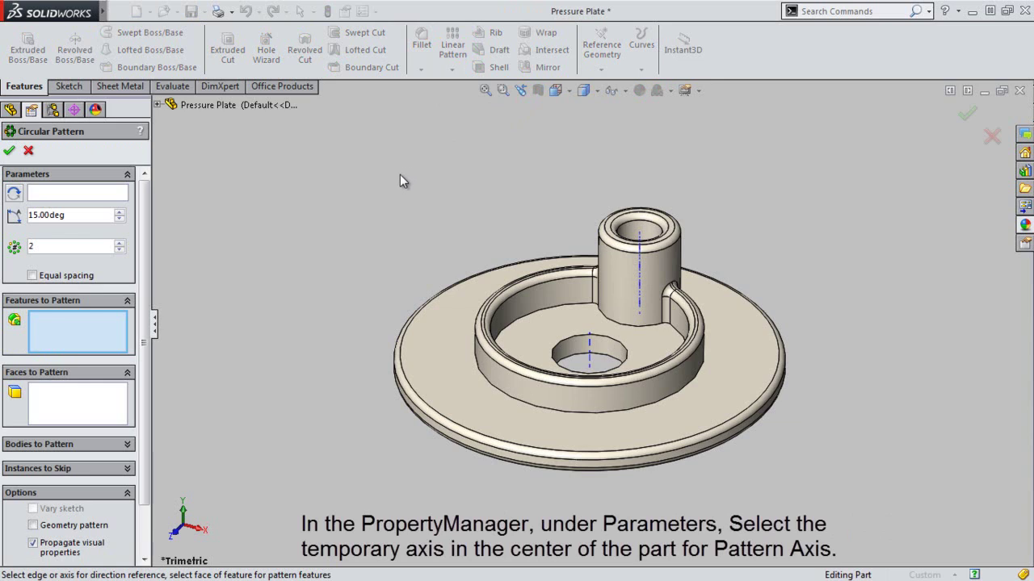
left_click(591, 365)
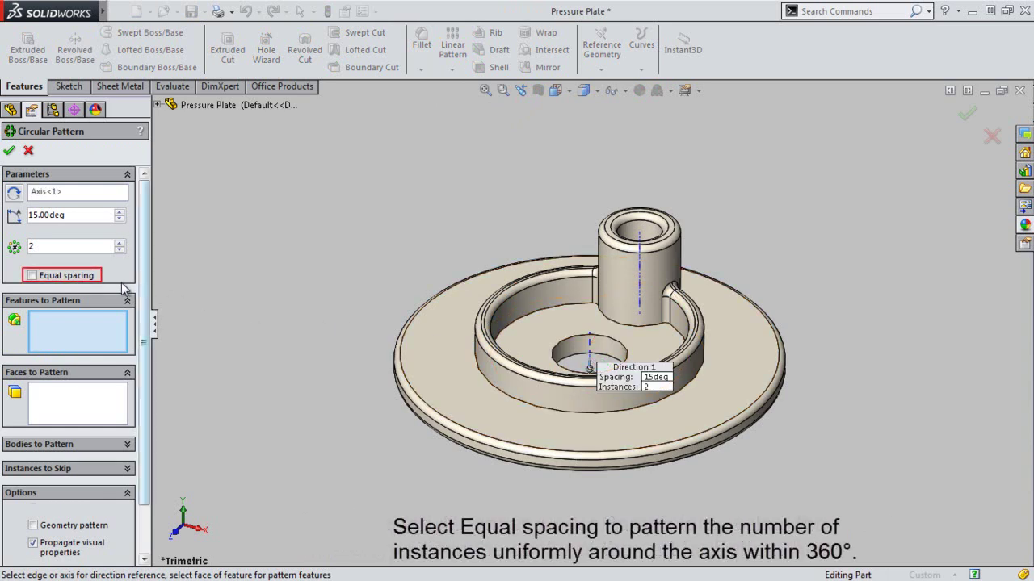
left_click(95, 275)
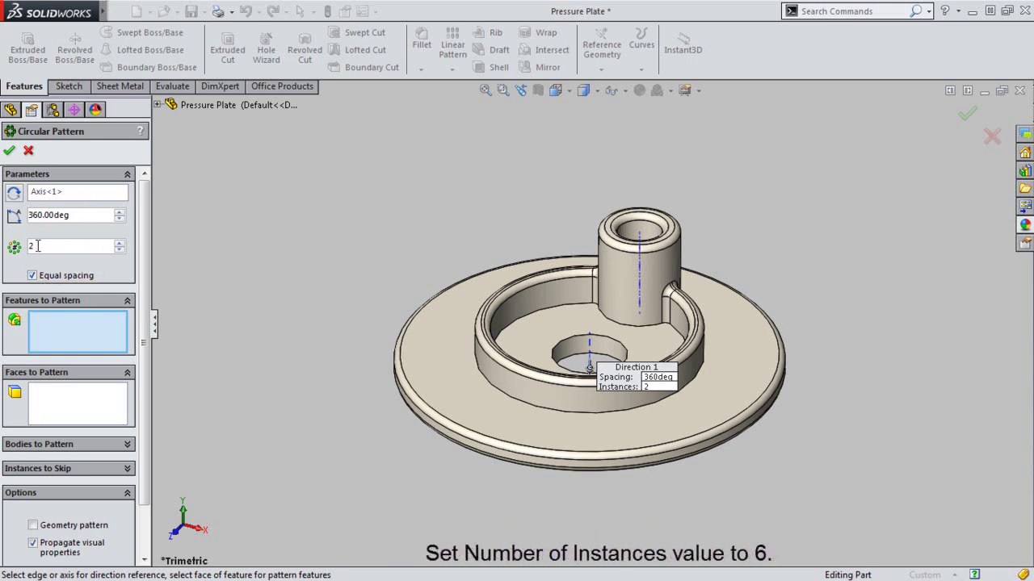
double_click(37, 245)
type("6")
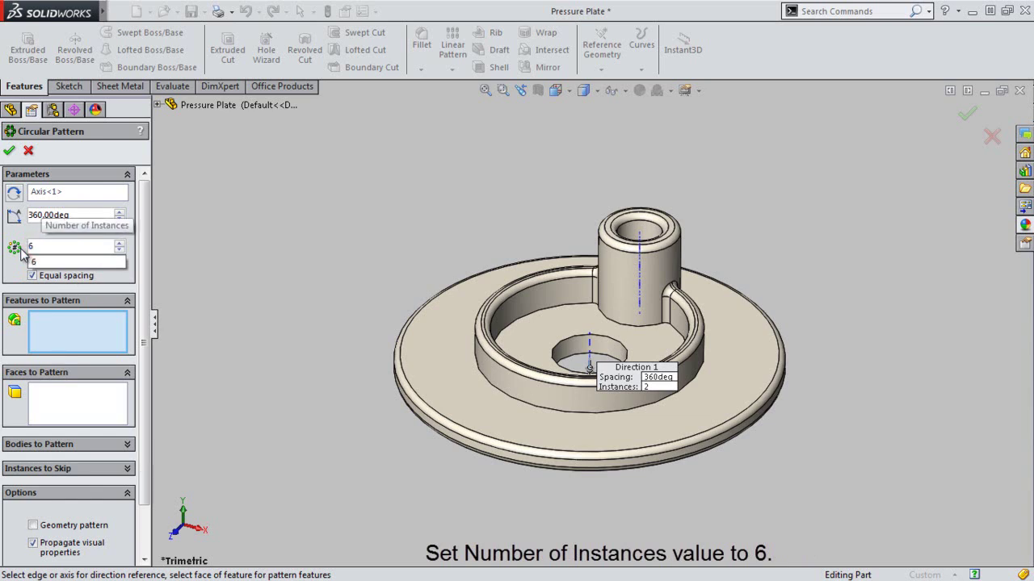
left_click(53, 323)
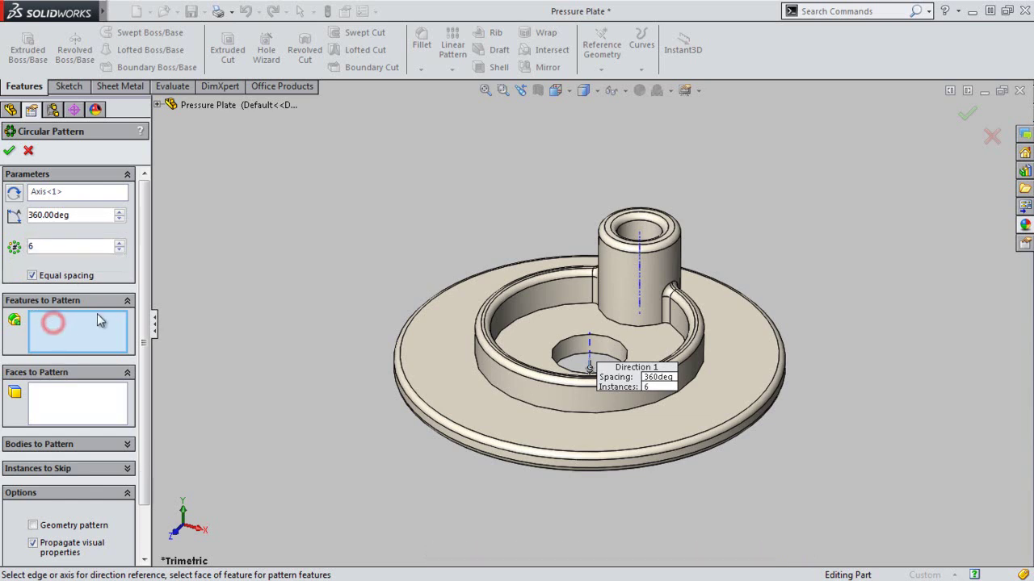
Step: Pattern Fillet2, Cut-Extrude2 and Boss-Extrude3 to create CirPattern5
left_click(158, 104)
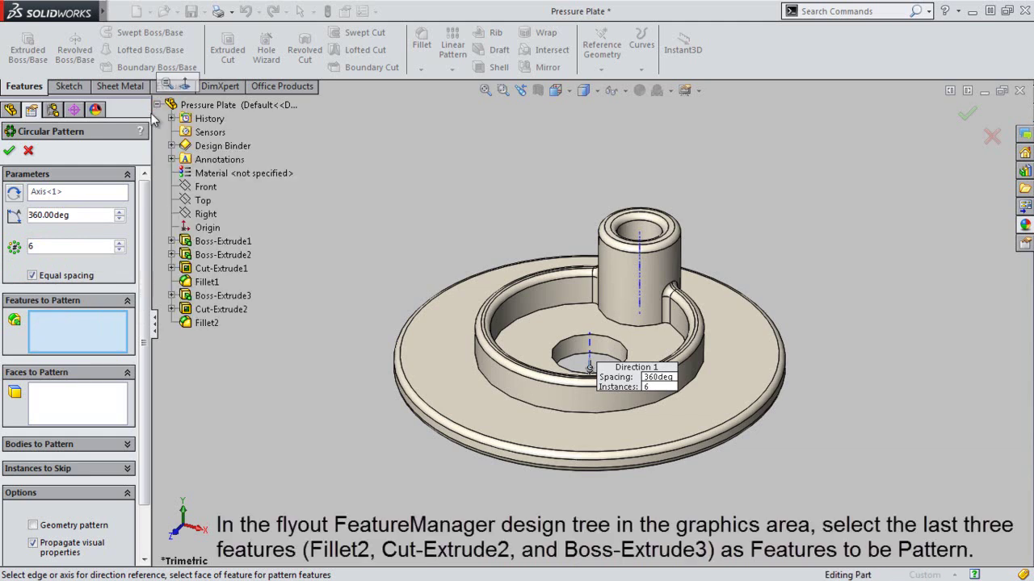
left_click(200, 324)
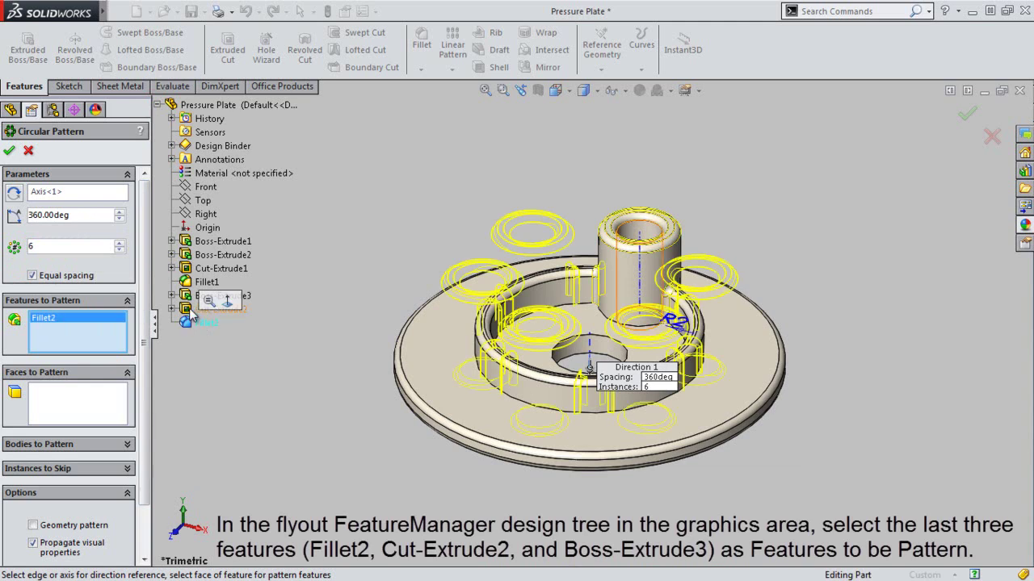
left_click(192, 311)
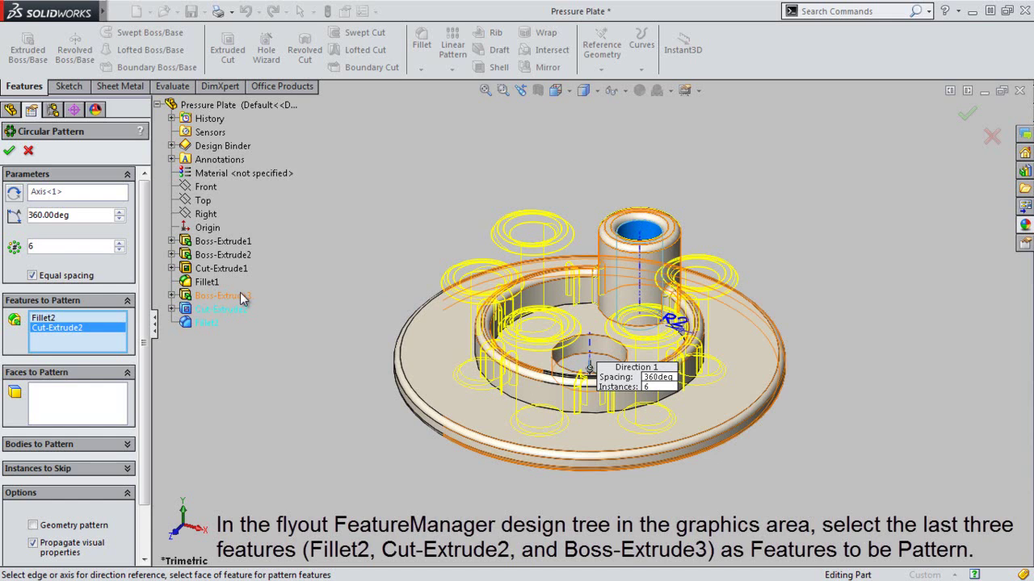
left_click(243, 298)
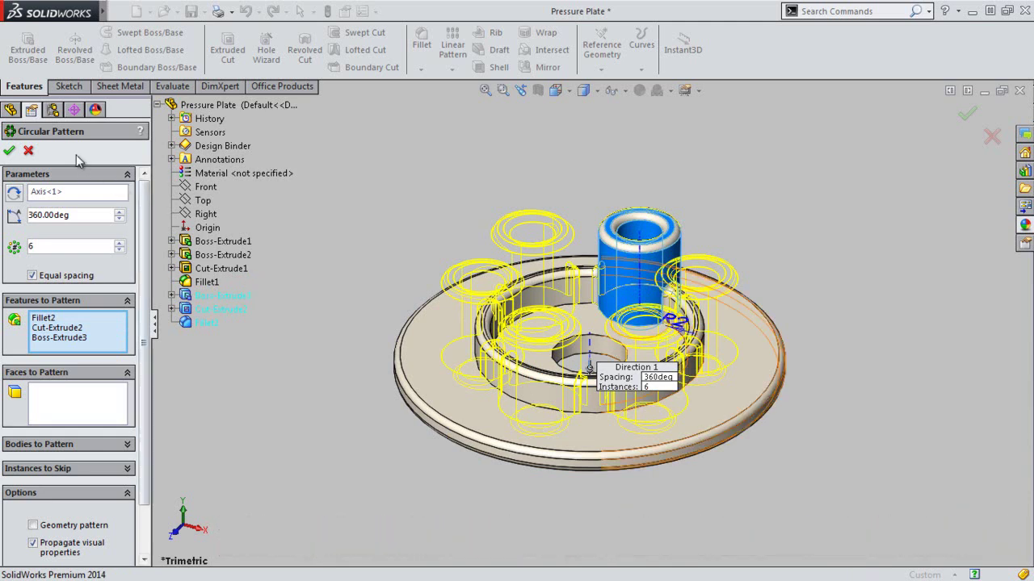
left_click(10, 151)
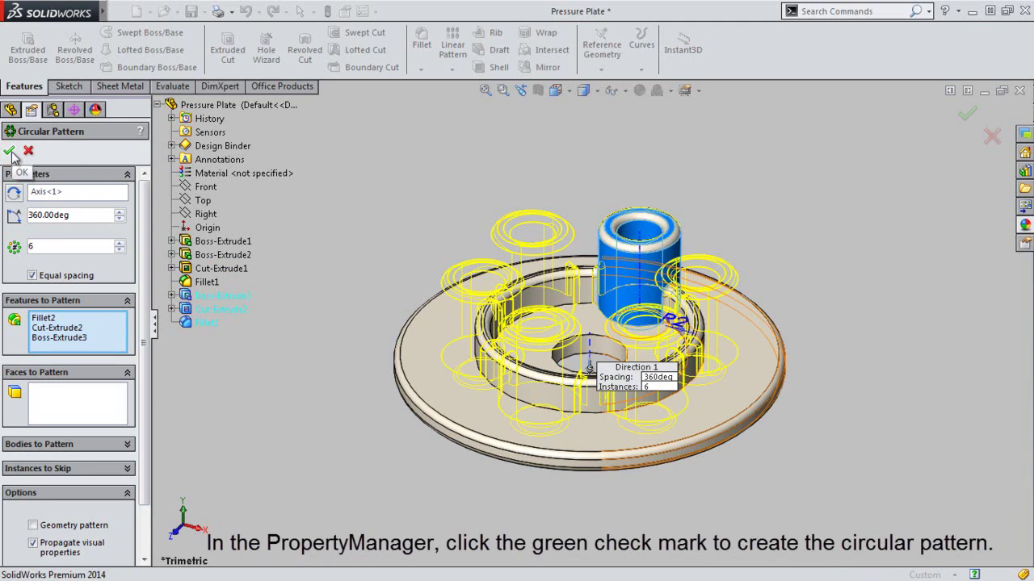
left_click(11, 151)
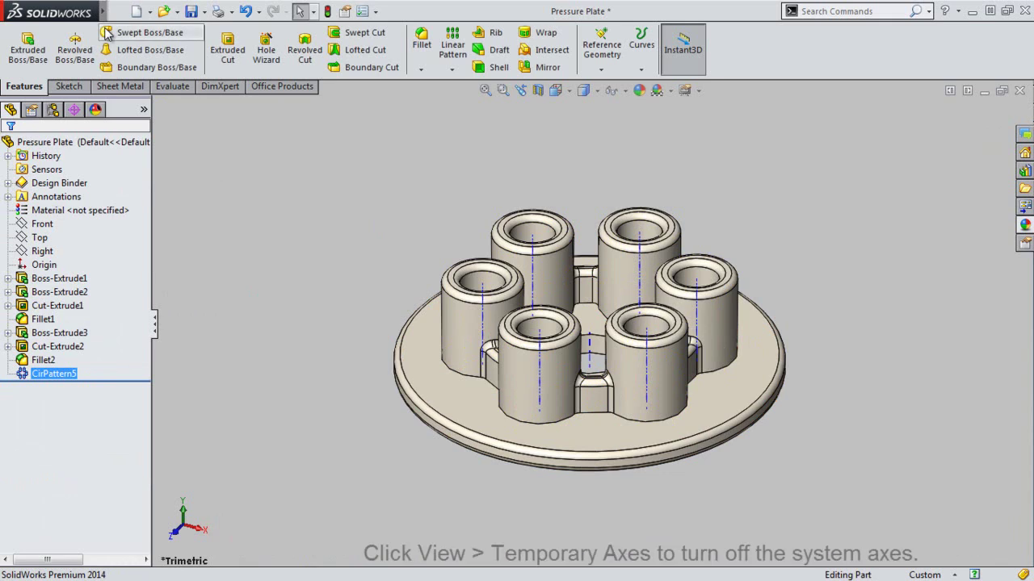
Step: Turn off temporary axes, fit the part in view, save it and clear the selection
mouse_move(50, 12)
left_click(173, 11)
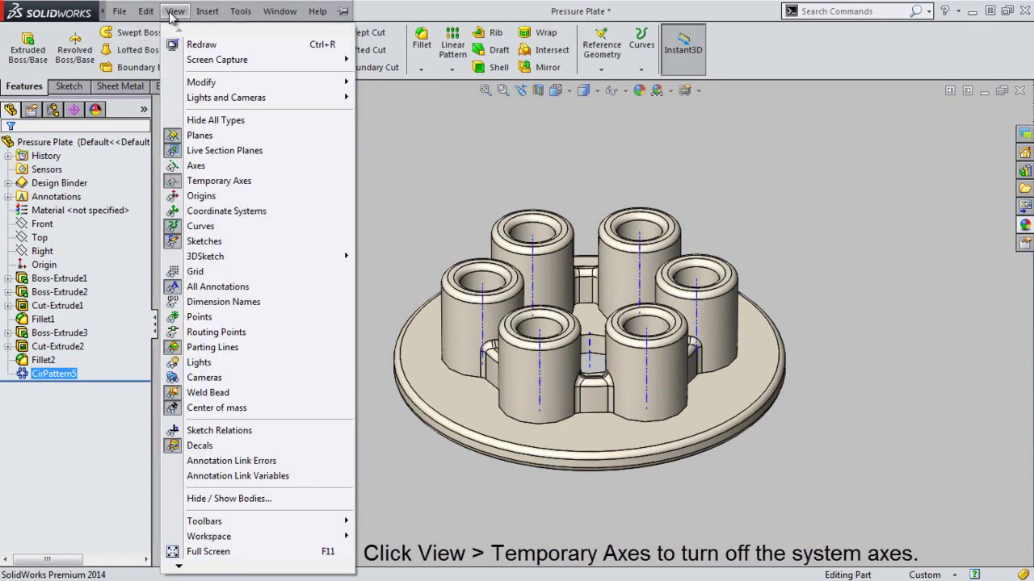
left_click(277, 181)
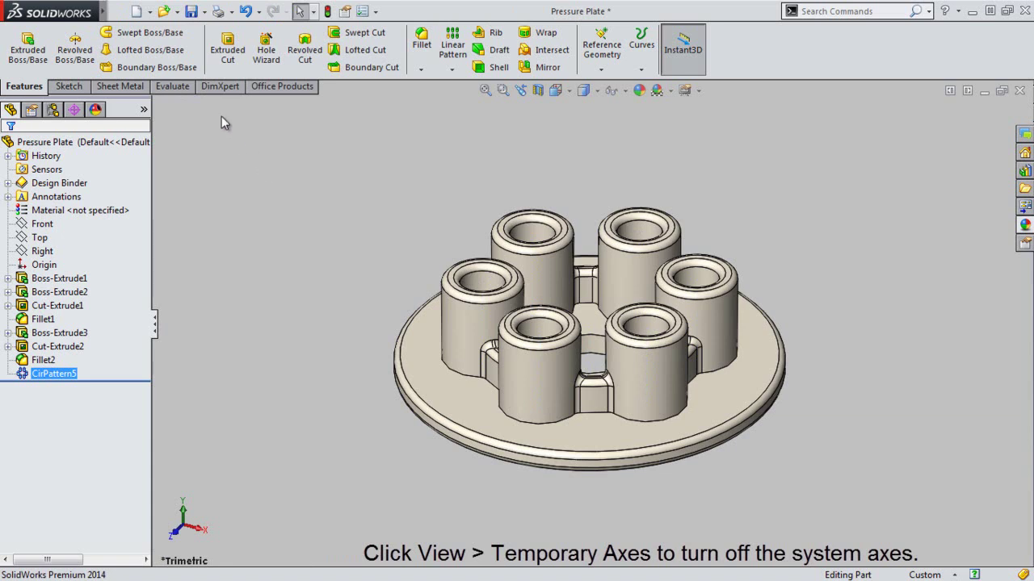
left_click(484, 89)
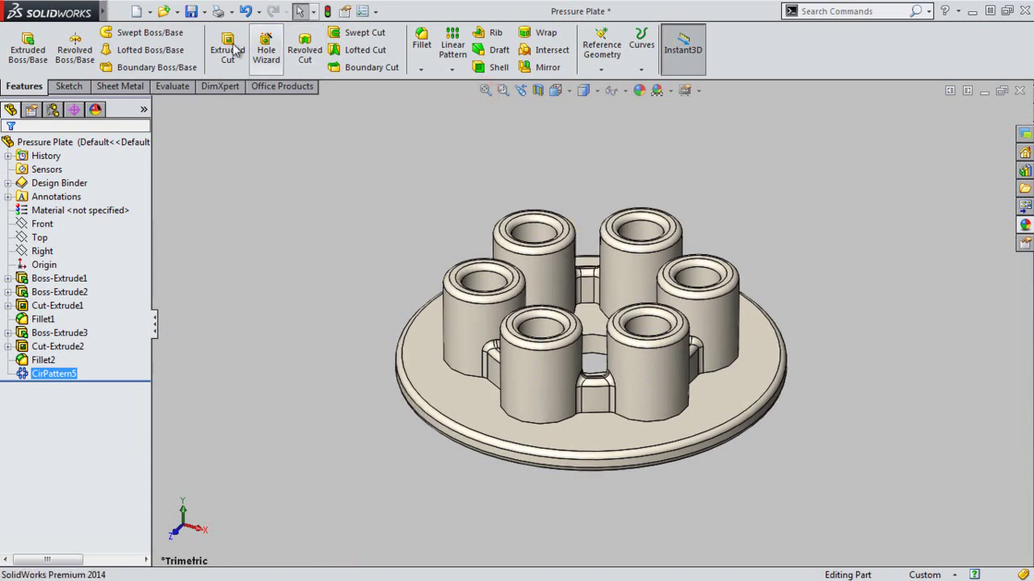
left_click(191, 11)
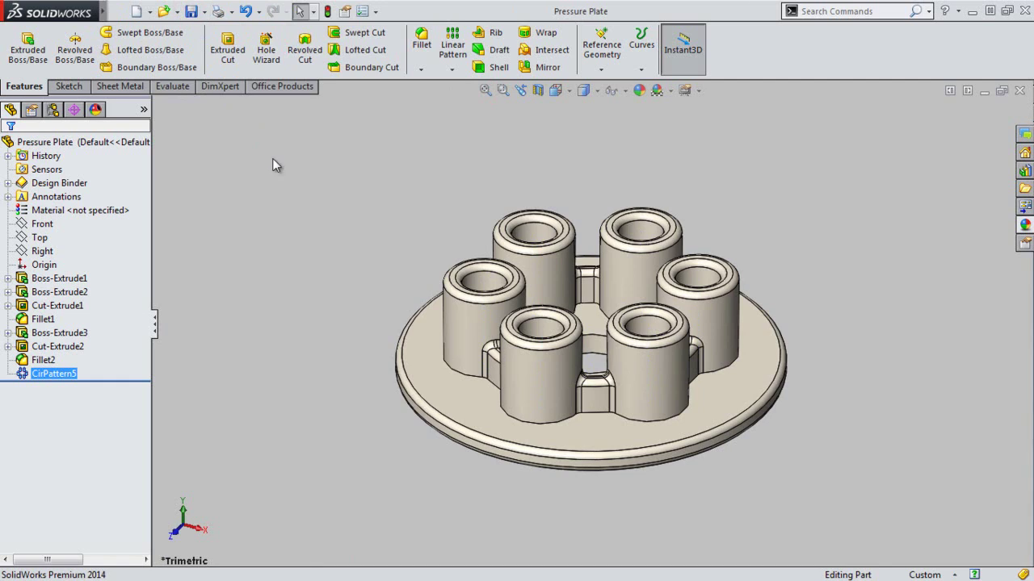
left_click(272, 165)
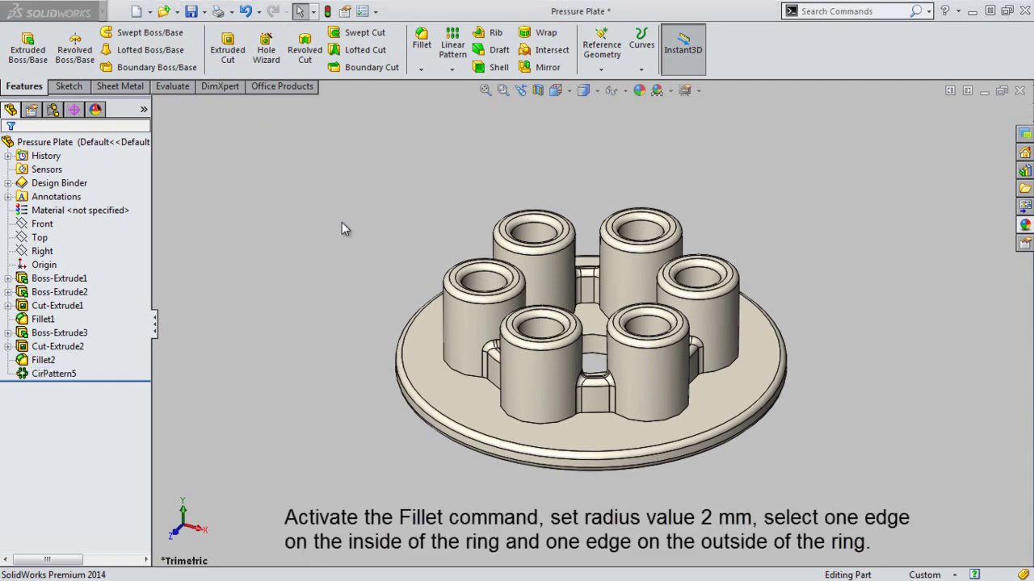
Step: Start a new fillet with a 2 mm radius
left_click(428, 50)
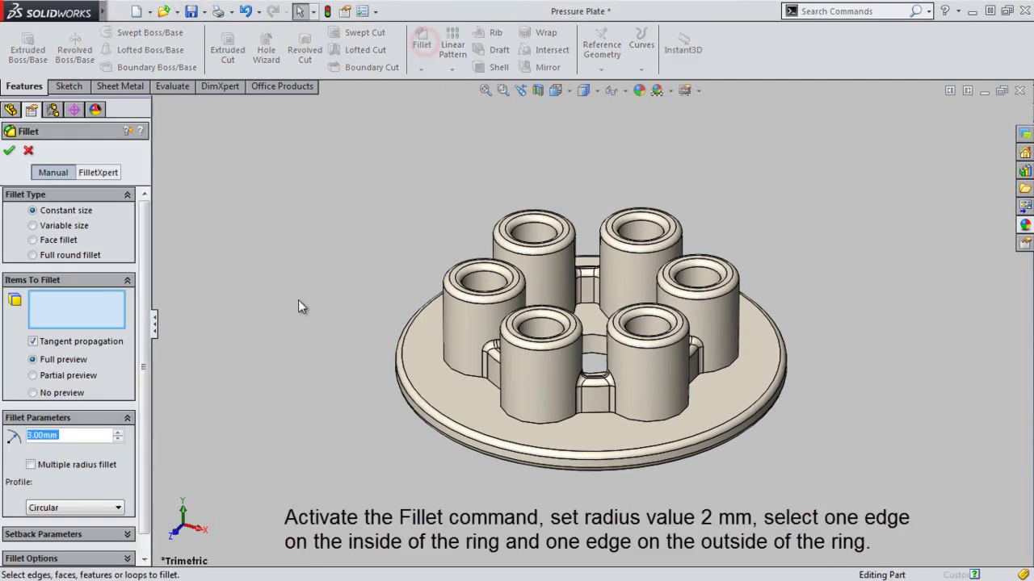
right_click(27, 437)
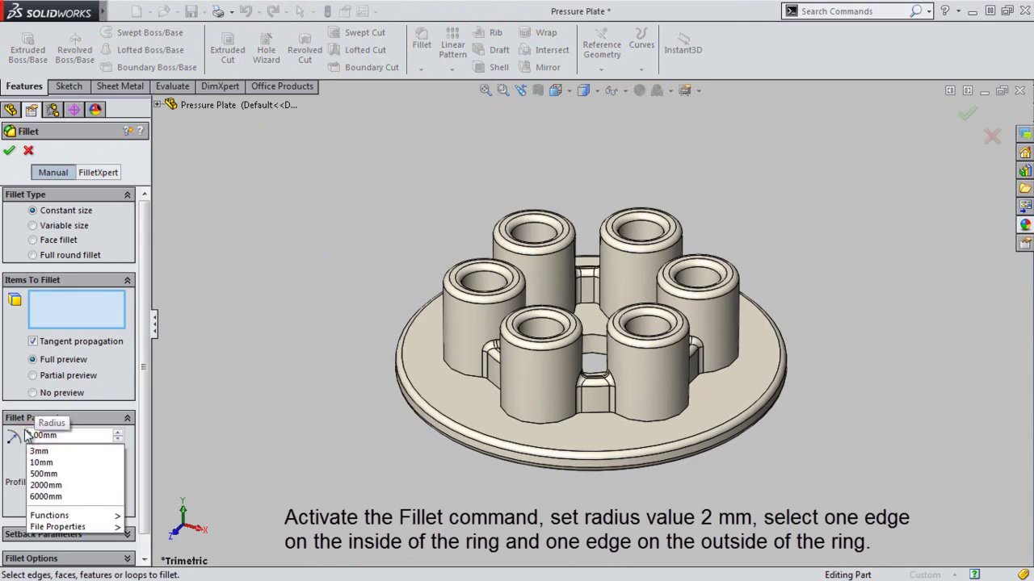
left_click(27, 437)
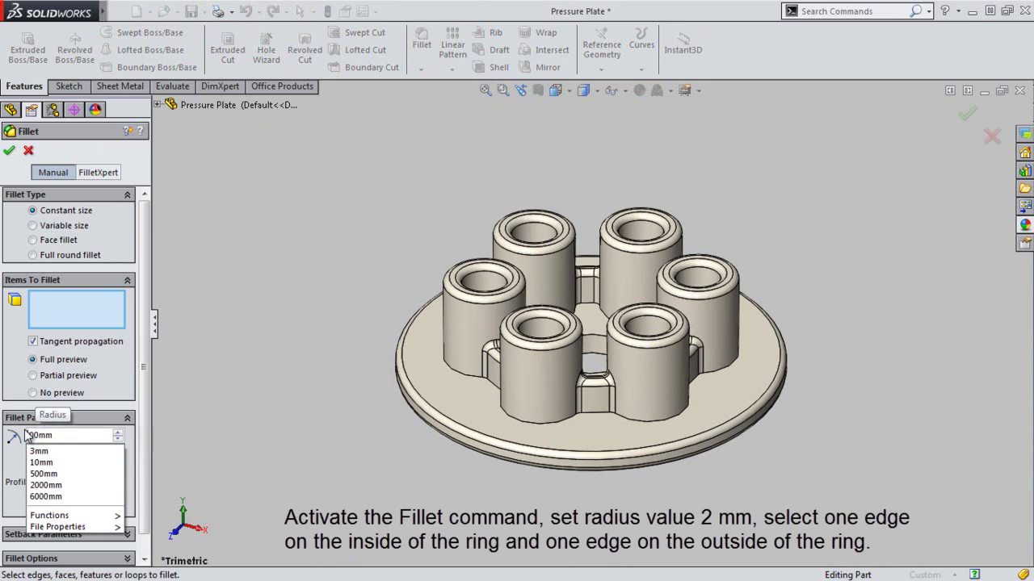
type("2")
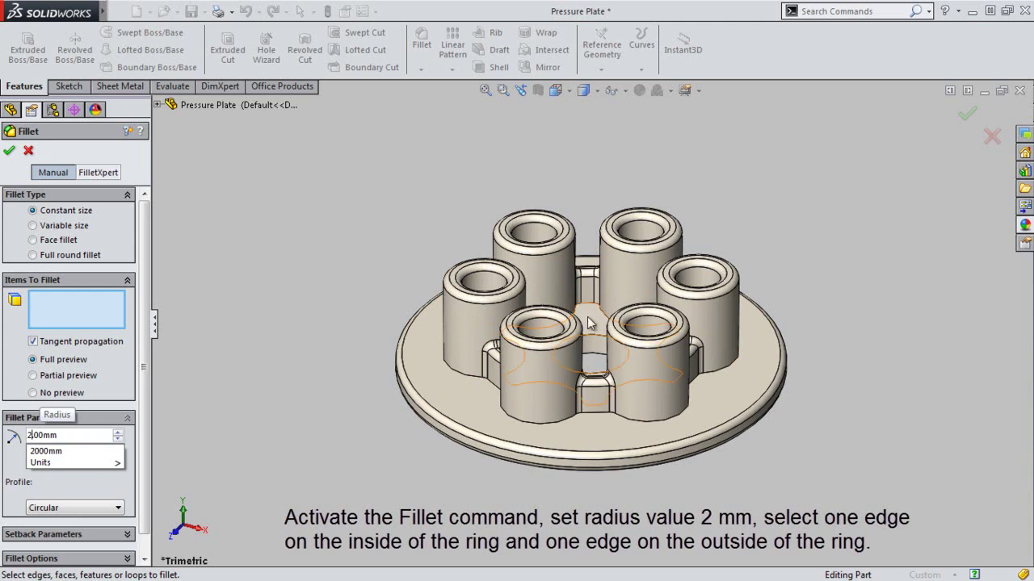
scroll(596, 322, "down", 1)
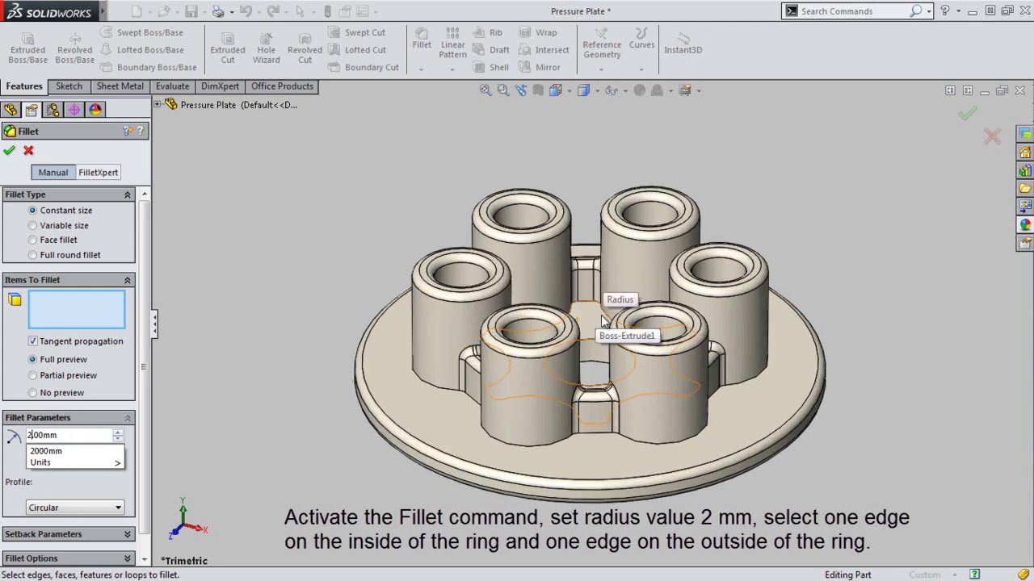
scroll(601, 315, "down", 1)
Step: Fillet the ring's inner and outer base edges, then fit the view and save
left_click(604, 316)
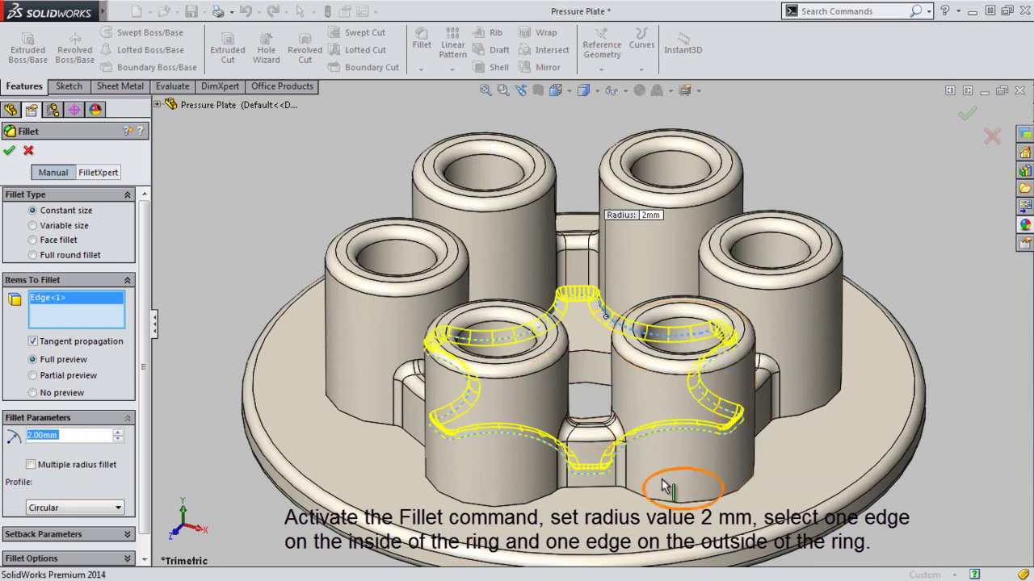
left_click(664, 501)
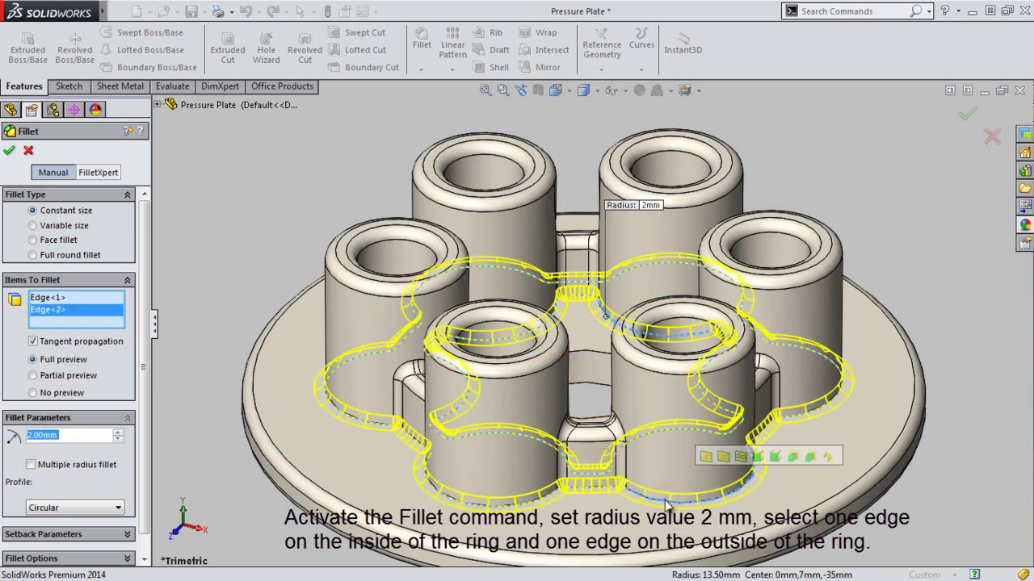
left_click(9, 154)
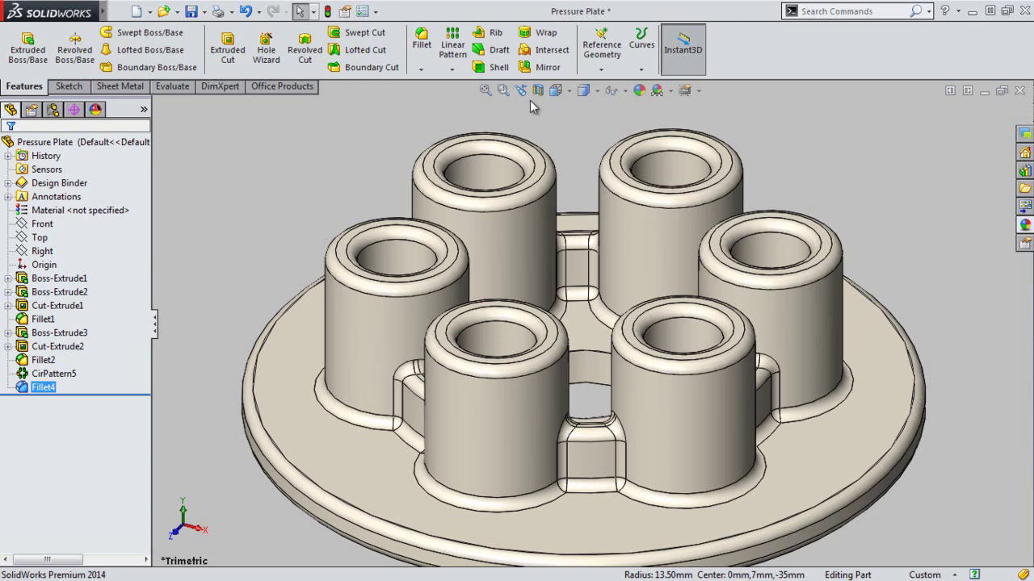
left_click(485, 90)
left_click(192, 12)
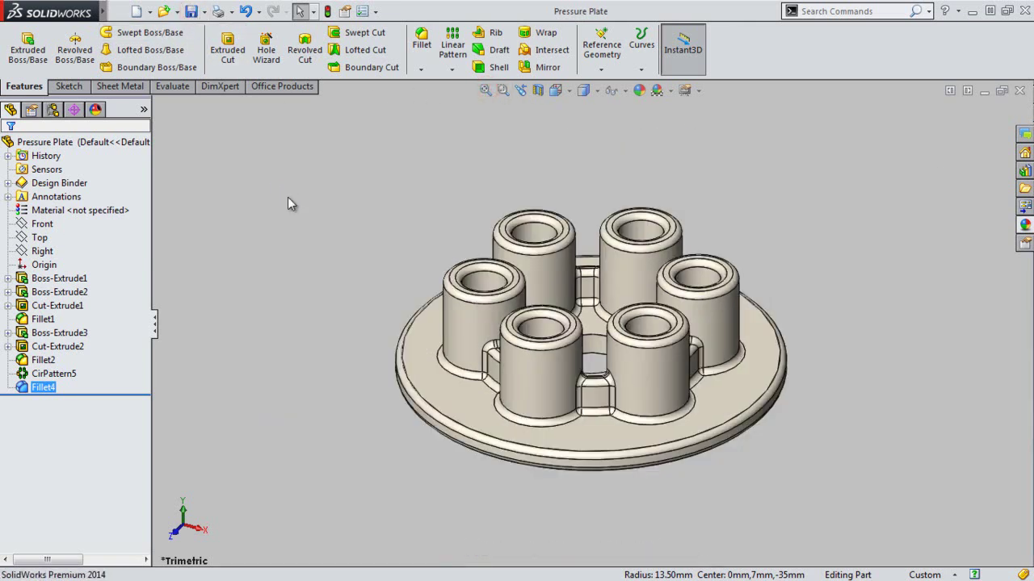